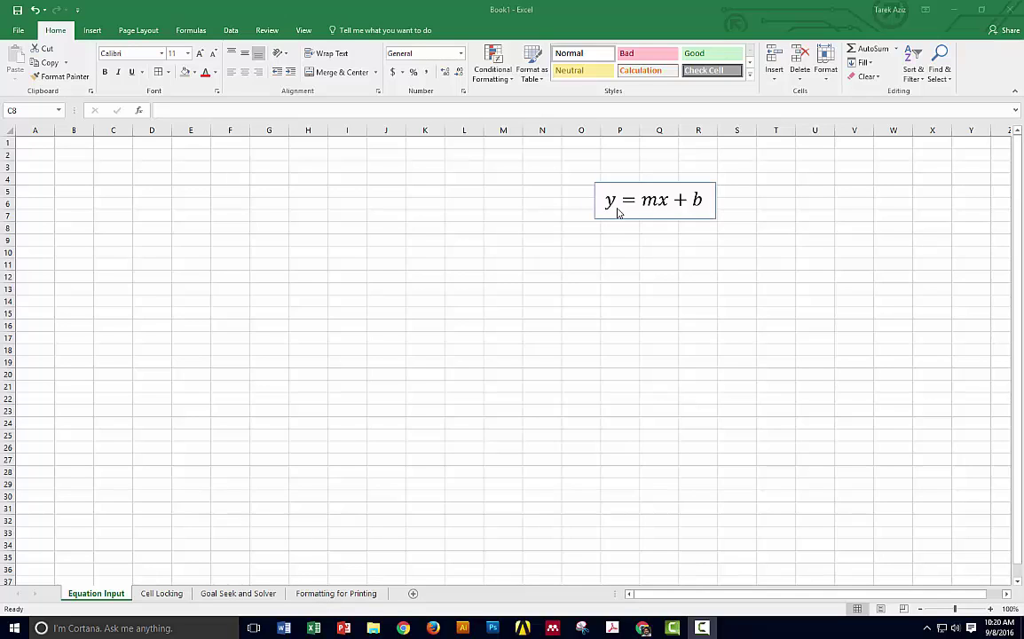
Enter the labels "m =" in cell C7 and "b =" in cell C8 of the Equation Input sheet.
click(105, 222)
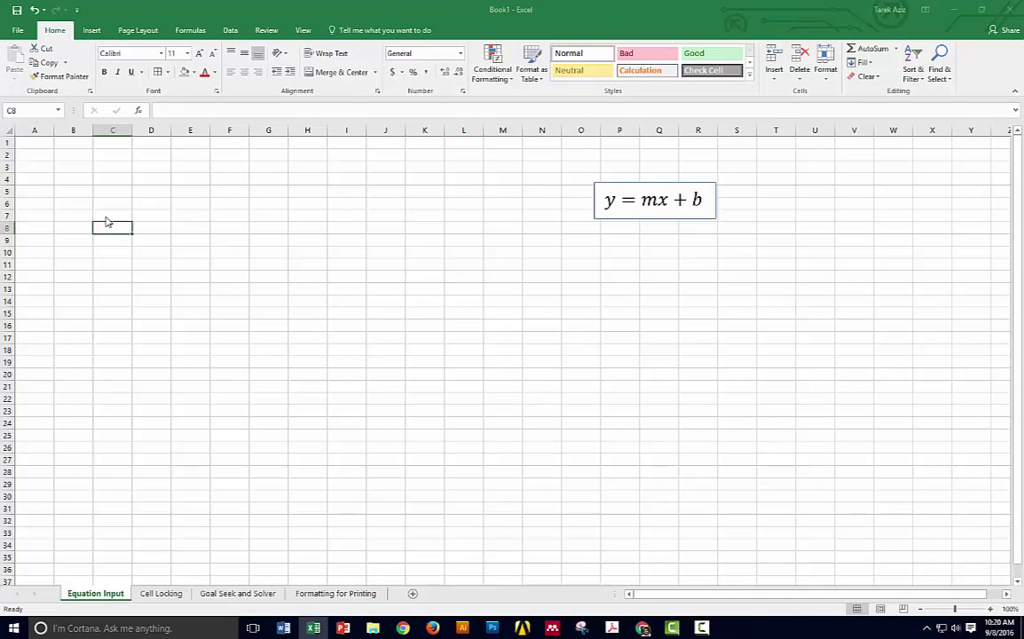
click(104, 217)
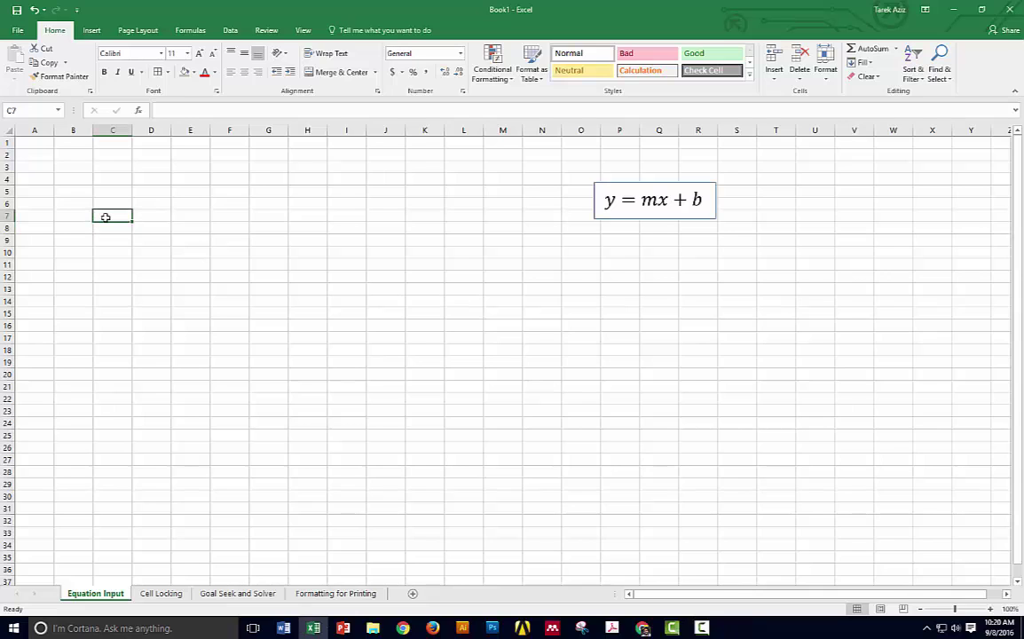
text(m =)
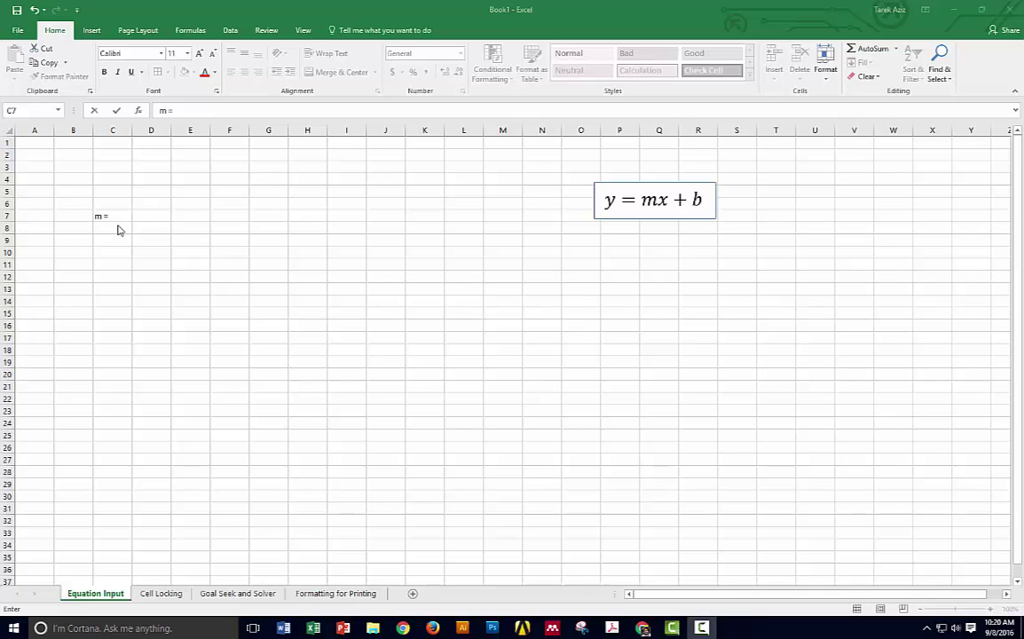
click(118, 230)
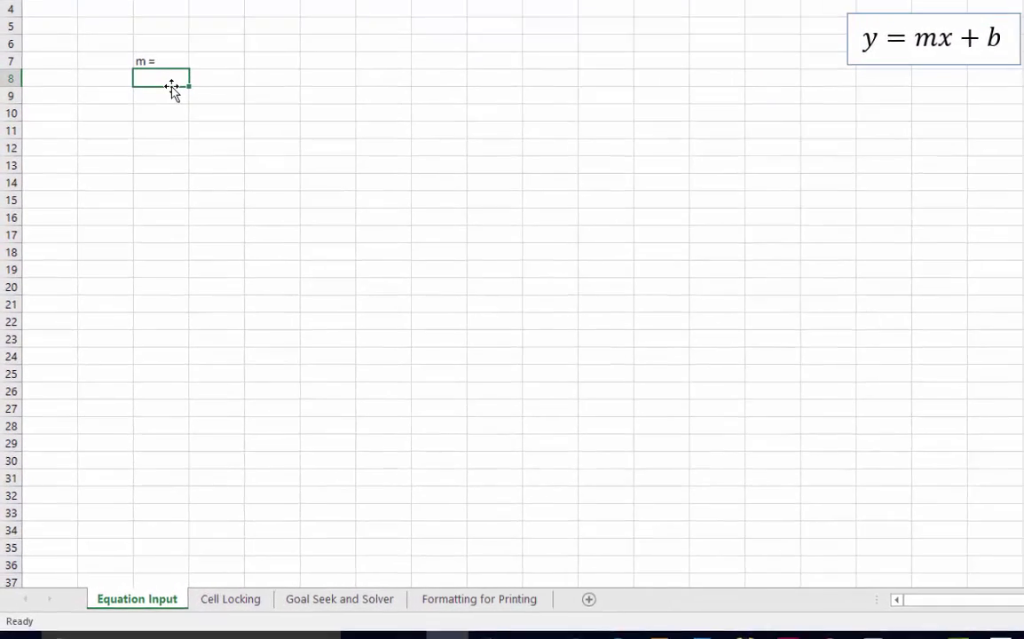
text(b =)
key(Return)
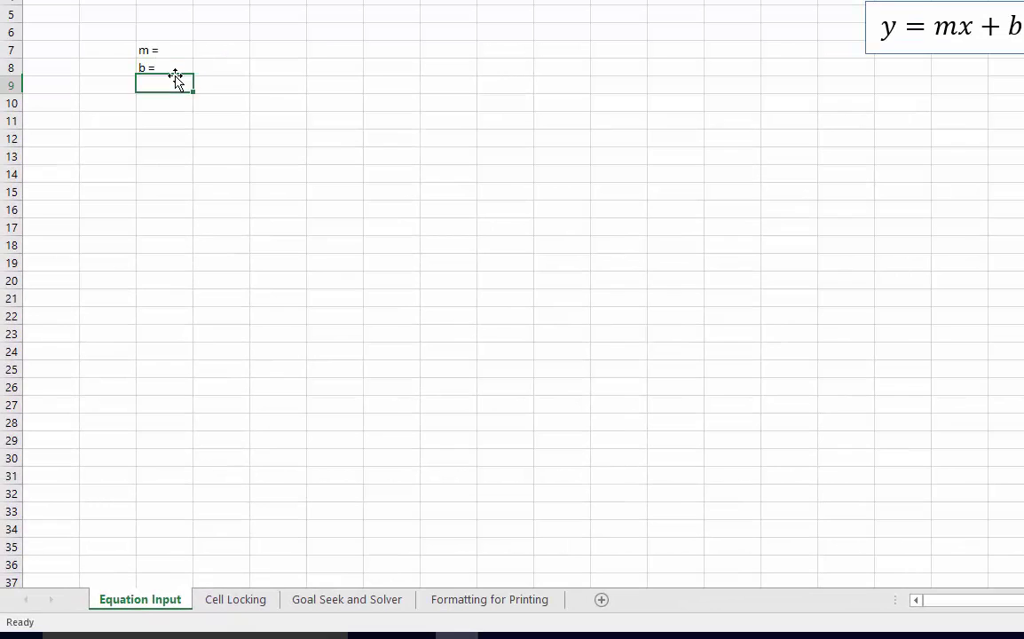
Enter the constants beside their labels: 3 for m in D7 and 1 for b in D8.
key(Up)
key(Up)
key(Right)
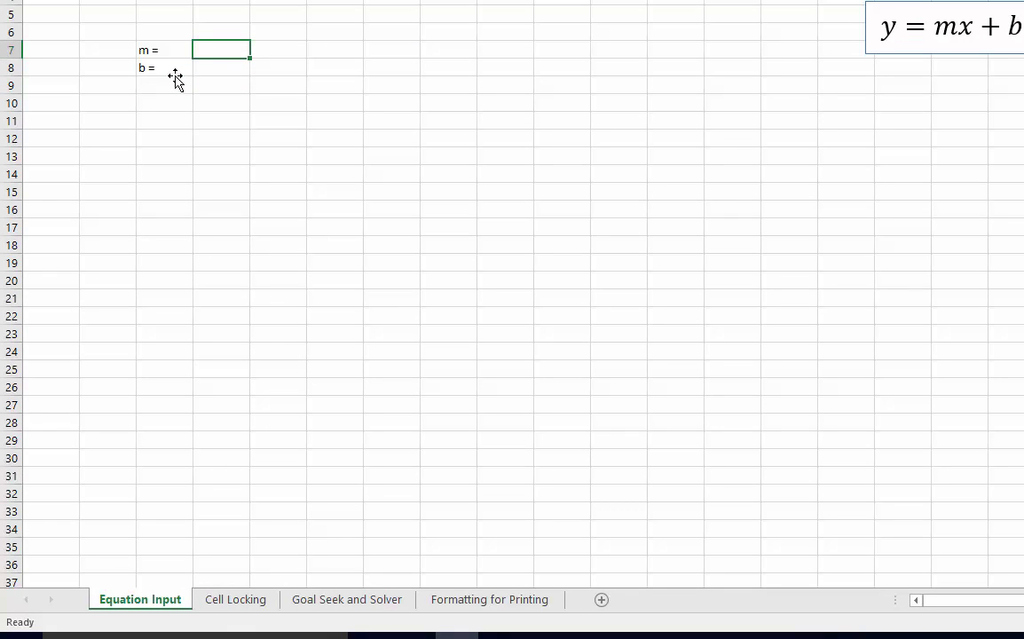
text(3)
key(Return)
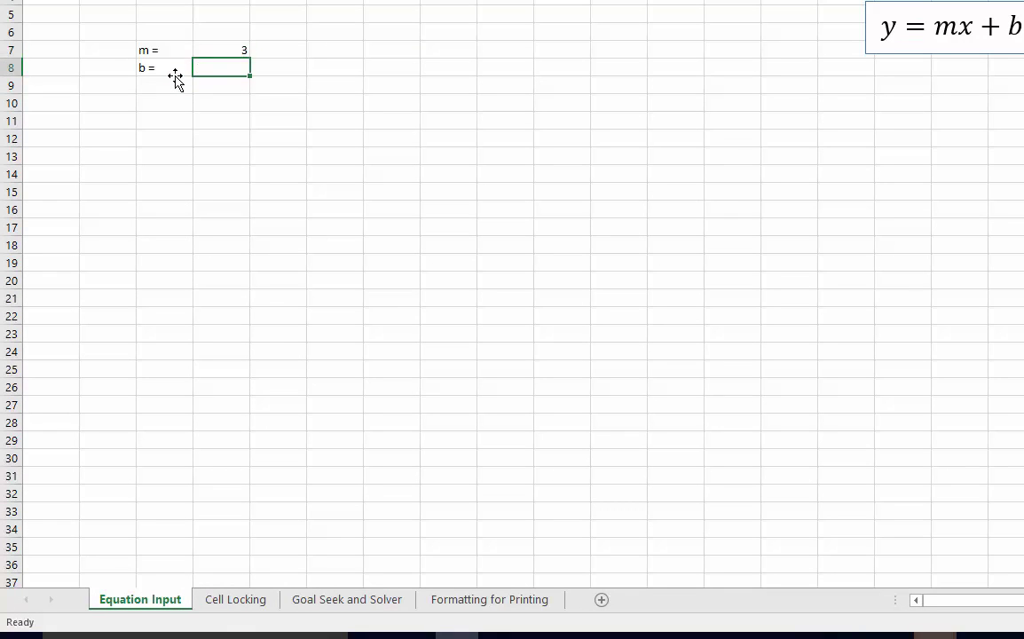
text(1)
key(Return)
key(Left)
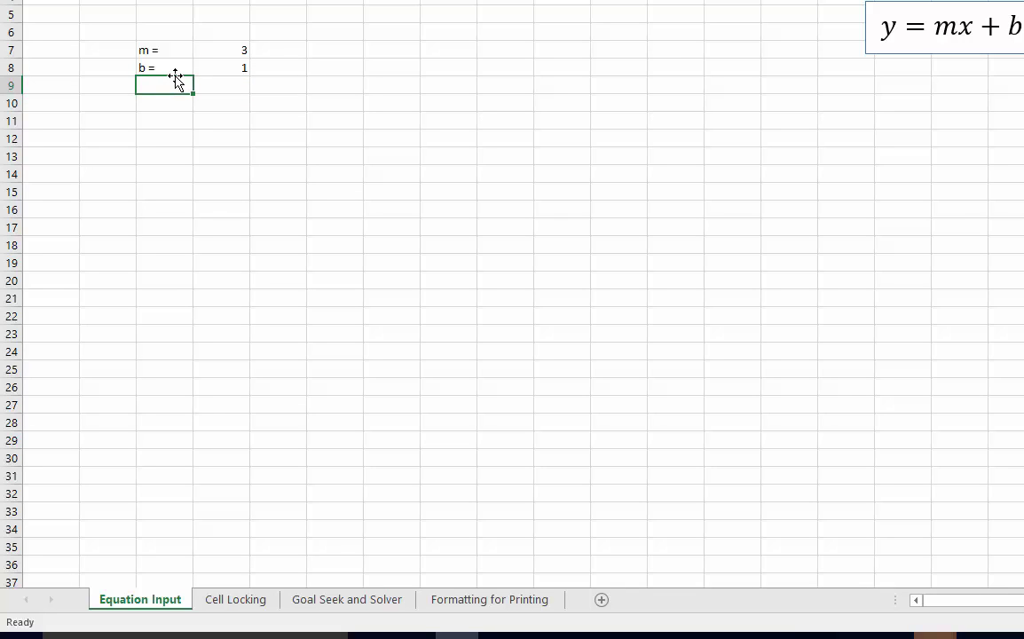
Add the centred column headers X and Y in cells C10 and D10.
key(Down)
key(Left)
key(Down)
key(Right)
key(Up)
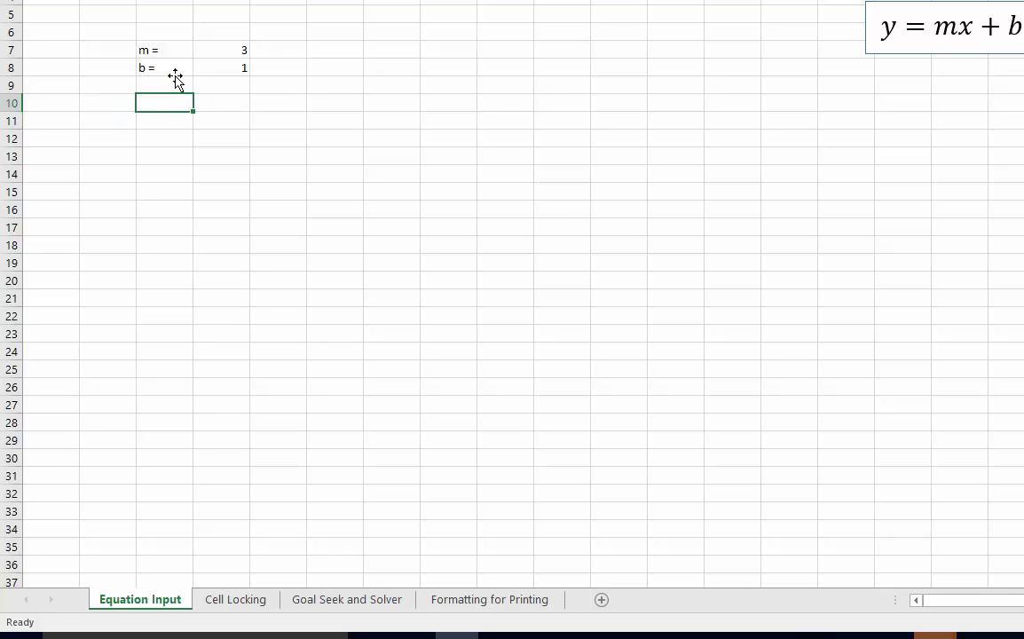
text(x)
key(Tab)
text(y)
key(Return)
key(Up)
drag(215, 104, 153, 107)
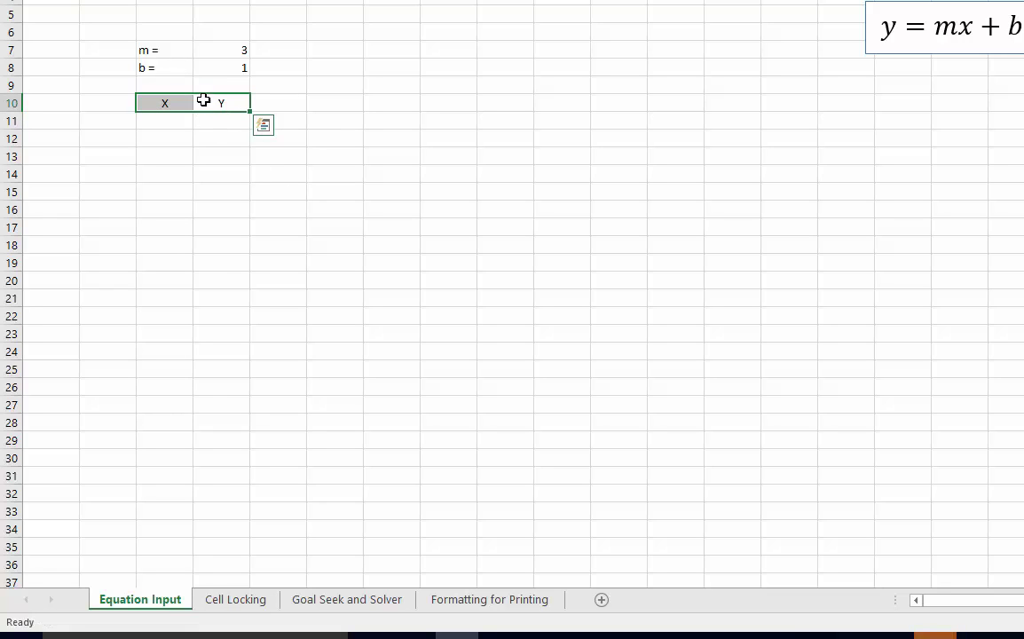
drag(207, 99, 151, 103)
Enter =0 in C11 as the first value of the X column.
click(164, 121)
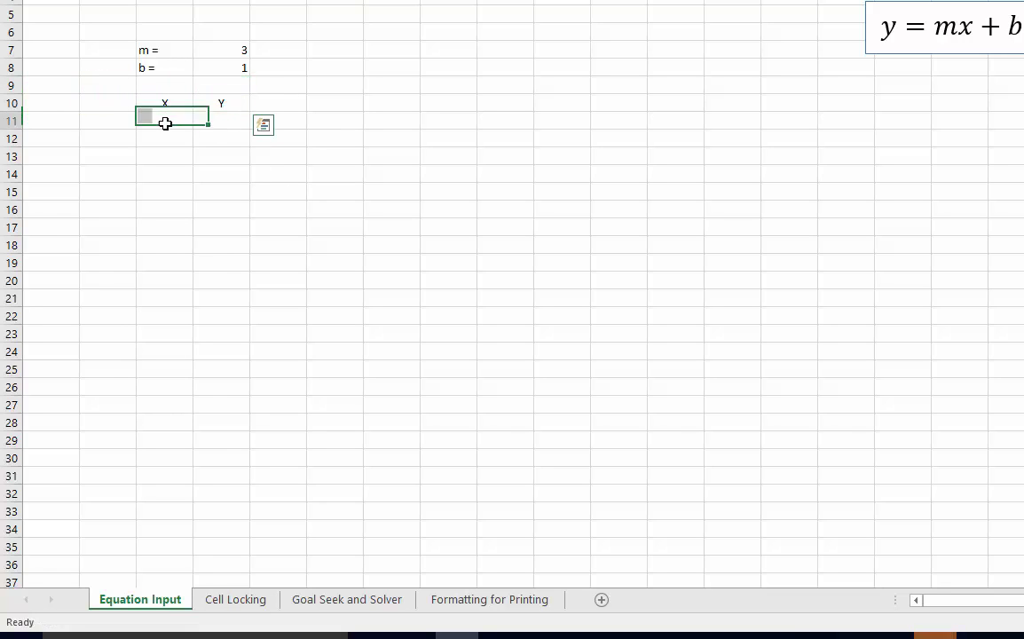
text(=)
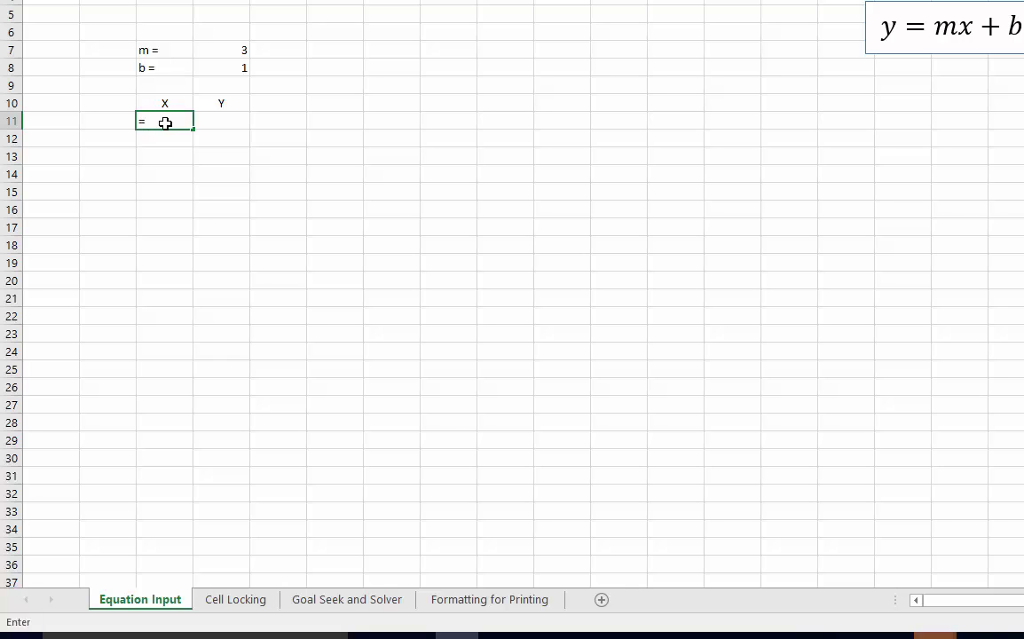
text(0)
key(Return)
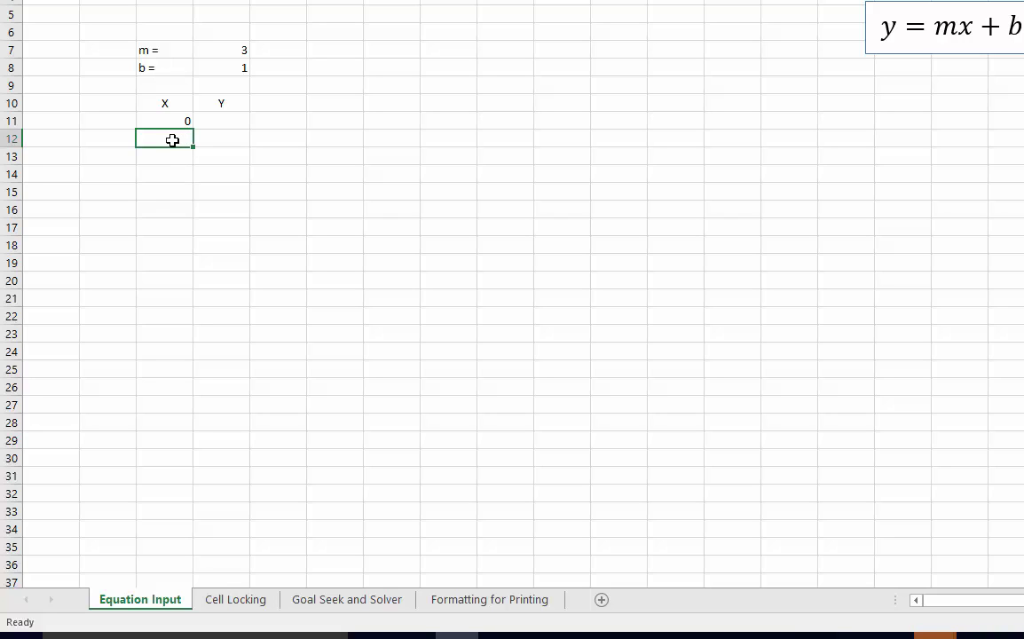
Enter the formula =C11+0.1 in C12 and fill it down the X column to C22.
text(=)
key(Up)
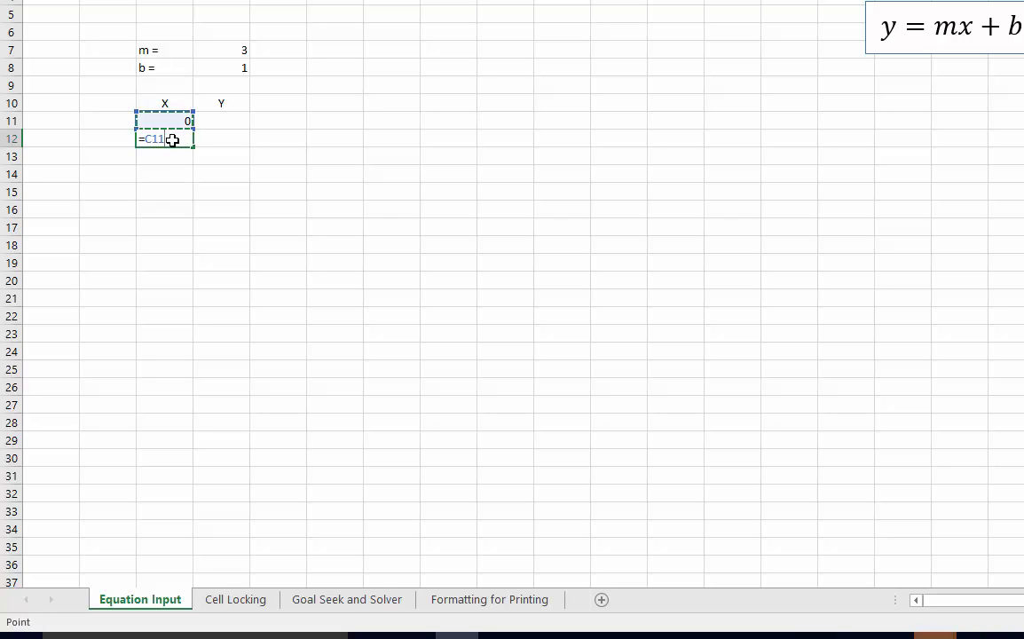
text(+0.1)
key(Return)
click(174, 139)
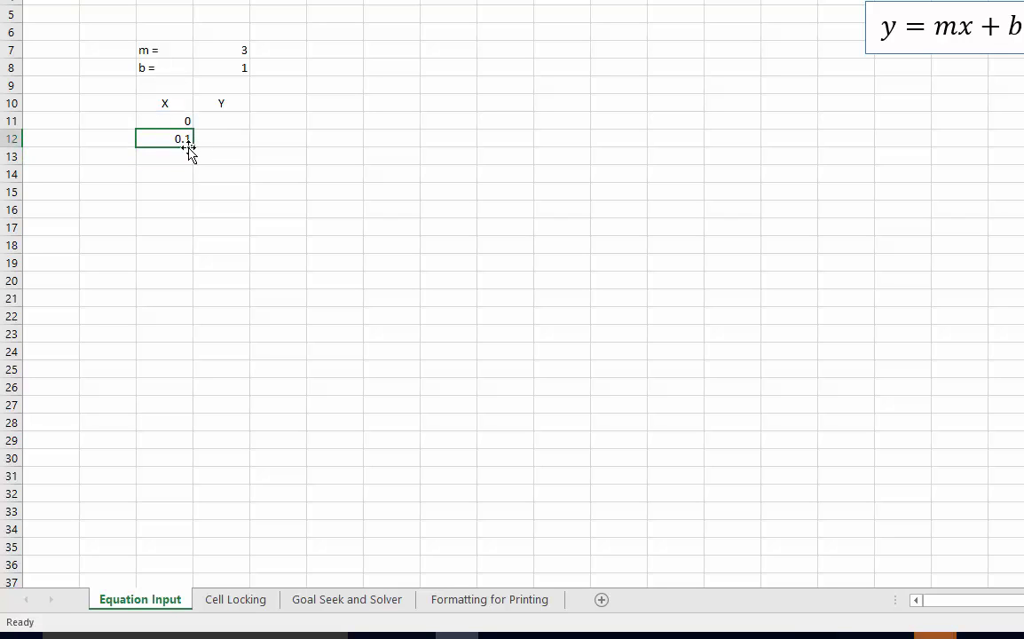
drag(192, 146, 176, 317)
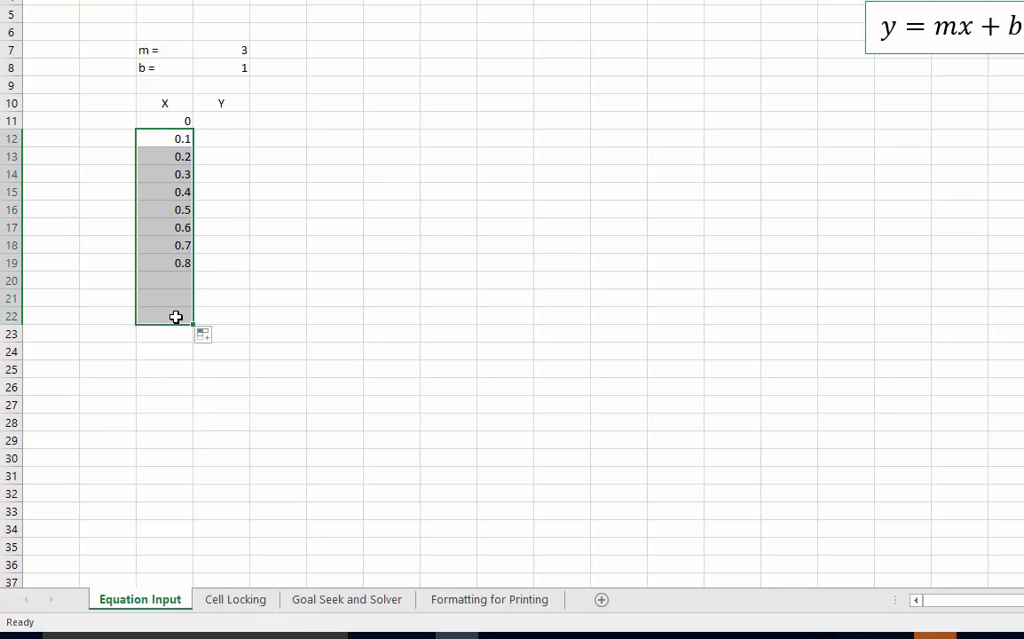
Add the step-size constant under b, with the label "dx =" in C9 and the value 0.1 in D9.
double_click(175, 135)
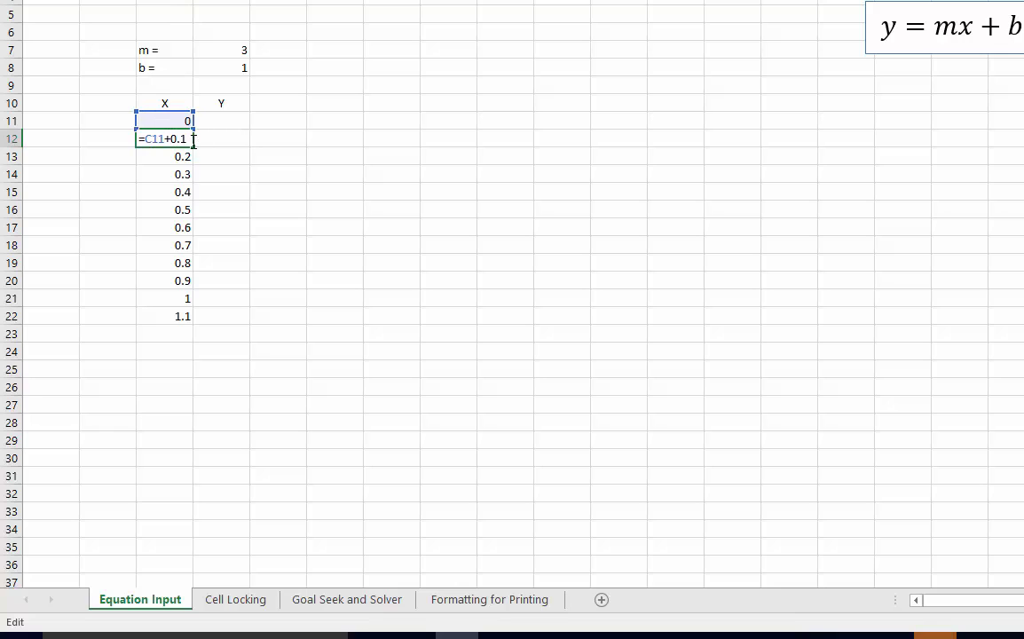
key(Escape)
key(Up)
key(Up)
key(Up)
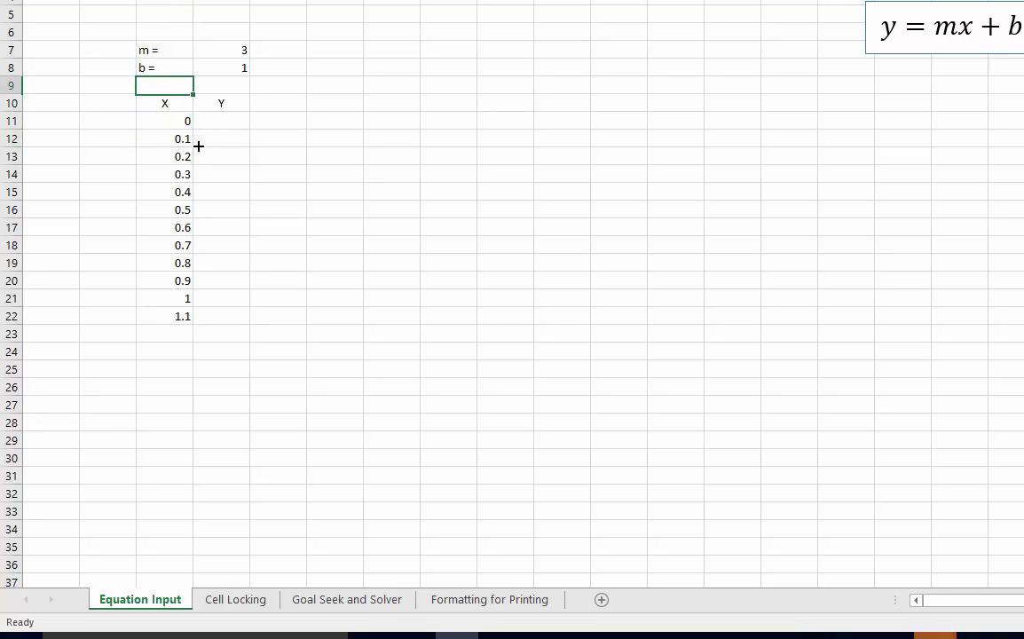
text(dx =)
key(Return)
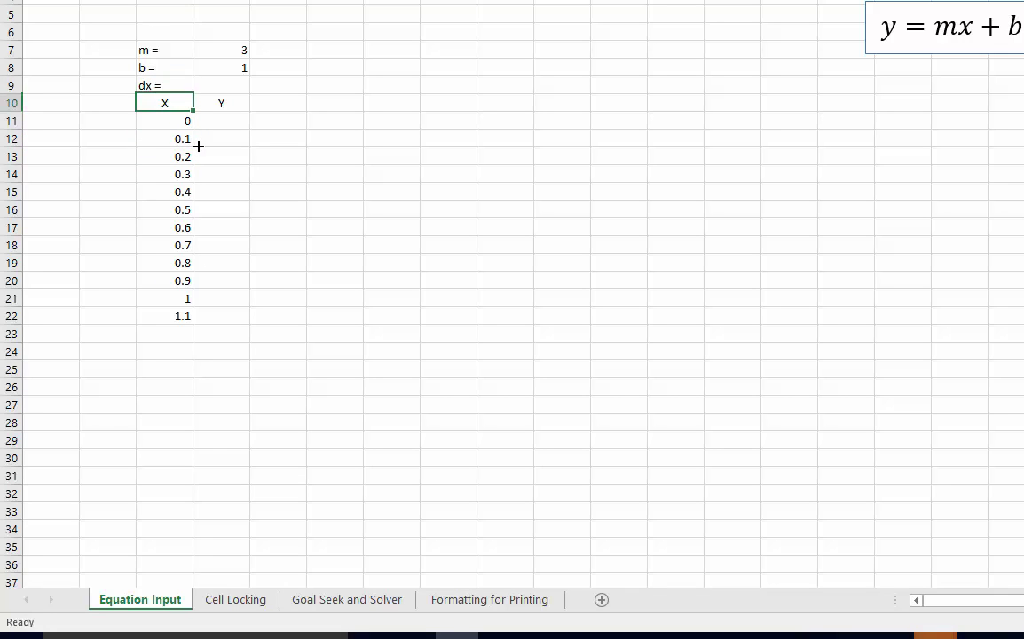
key(Up)
key(Right)
text(0.1)
key(Return)
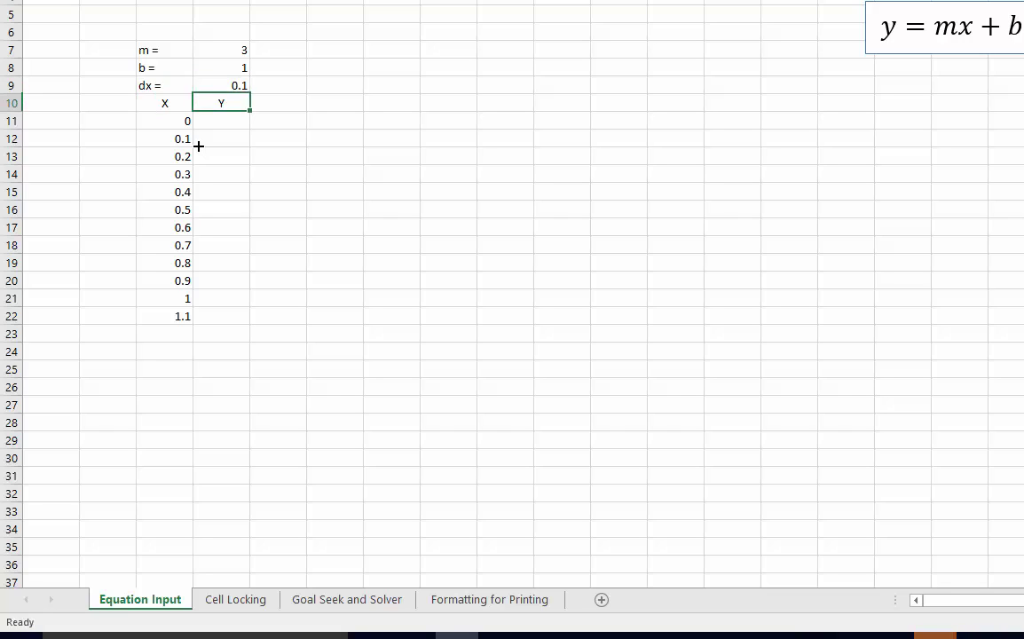
Insert a blank row between the dx row and the X and Y headers.
right_click(10, 105)
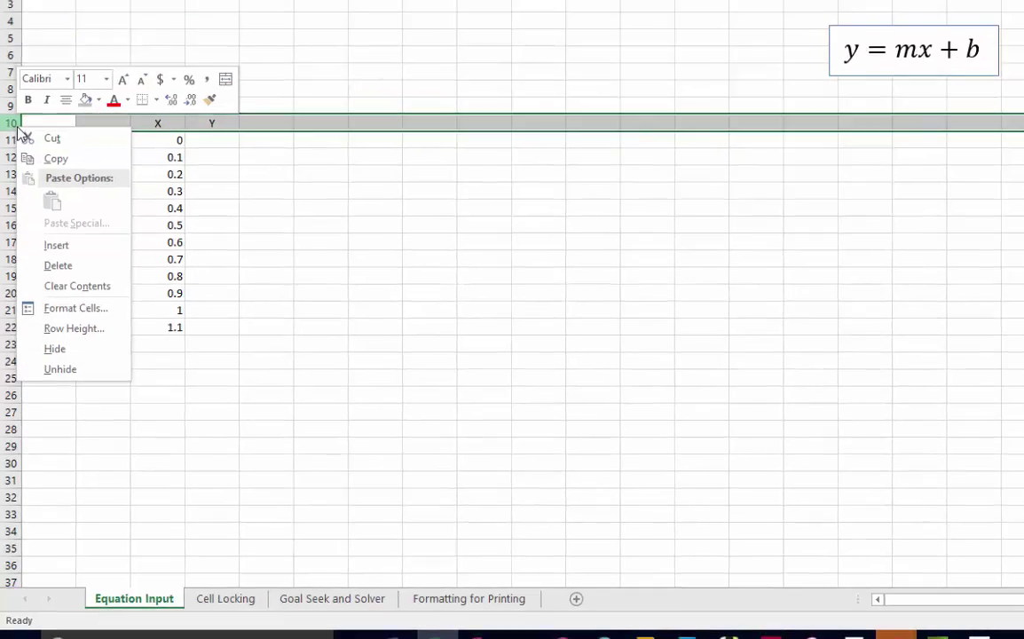
click(67, 230)
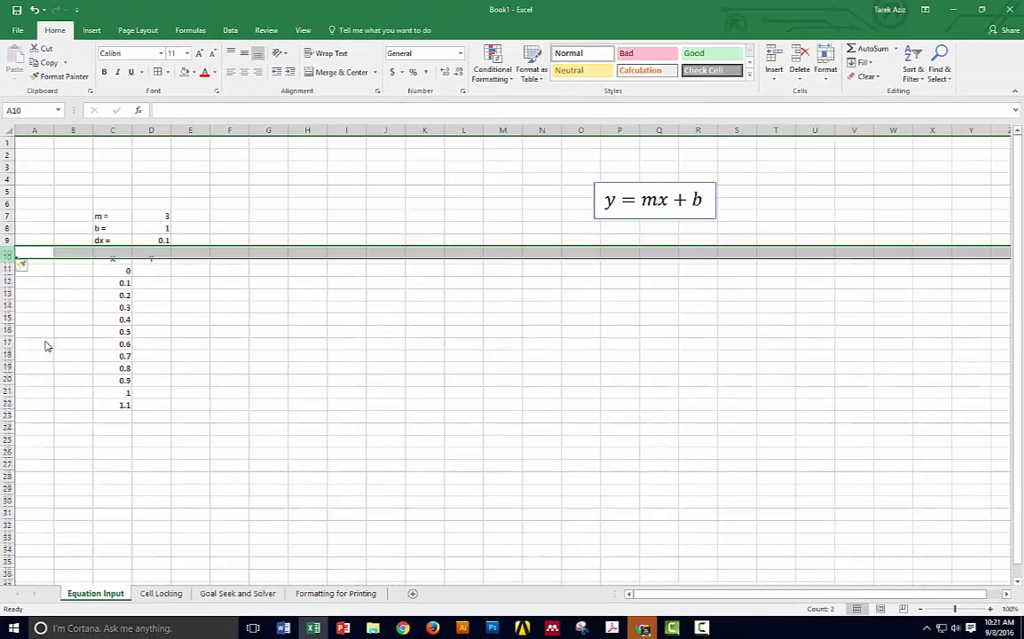
click(199, 315)
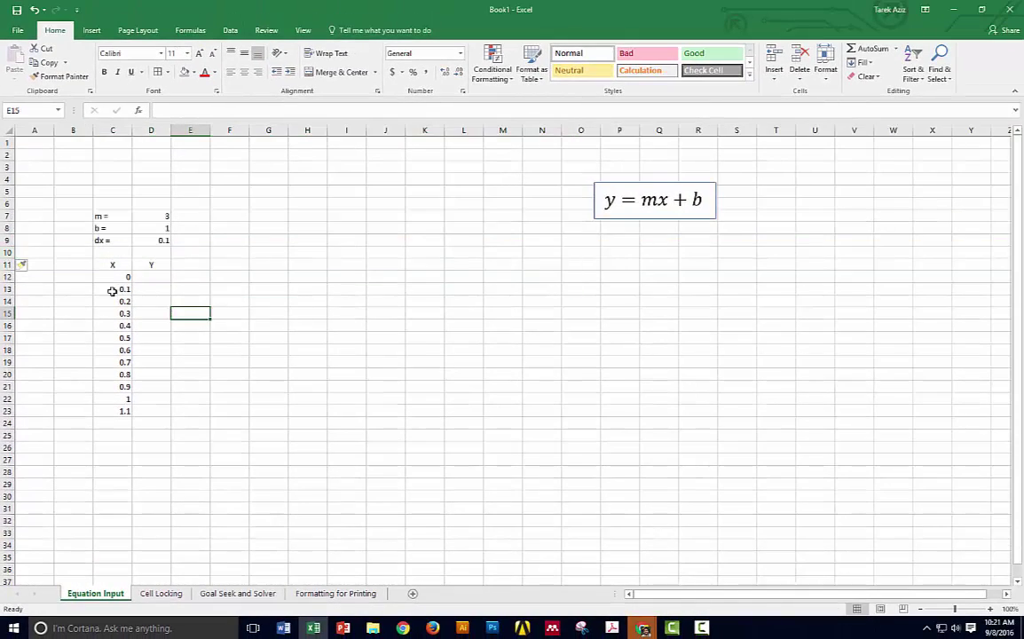
Replace the 0.1 constant in C13 with a reference to dx, giving =C12+D9, and fill the formula down to C23.
click(113, 286)
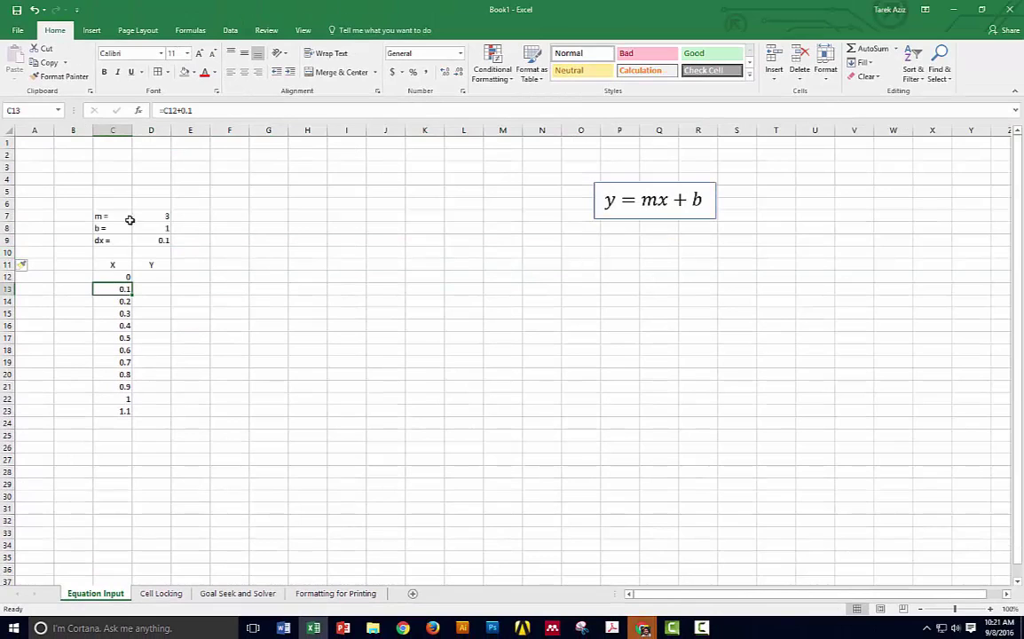
double_click(184, 110)
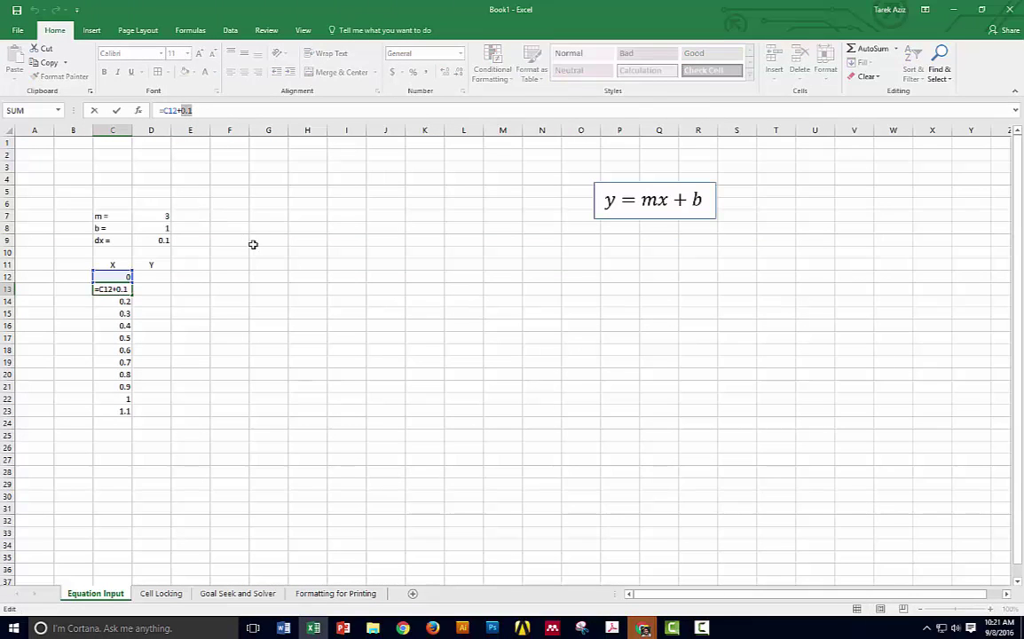
click(160, 240)
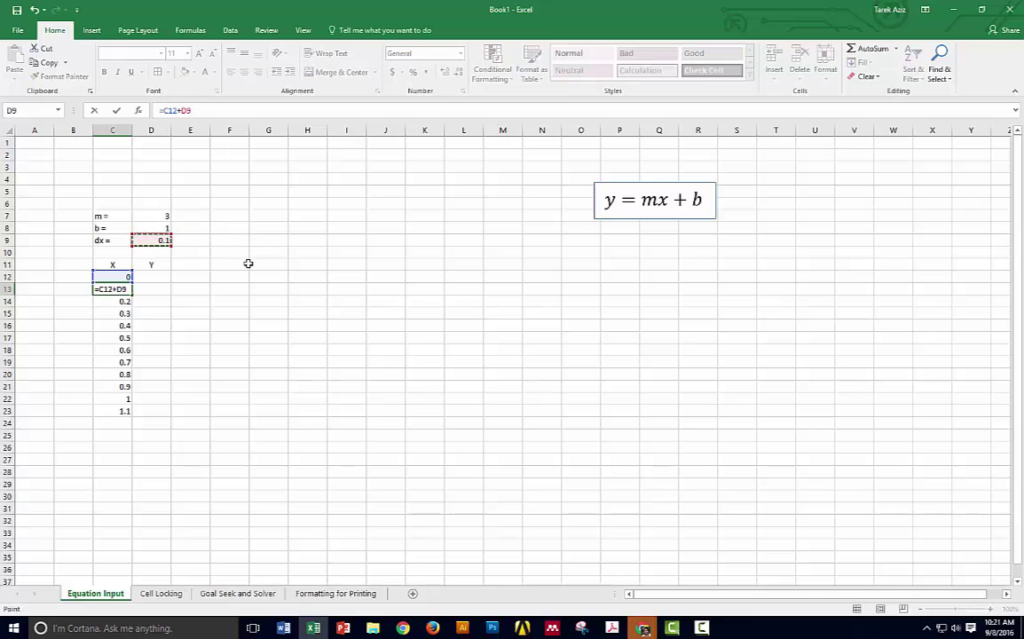
key(ctrl+Return)
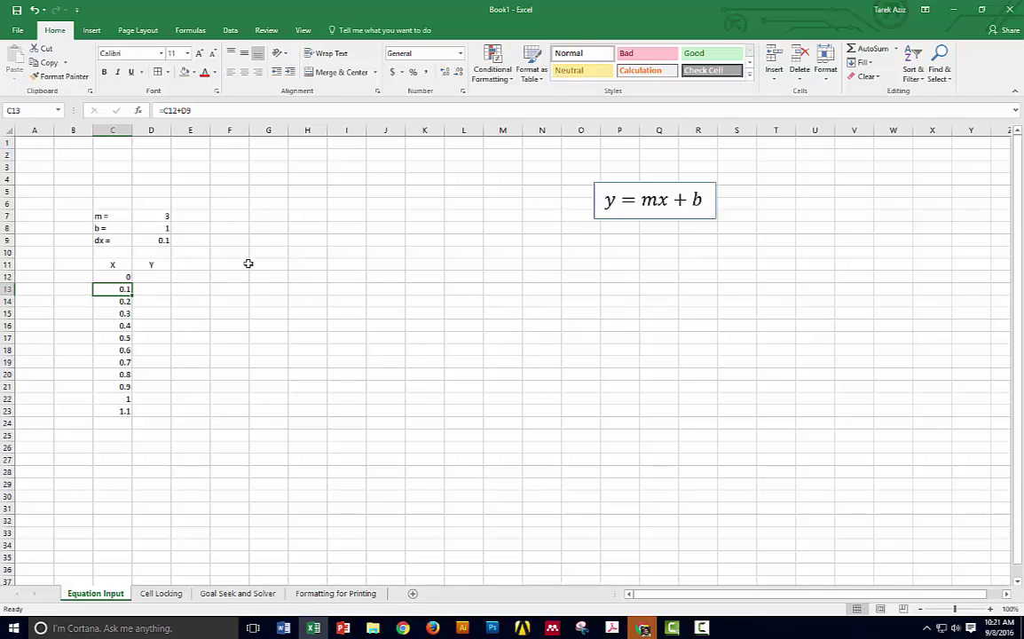
double_click(133, 295)
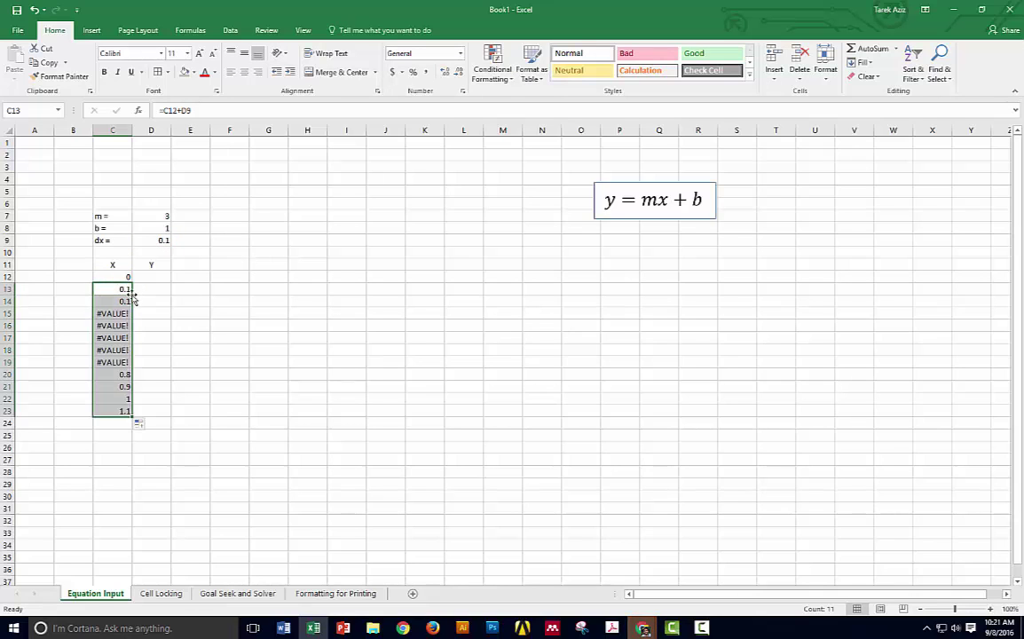
Examine the filled formulas in the X column, checking how the dx reference shifts from C13 down to C20.
click(122, 292)
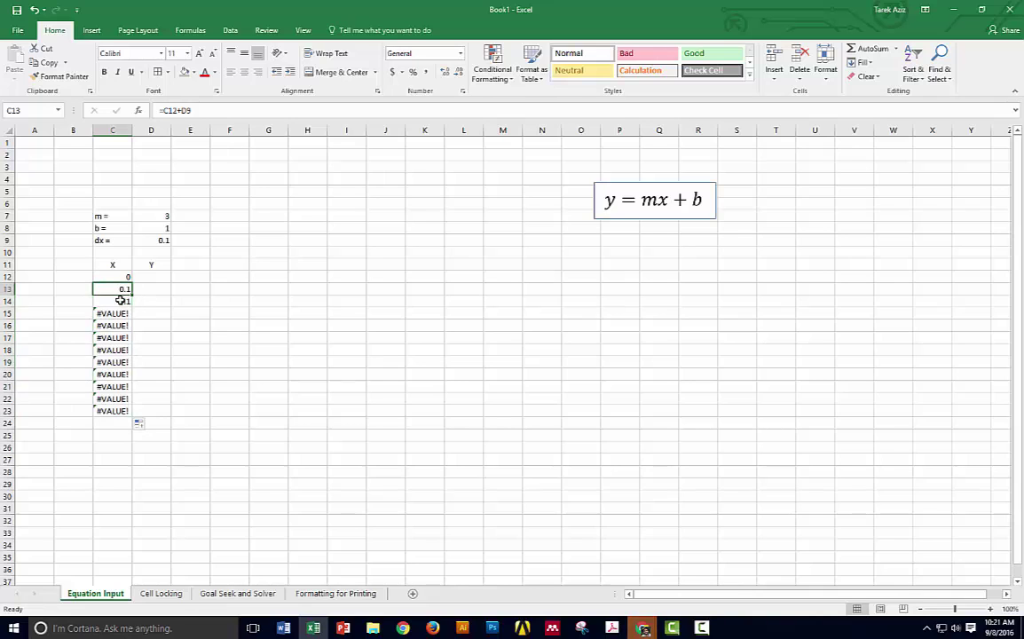
click(121, 301)
click(195, 110)
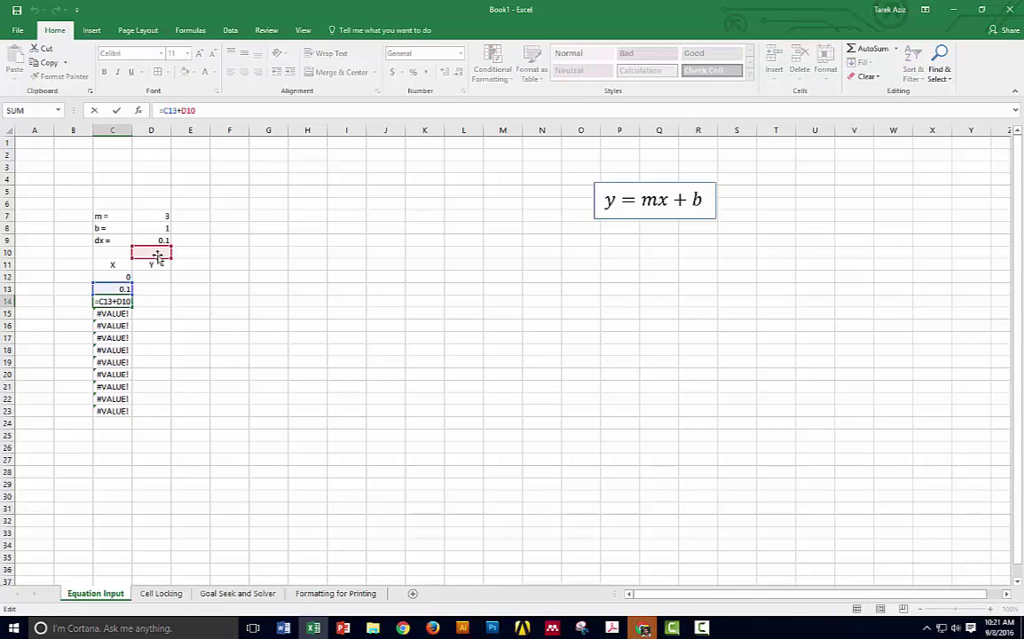
click(110, 337)
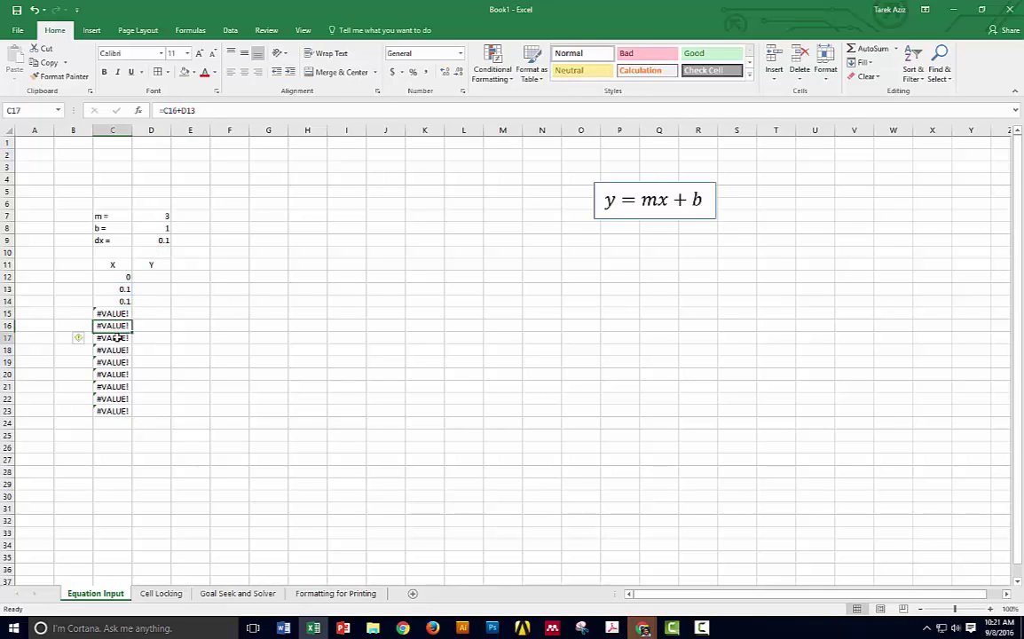
click(110, 373)
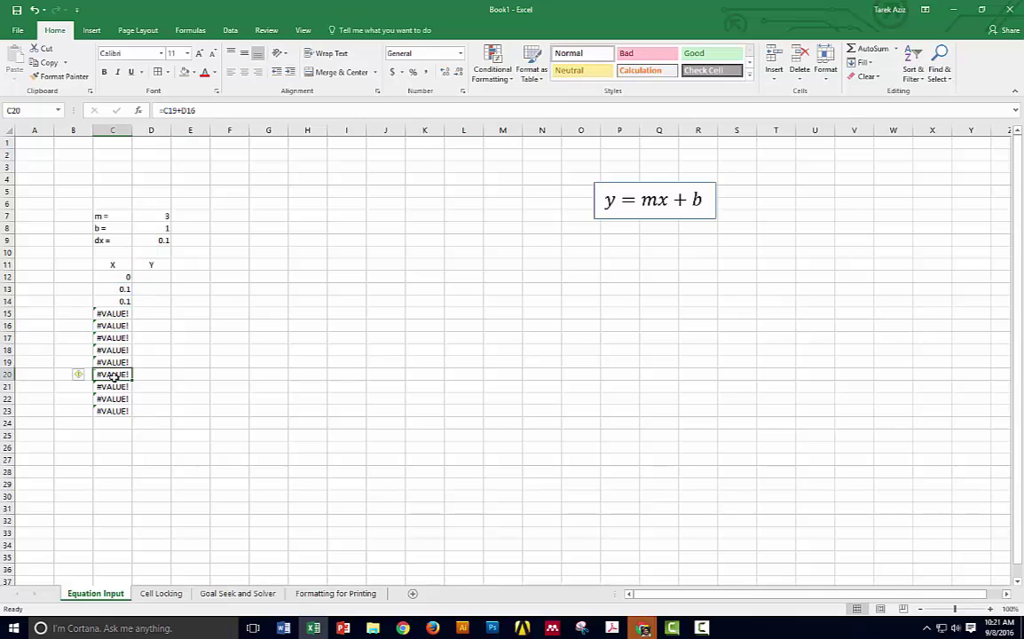
Lock the dx reference in C13 as =C12+$D$9 and fill the formula down to C23.
click(116, 289)
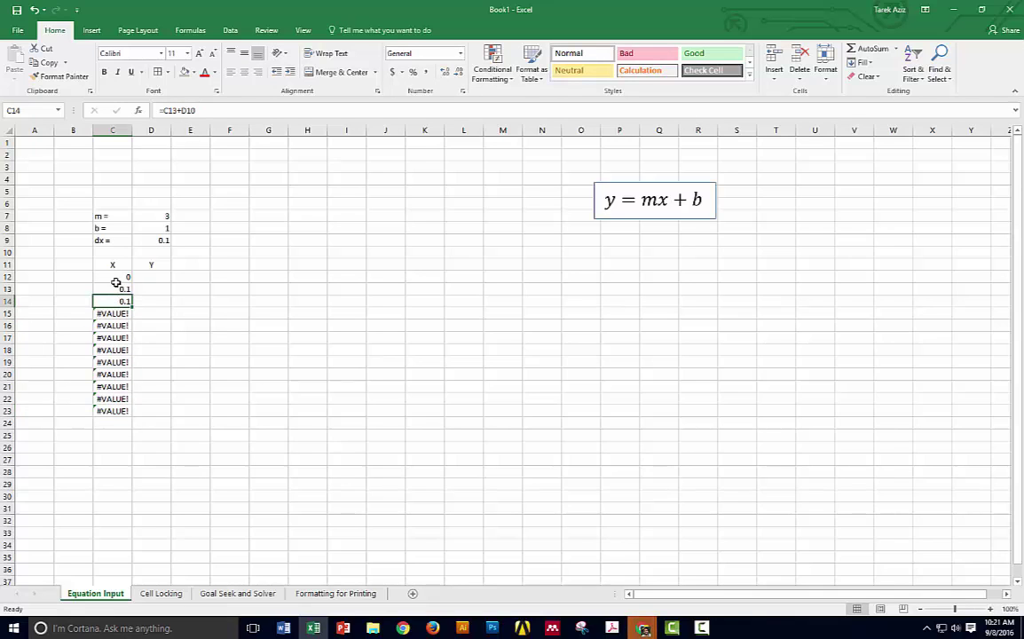
click(186, 110)
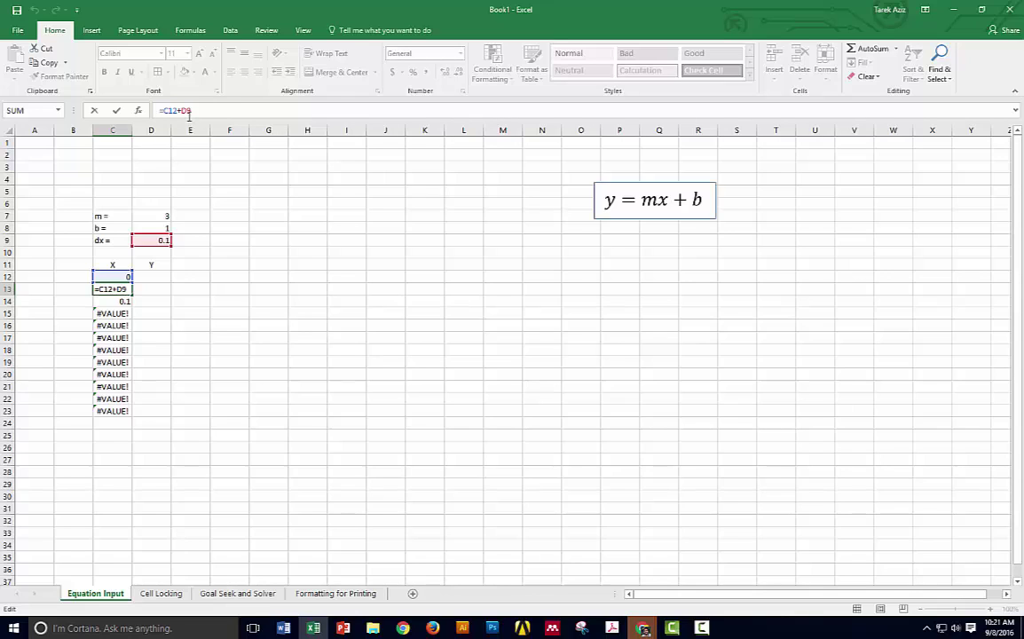
key(F4)
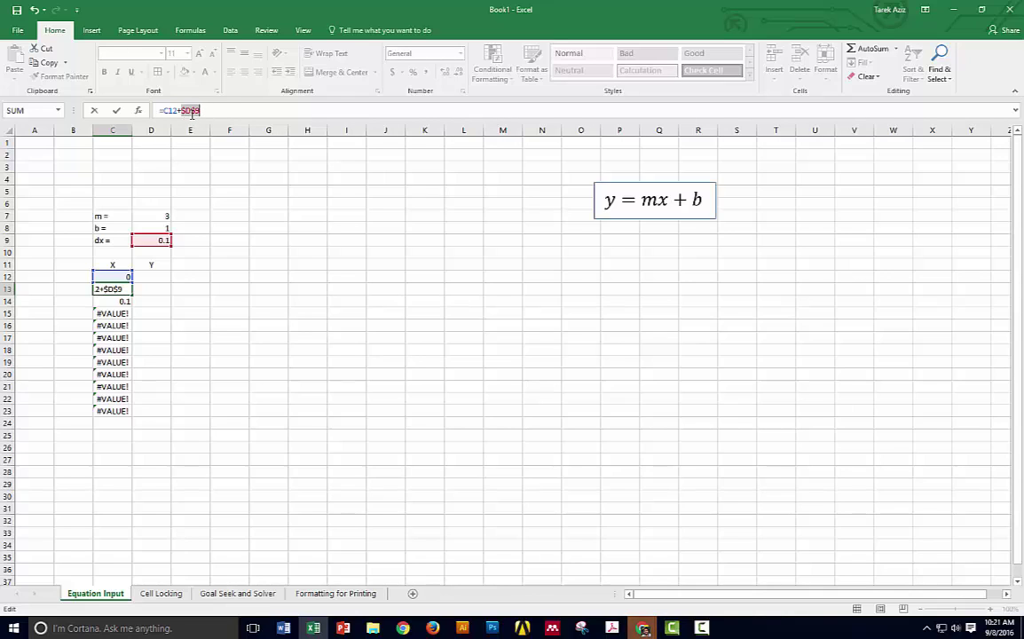
key(Return)
key(Up)
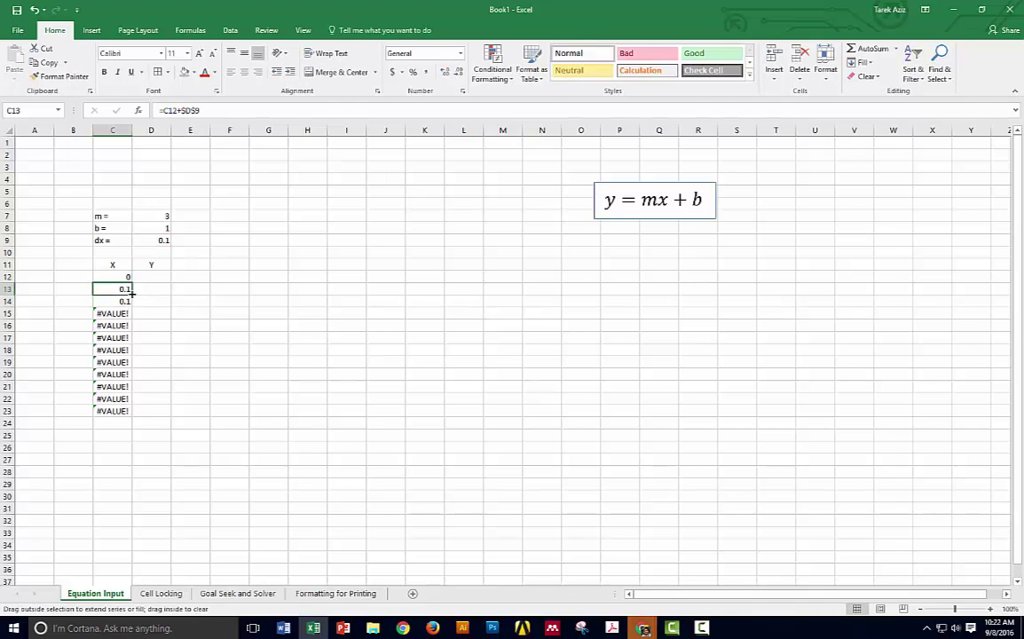
double_click(130, 293)
Test the step size by changing dx in D9 to 0.5, and finally set it to 1.
click(164, 239)
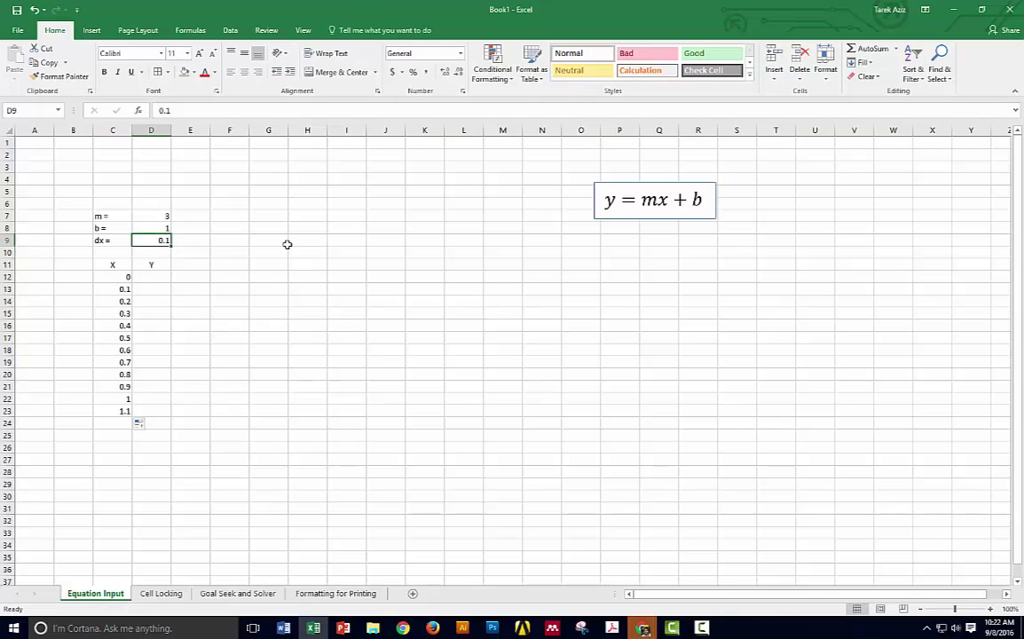
text(0.5)
key(Return)
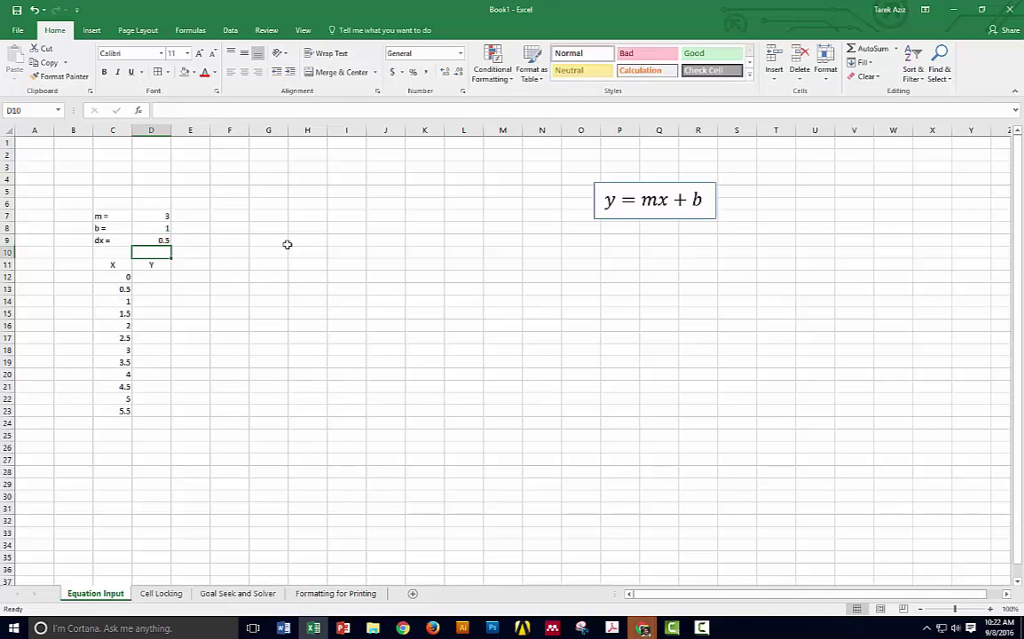
click(146, 239)
text(1)
key(Return)
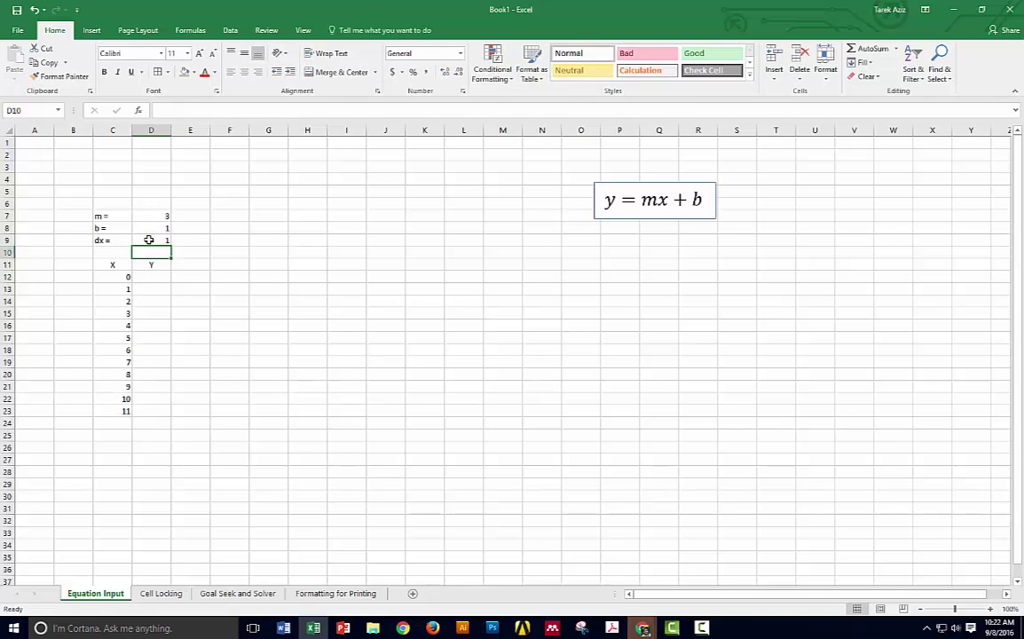
click(150, 238)
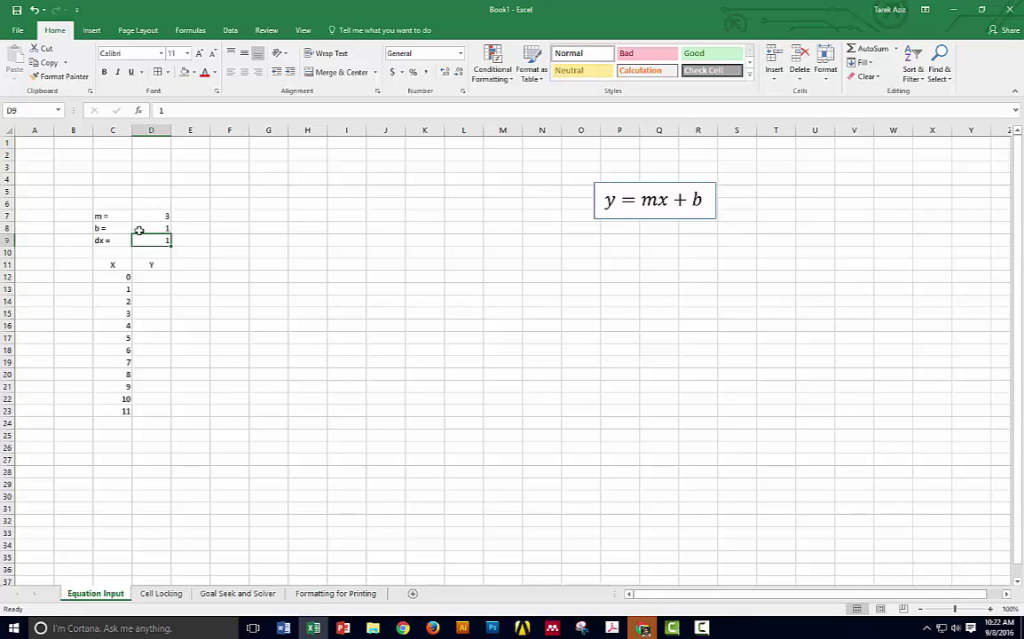
Enter the Y formula =C12*$D$7+$D$8 in D12, with locked references to m and b.
click(151, 276)
text(=)
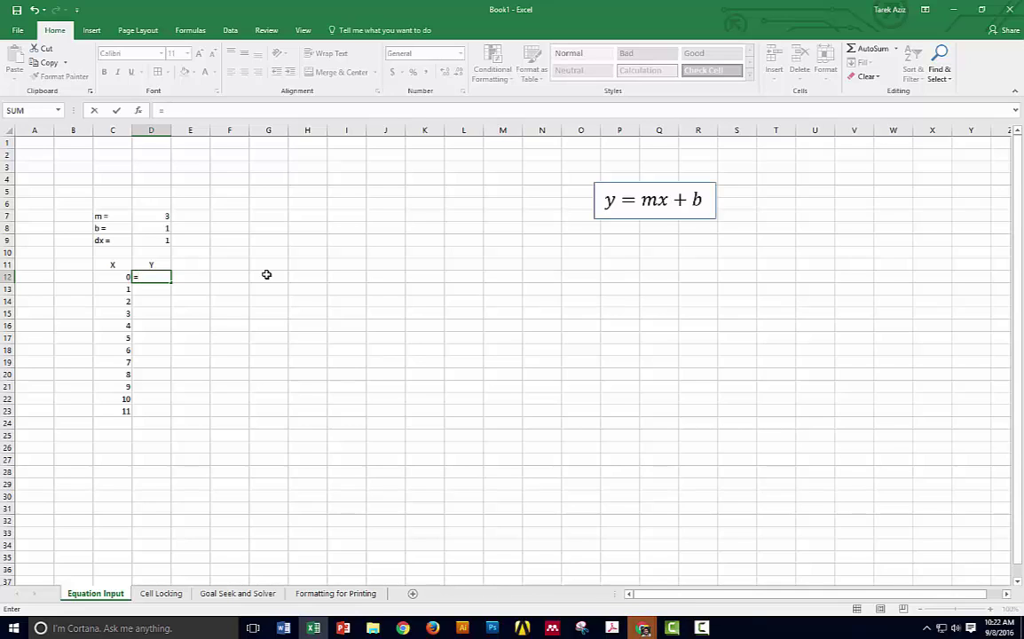
key(Left)
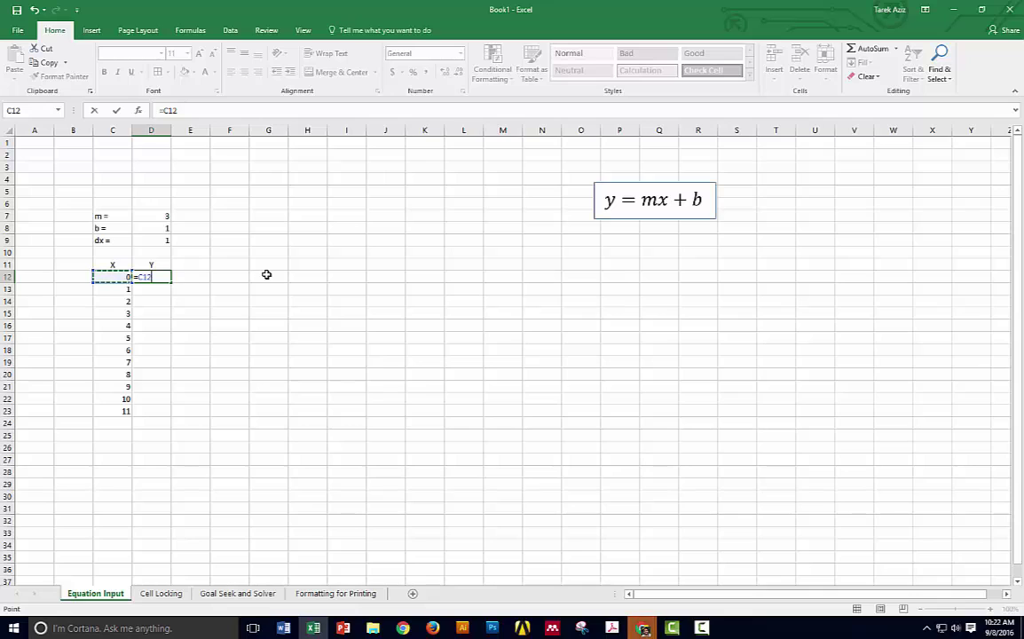
text(*)
click(162, 215)
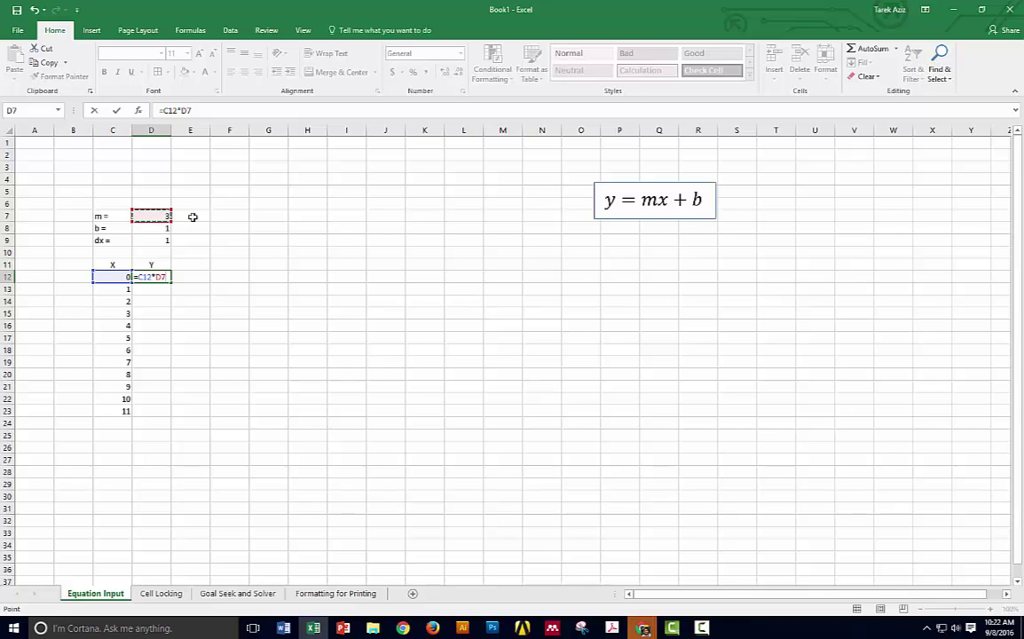
key(F4)
text(+)
click(162, 228)
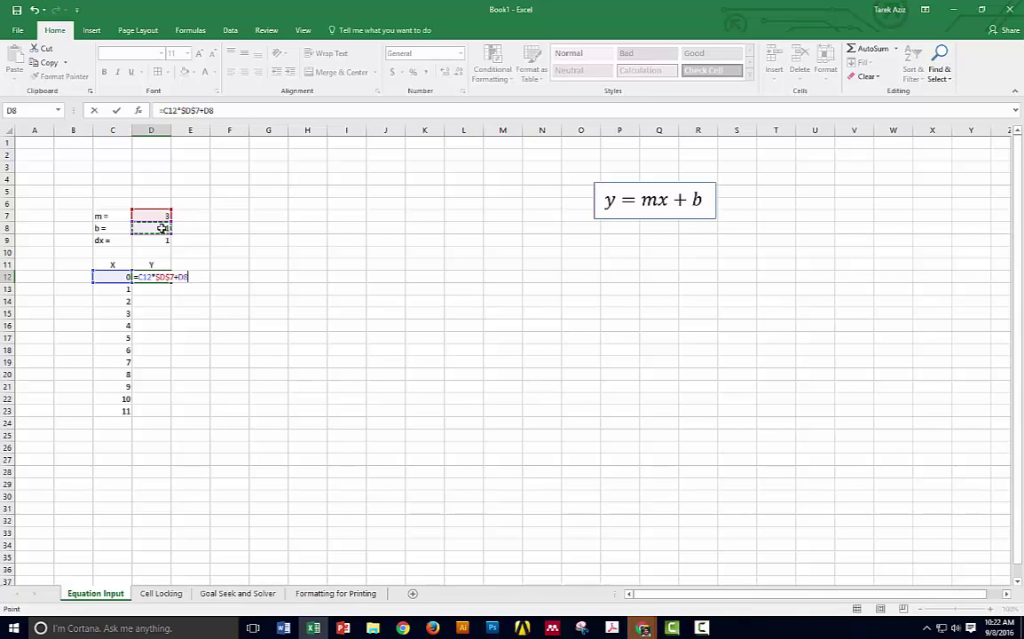
key(F4)
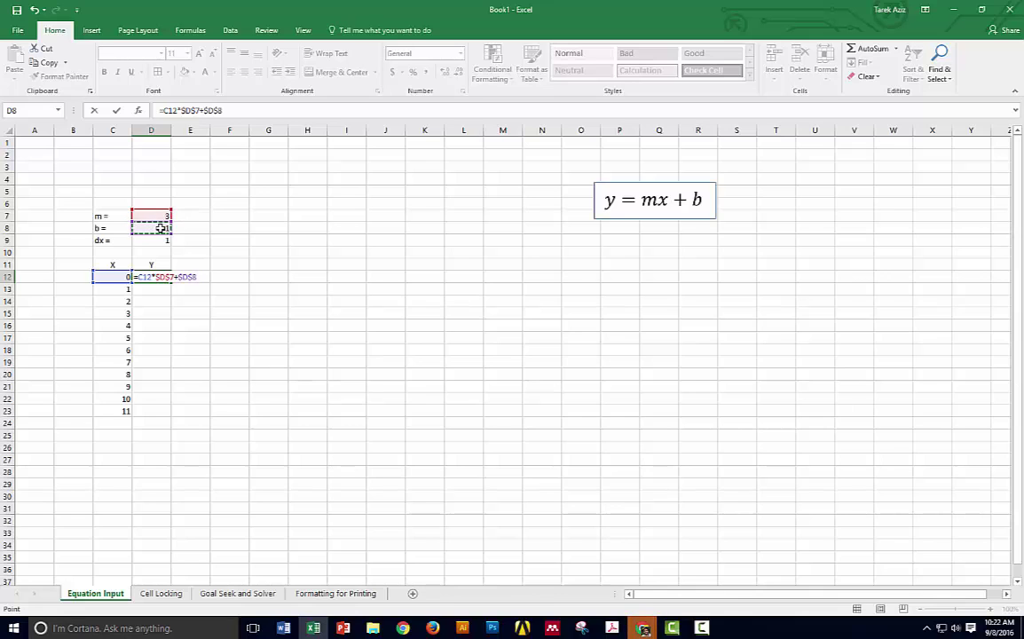
key(Return)
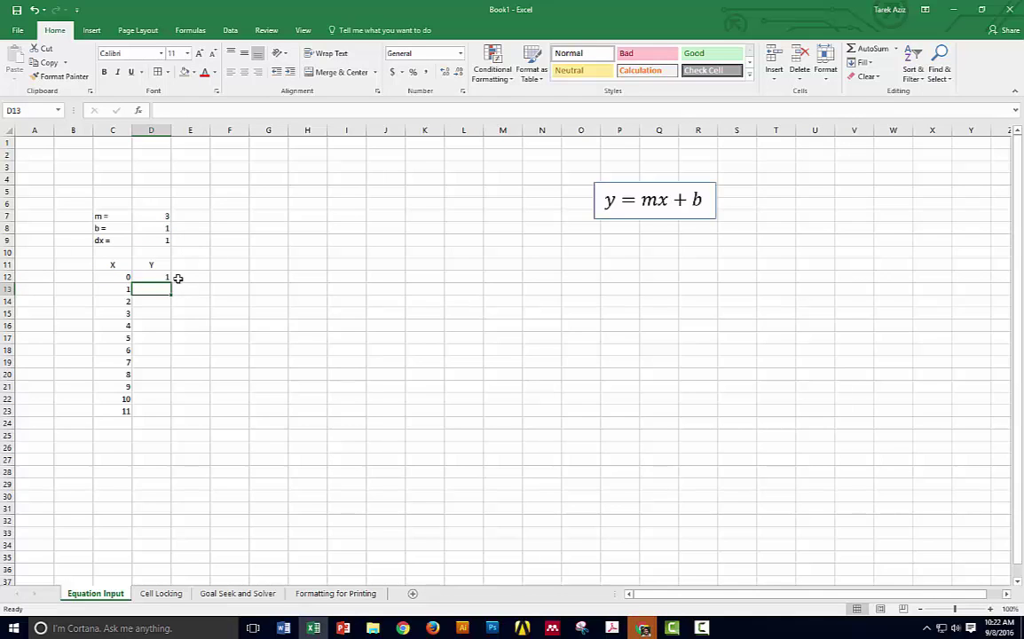
Fill the Y formula from D12 down to D23.
key(Up)
drag(171, 279, 169, 373)
drag(169, 430, 171, 418)
Inspect the formula in D23 to check which cells it references, leaving it unedited.
click(153, 410)
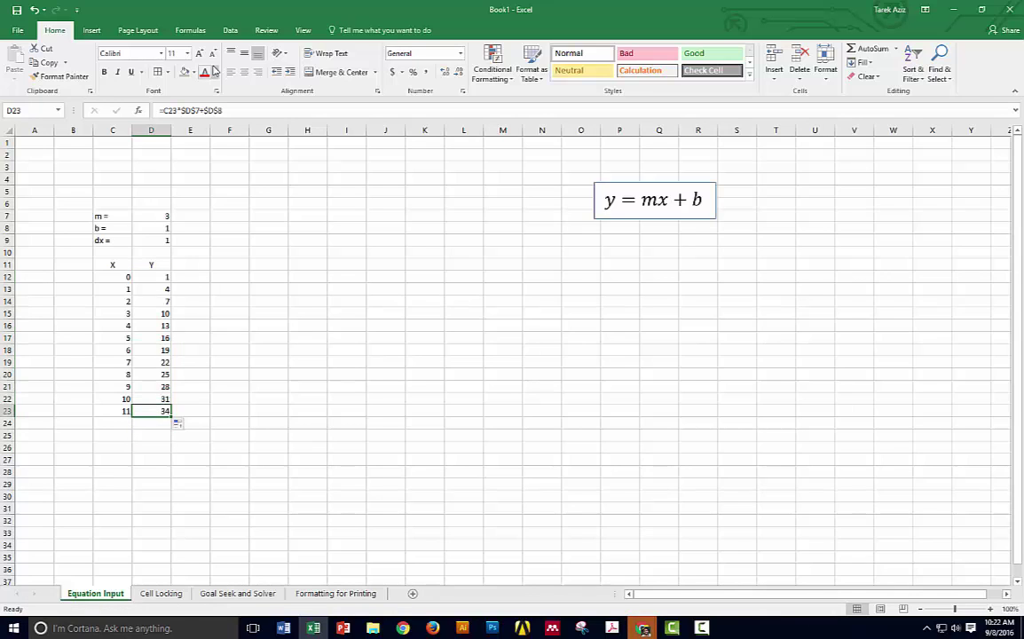
click(213, 111)
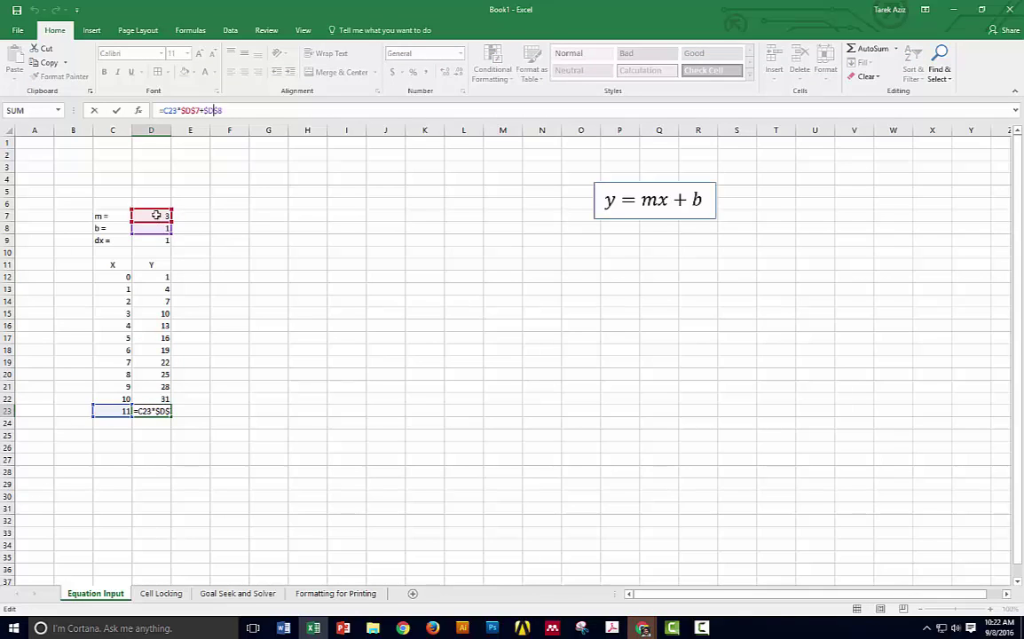
key(Escape)
Clear D13:D23 and refill the Y column automatically from D12 to the end of the X values.
drag(149, 290, 156, 411)
key(Delete)
click(151, 277)
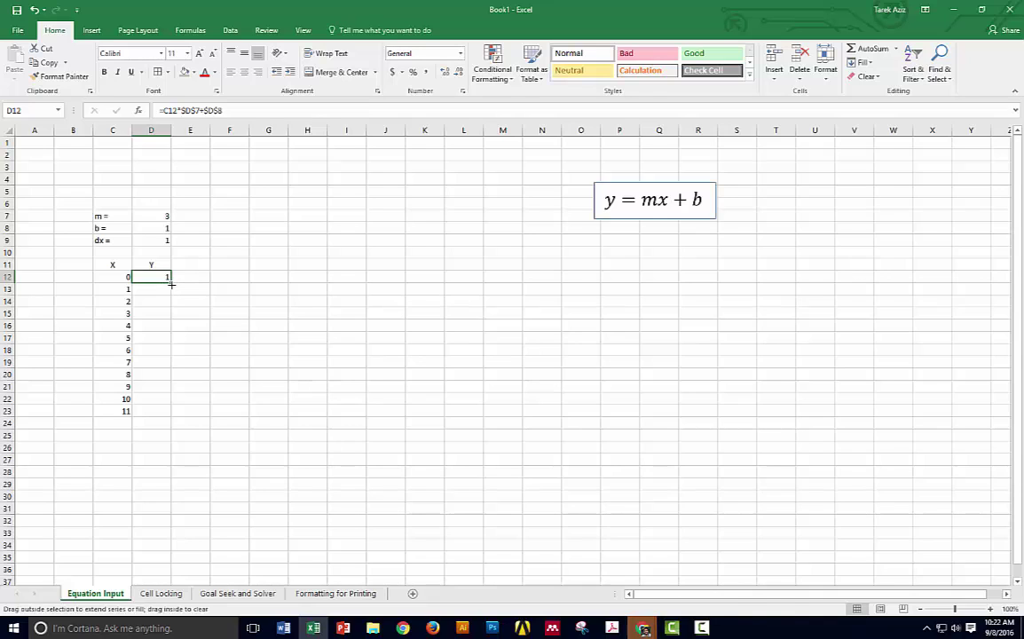
double_click(171, 282)
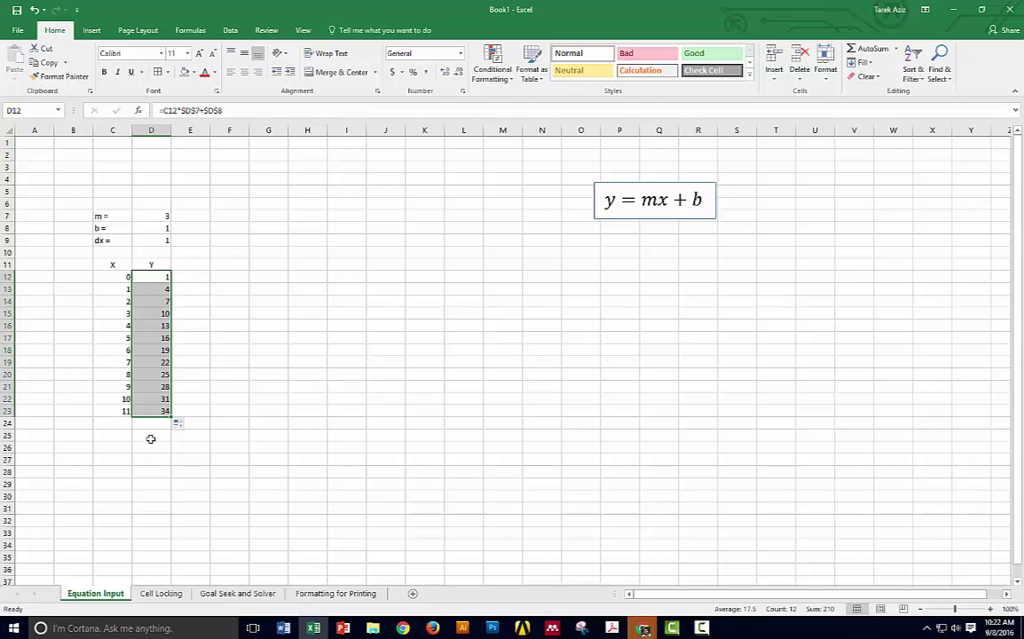
click(292, 311)
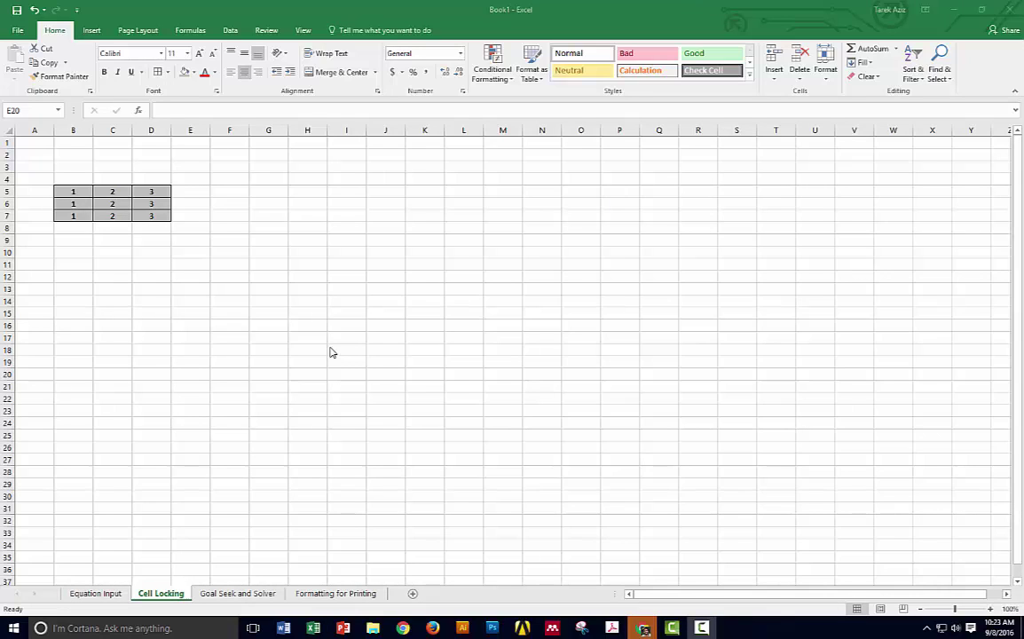
On the Cell Locking sheet, enter the fully locked reference =$B$5 in E10 and fill it across E10:G12.
click(330, 347)
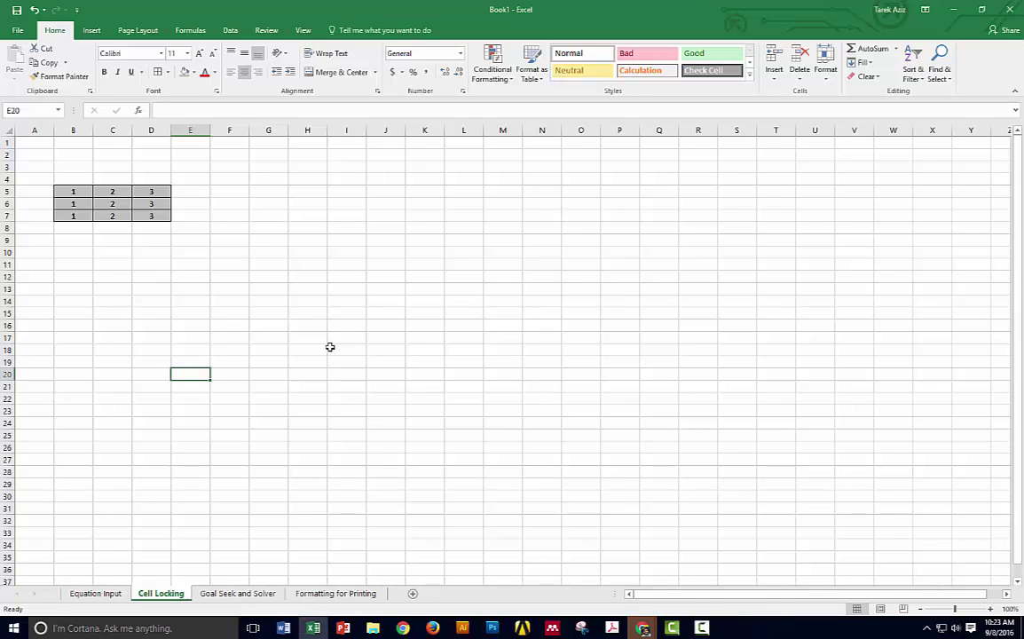
click(194, 248)
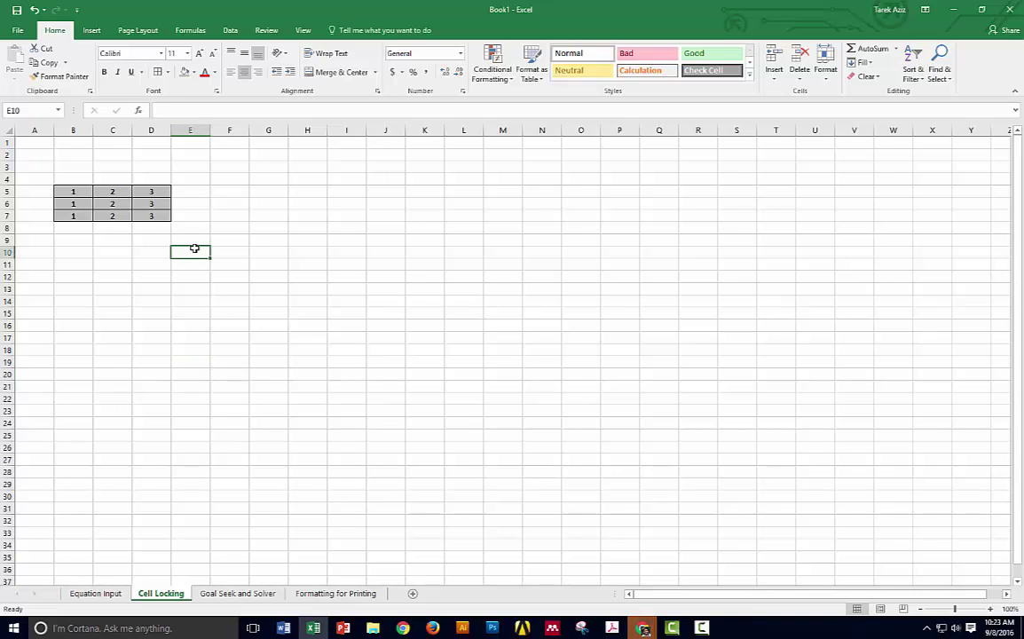
text(=)
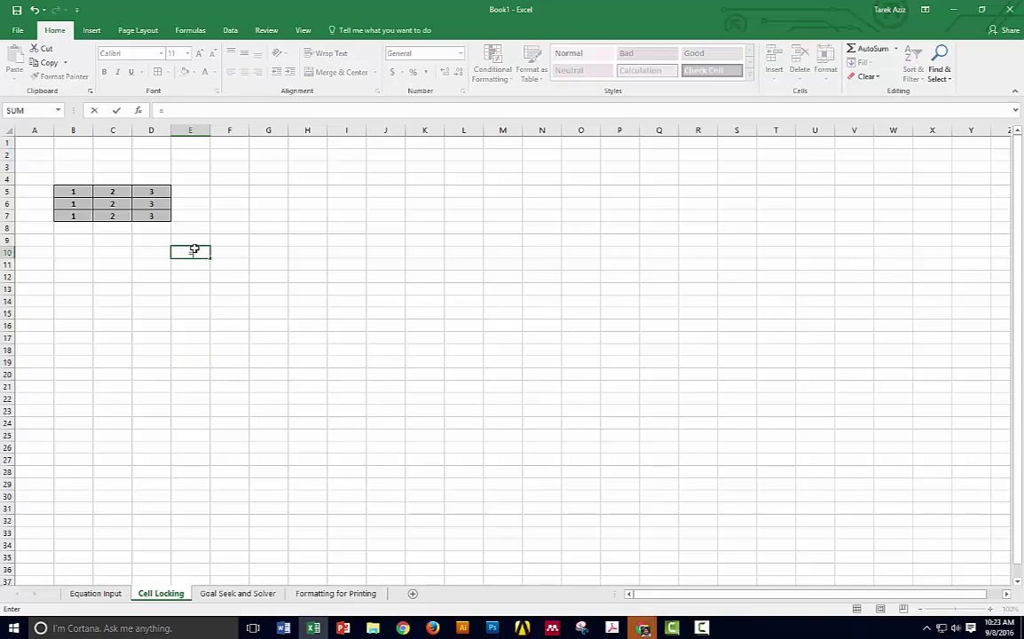
click(72, 191)
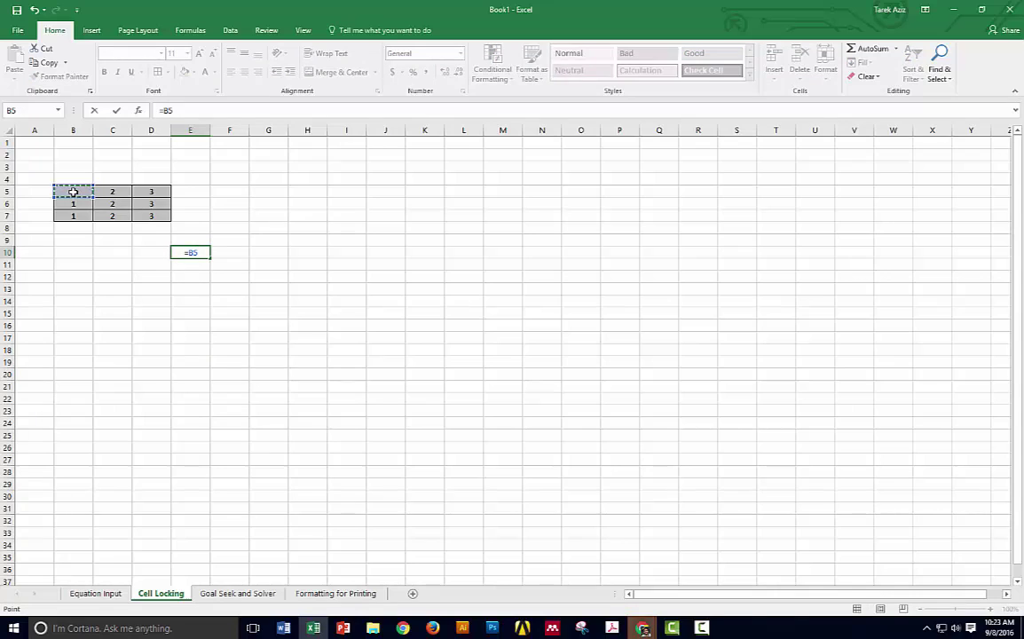
key(F4)
key(Return)
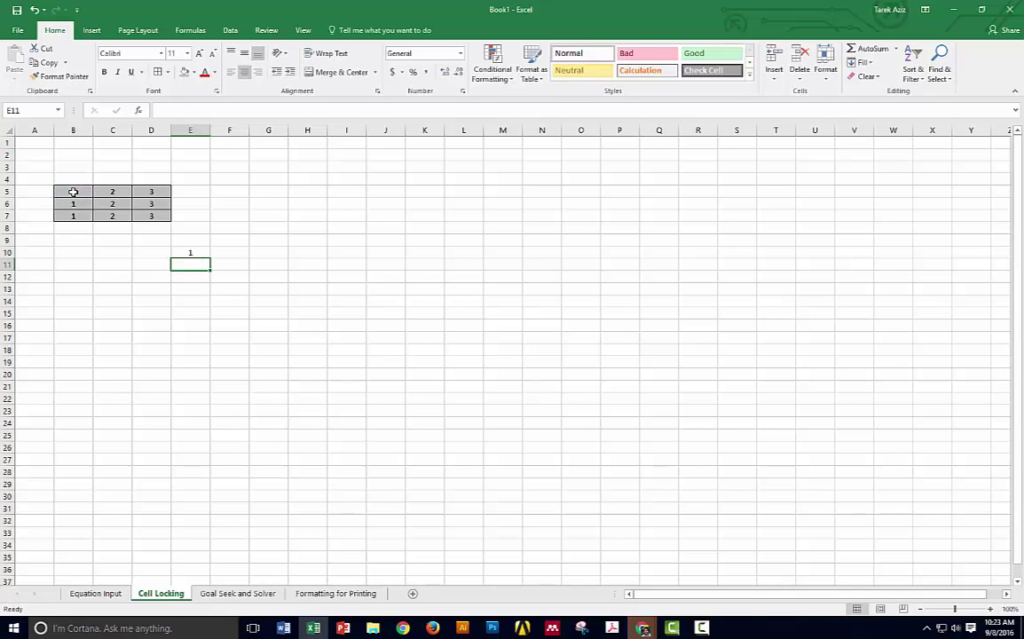
click(191, 253)
drag(210, 259, 292, 281)
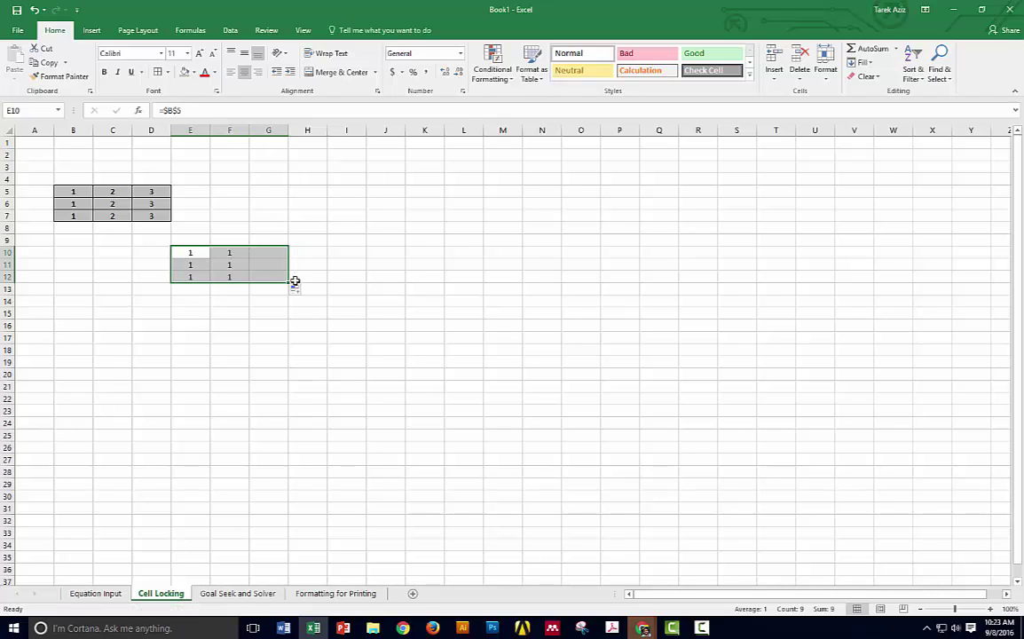
Compare the formulas in E10 and G12 to check which source cell each one references.
click(286, 347)
click(191, 255)
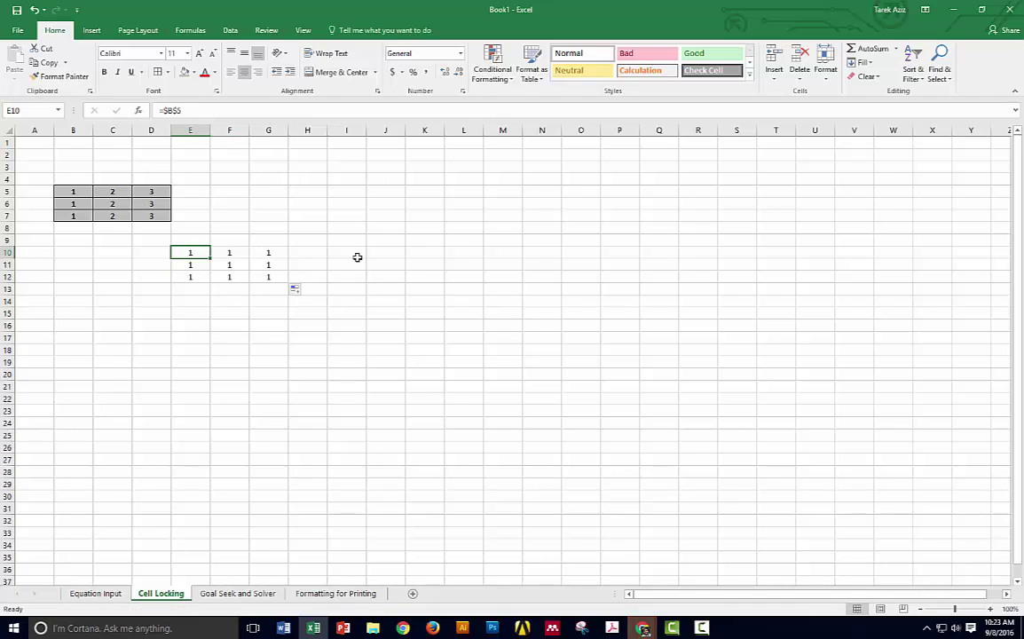
click(270, 277)
click(178, 110)
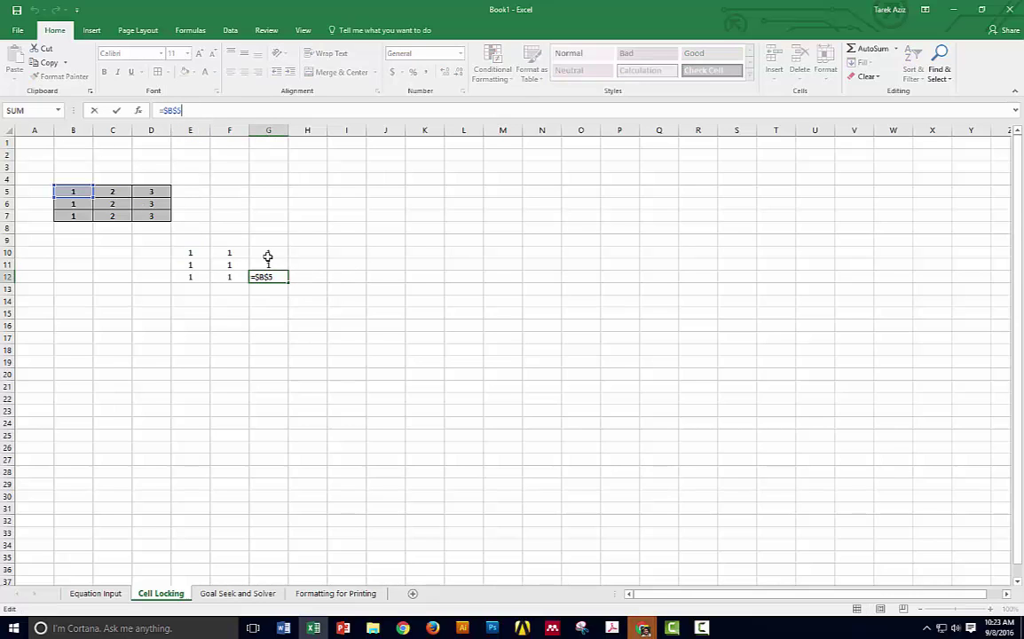
key(ctrl+Return)
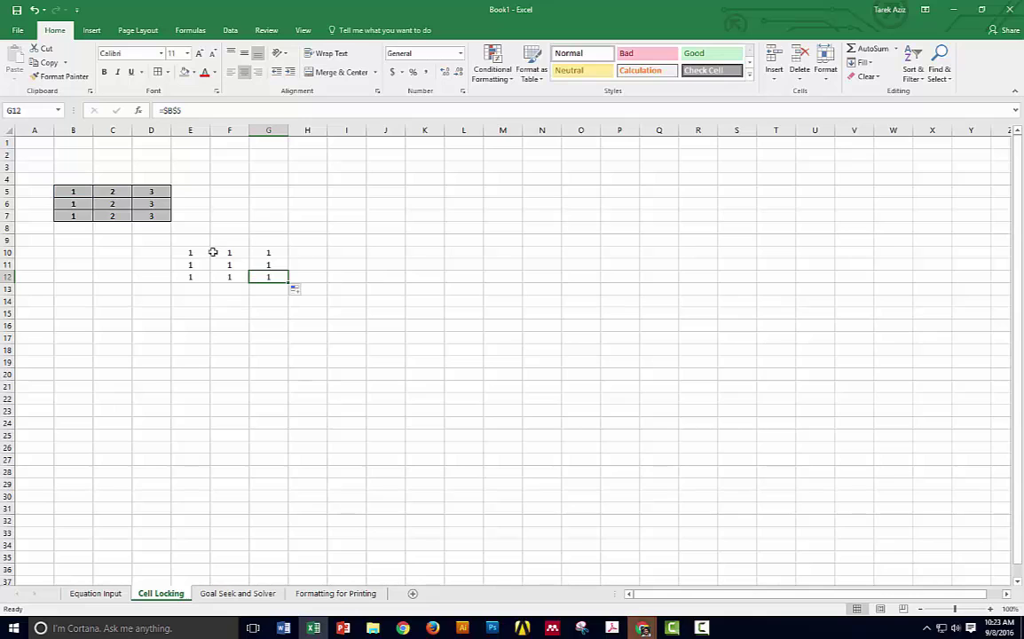
Clear the filled block E10:G12.
click(204, 256)
drag(202, 254, 267, 279)
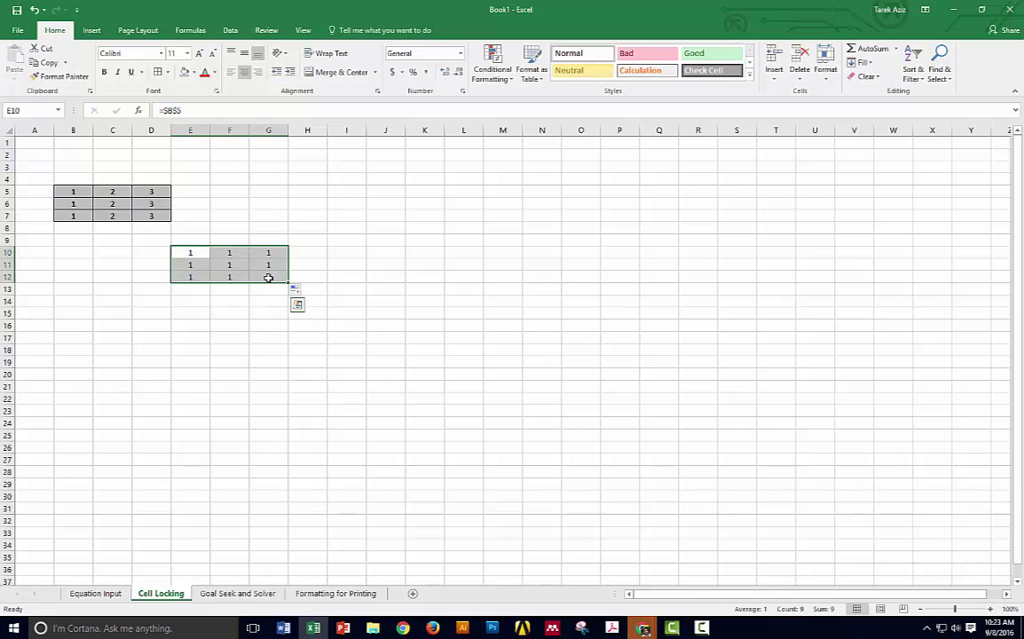
key(Delete)
Enter the row-locked reference =B$5 in E10 and fill it across E10:G12.
click(186, 254)
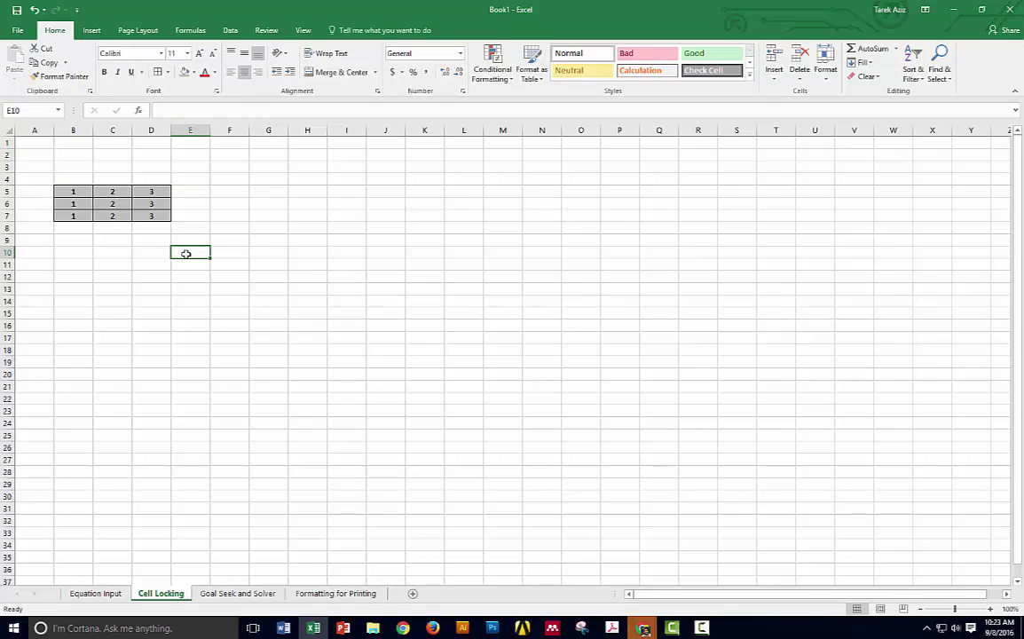
text(=)
click(74, 191)
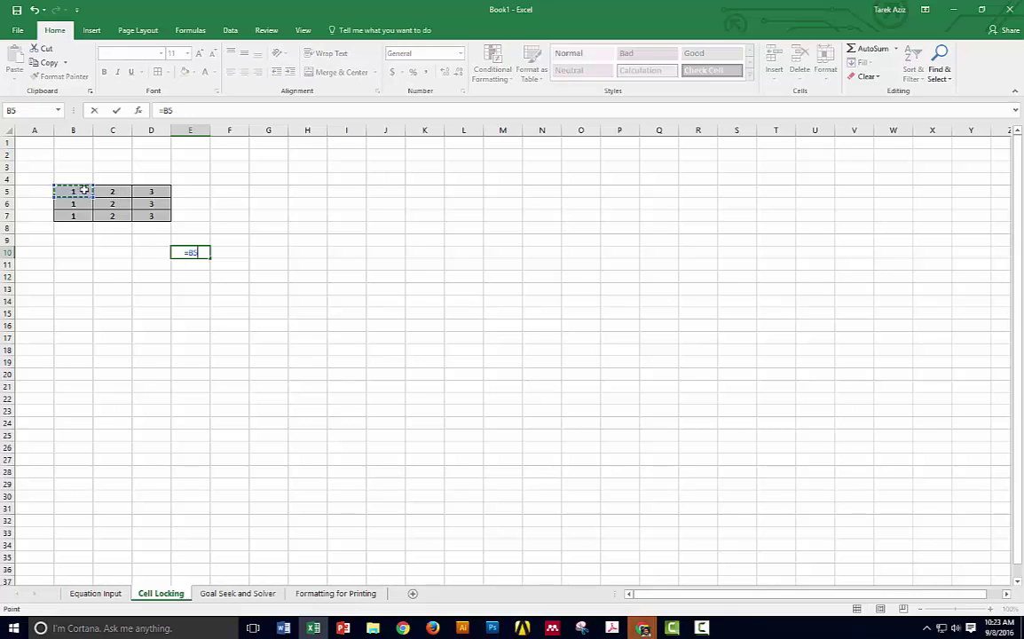
click(171, 111)
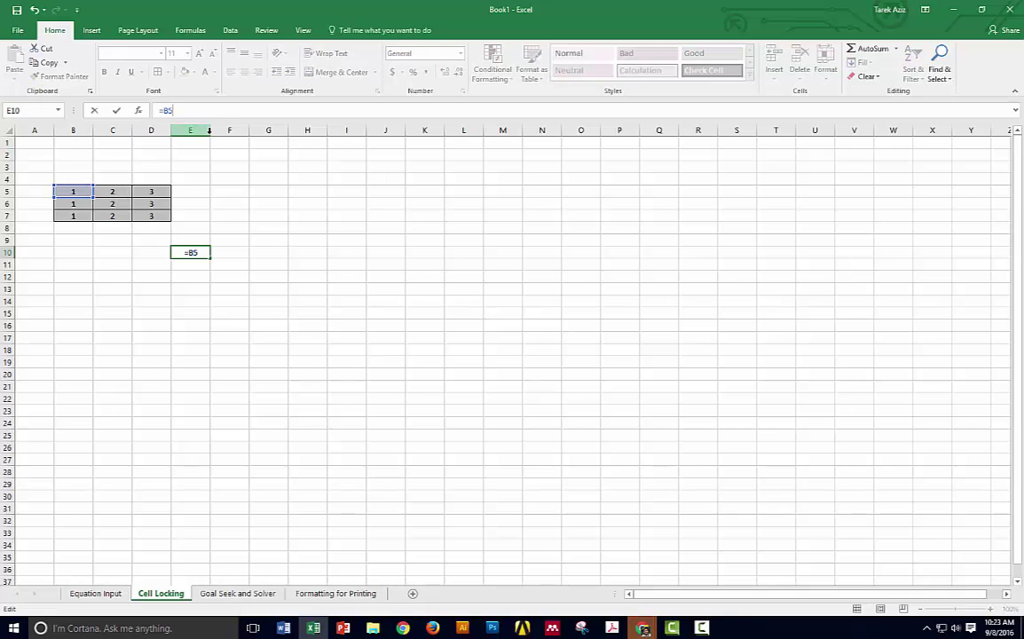
key(F4)
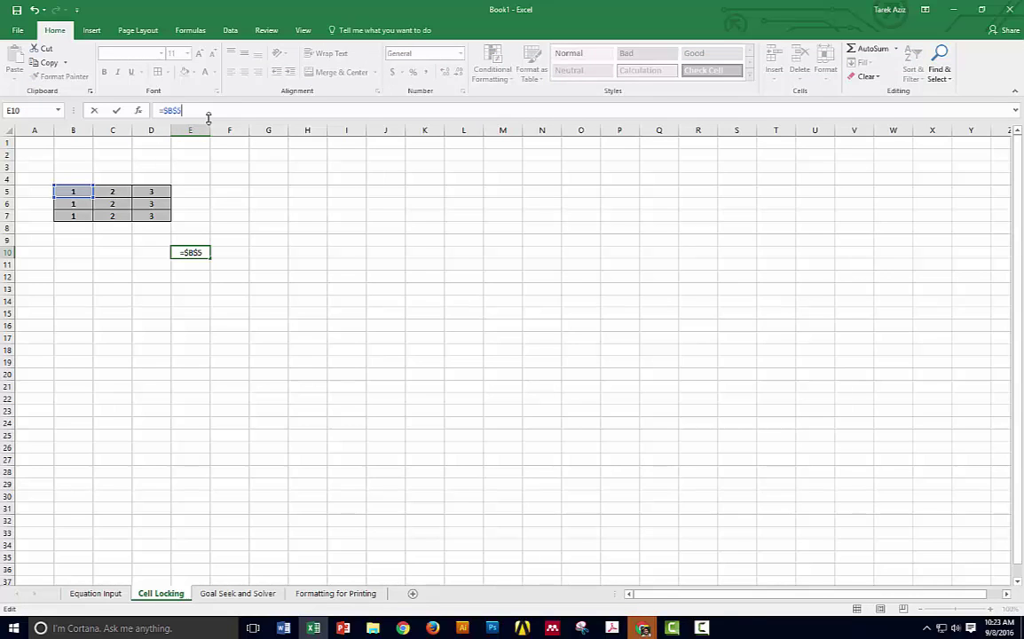
key(F4)
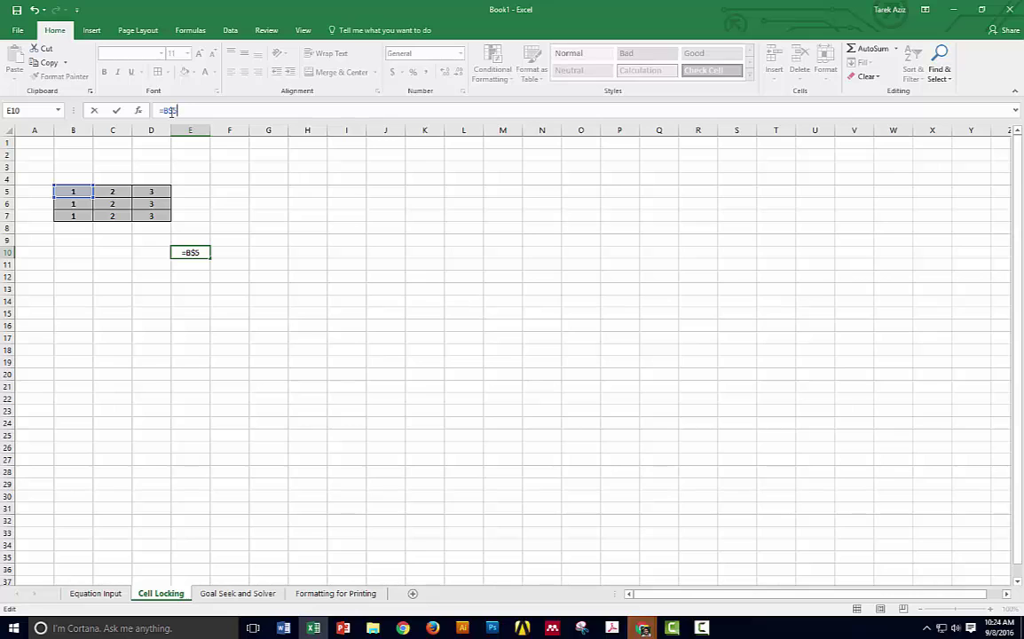
key(Return)
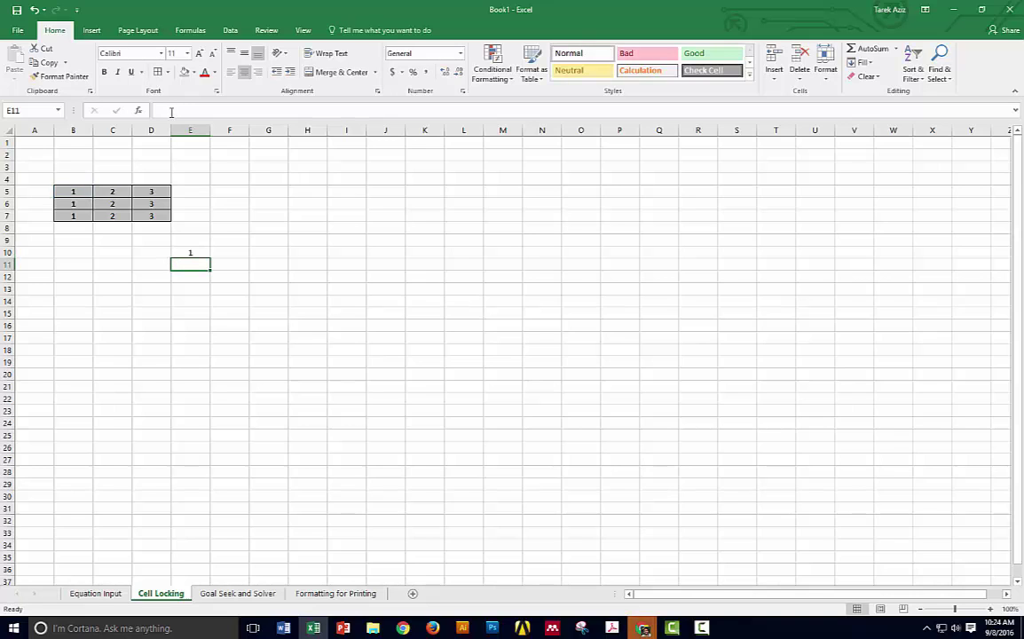
click(208, 256)
drag(211, 257, 205, 283)
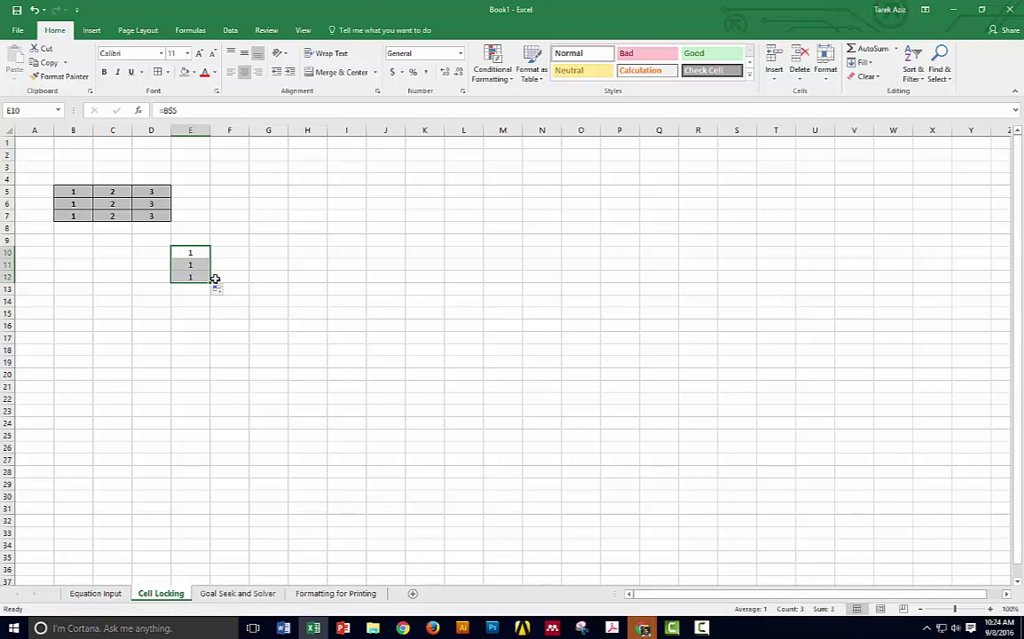
drag(210, 283, 274, 286)
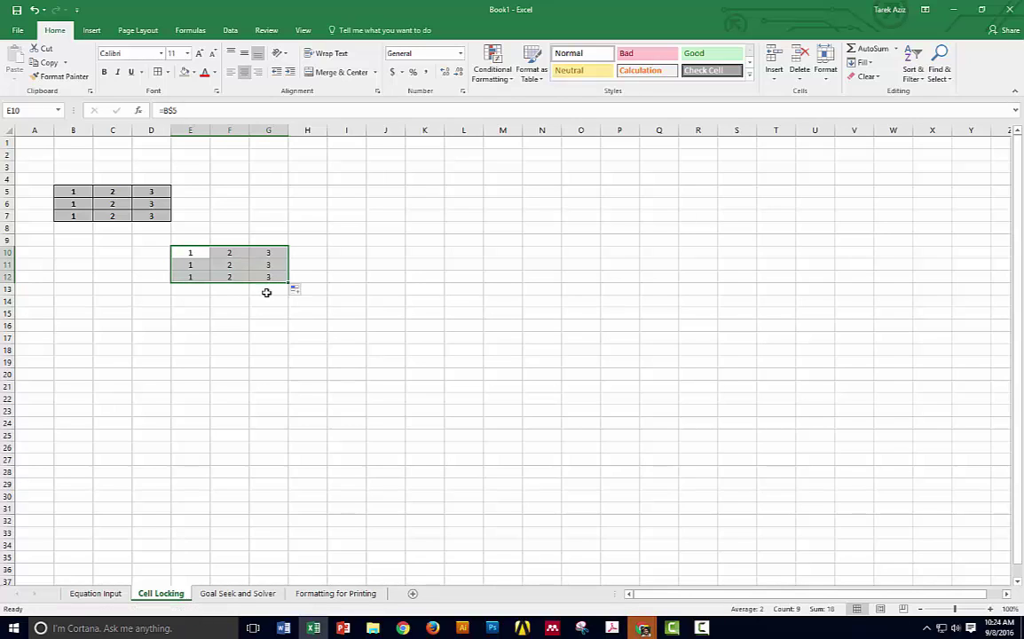
Compare the formulas in F10 and E10 to see which part of the reference shifts between columns.
click(229, 254)
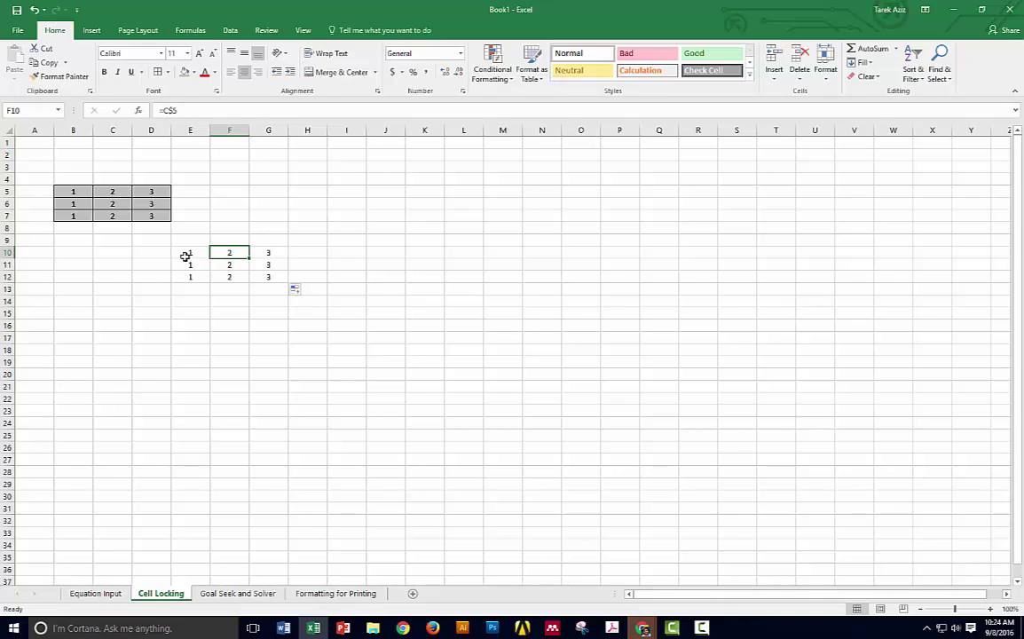
click(186, 256)
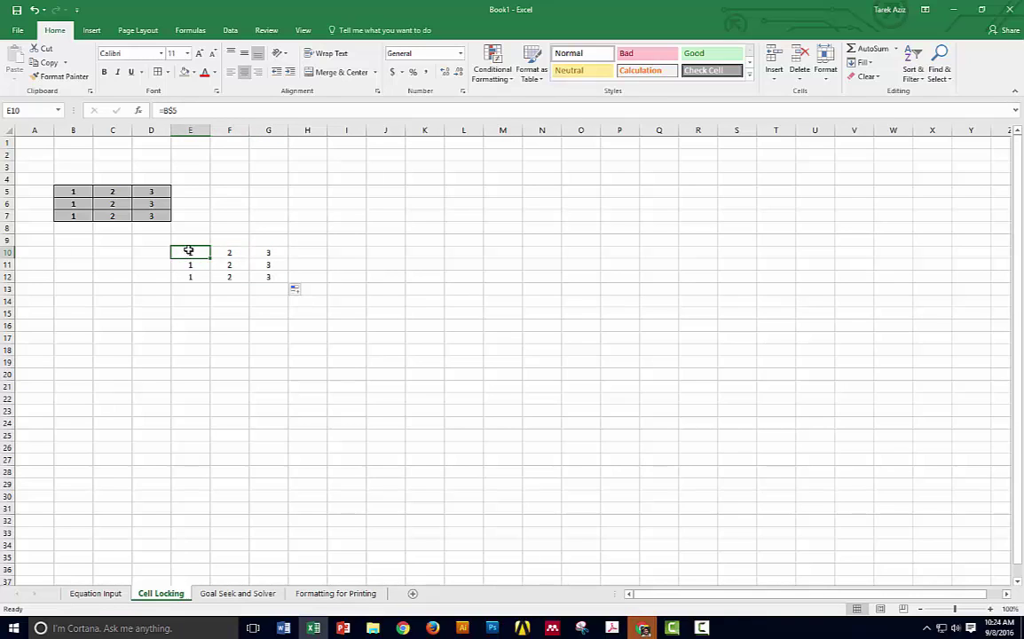
click(172, 110)
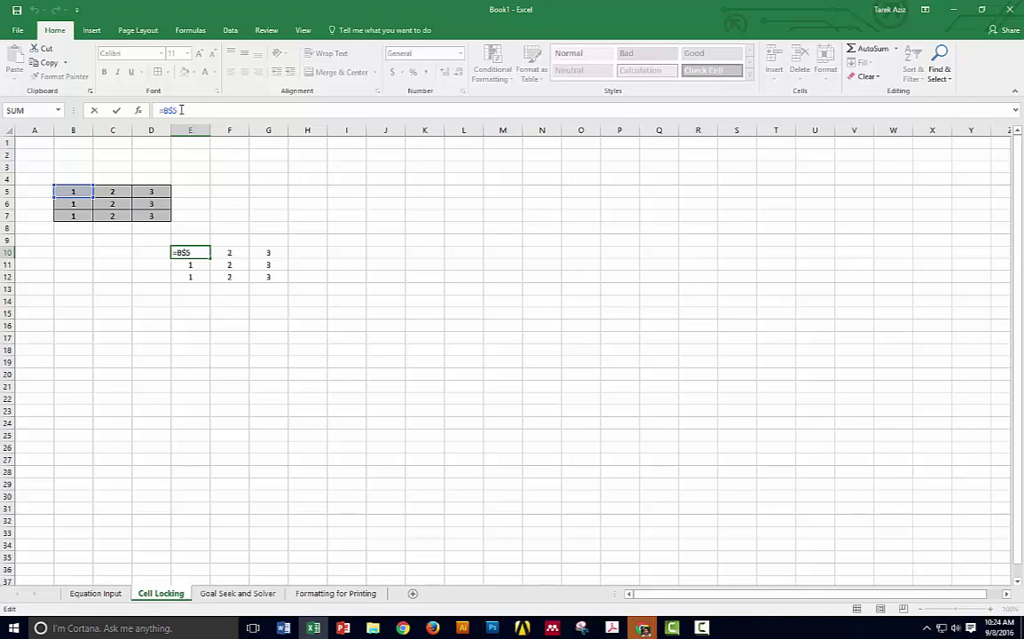
key(Escape)
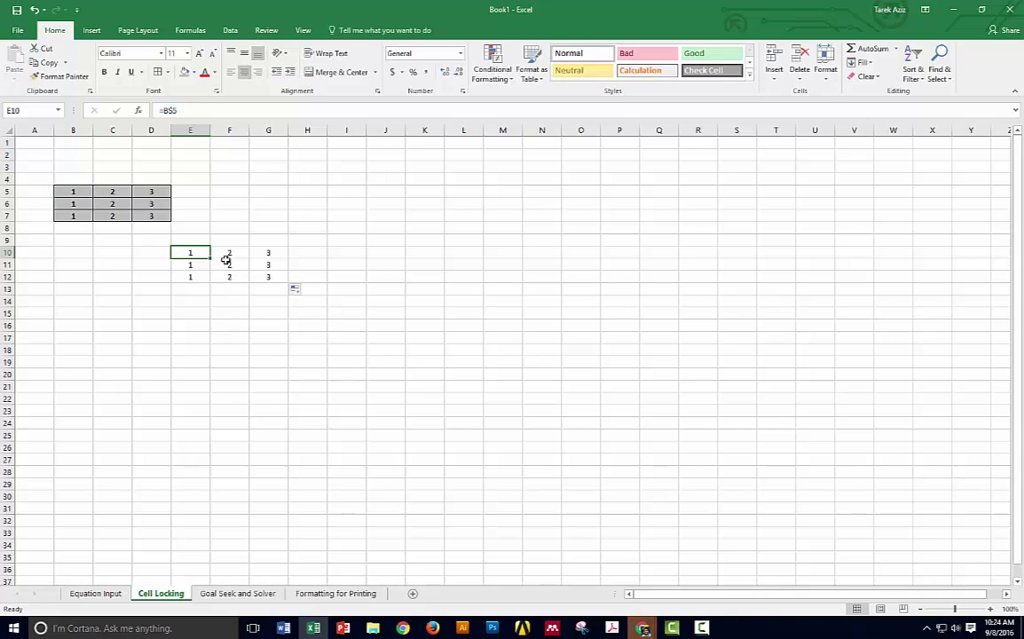
Clear F10:G12 and E11:E12, keeping only the formula in E10.
drag(226, 257, 265, 270)
key(Delete)
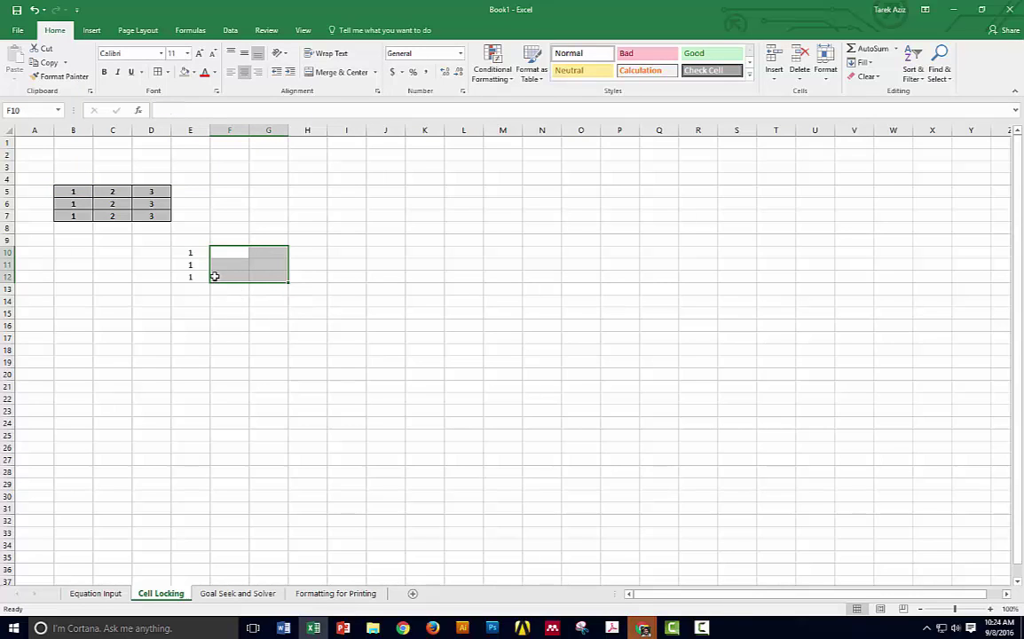
drag(195, 263, 194, 276)
key(Delete)
Change the reference in E10 to the column-locked =$B5 and fill it across E10:G12.
click(194, 254)
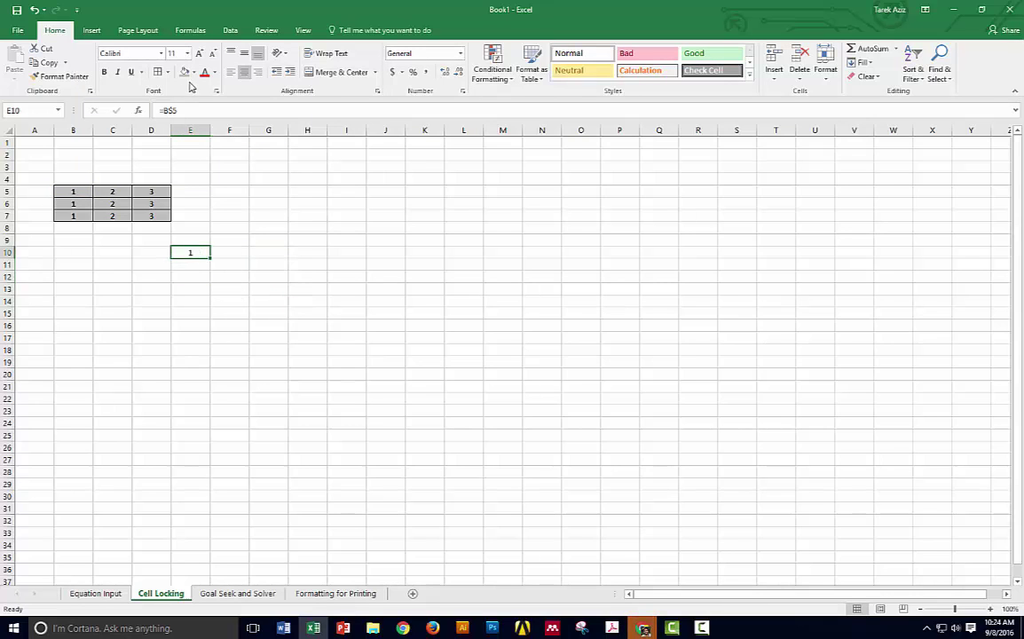
click(167, 110)
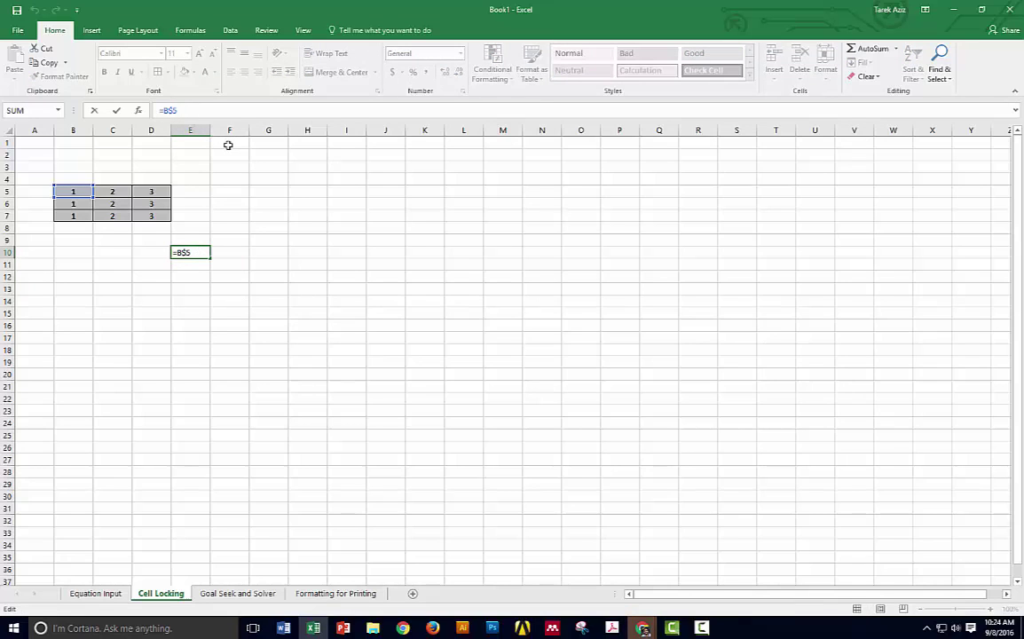
key(F4)
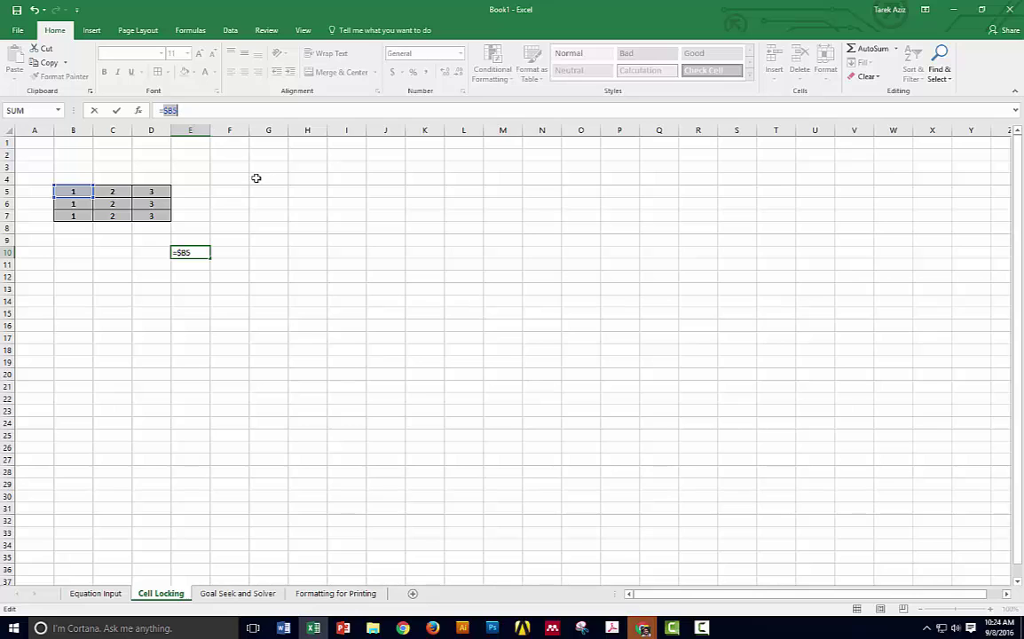
key(ctrl+Return)
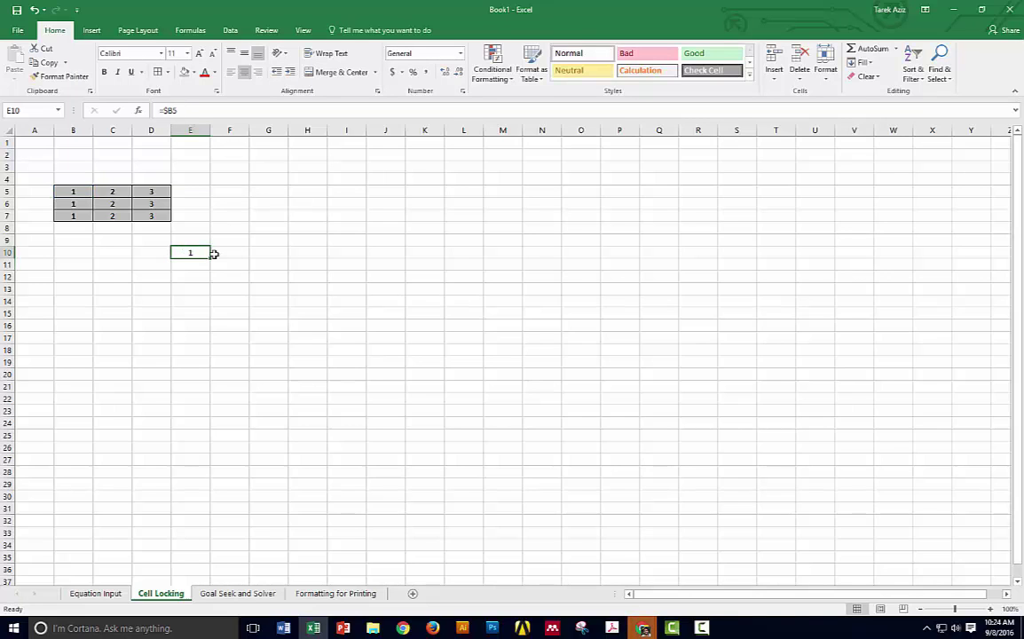
drag(210, 256, 297, 285)
Check the formulas in E10 and E11, and set the source cells B6 to 5 and B7 to 6.
click(201, 255)
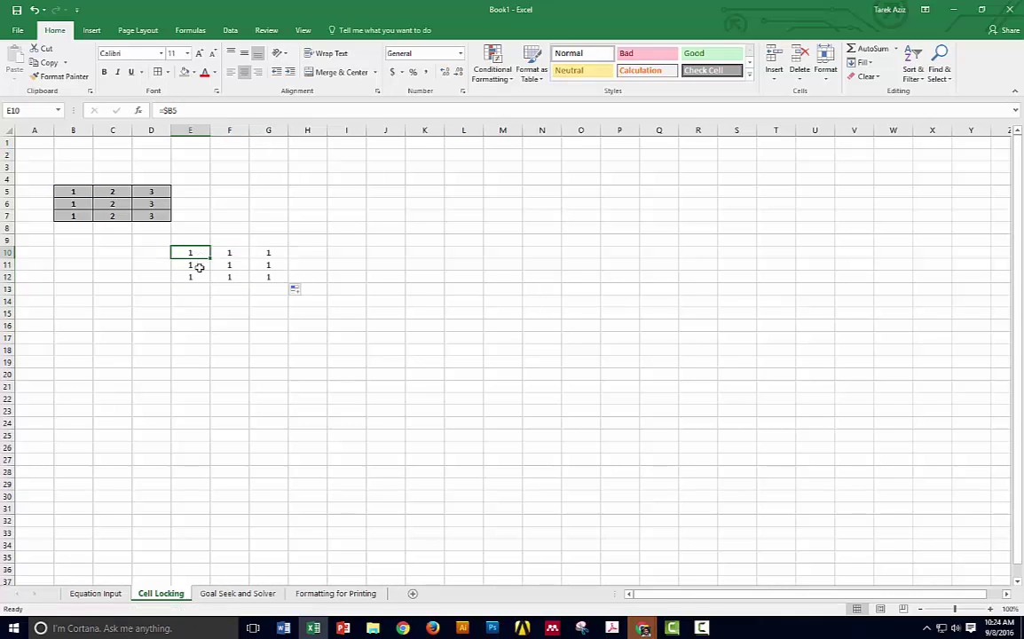
click(200, 266)
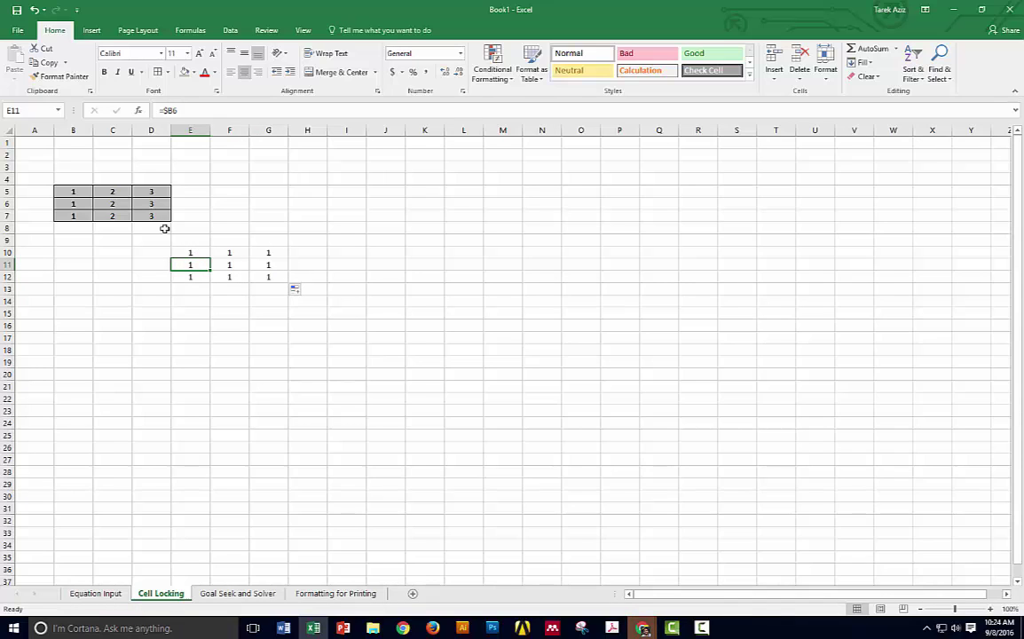
click(73, 204)
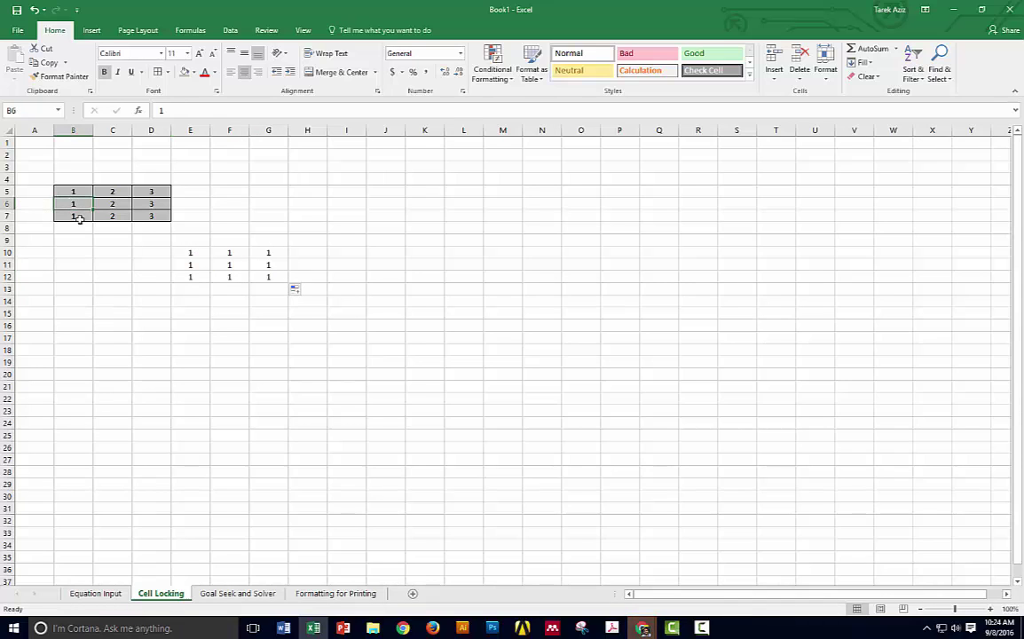
text(5)
key(Return)
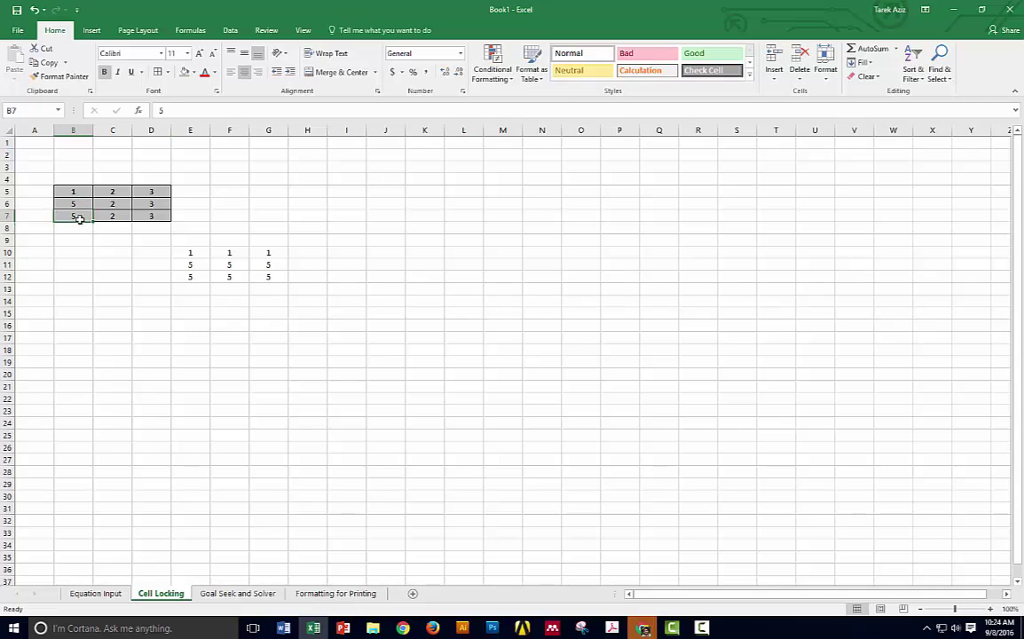
key(Return)
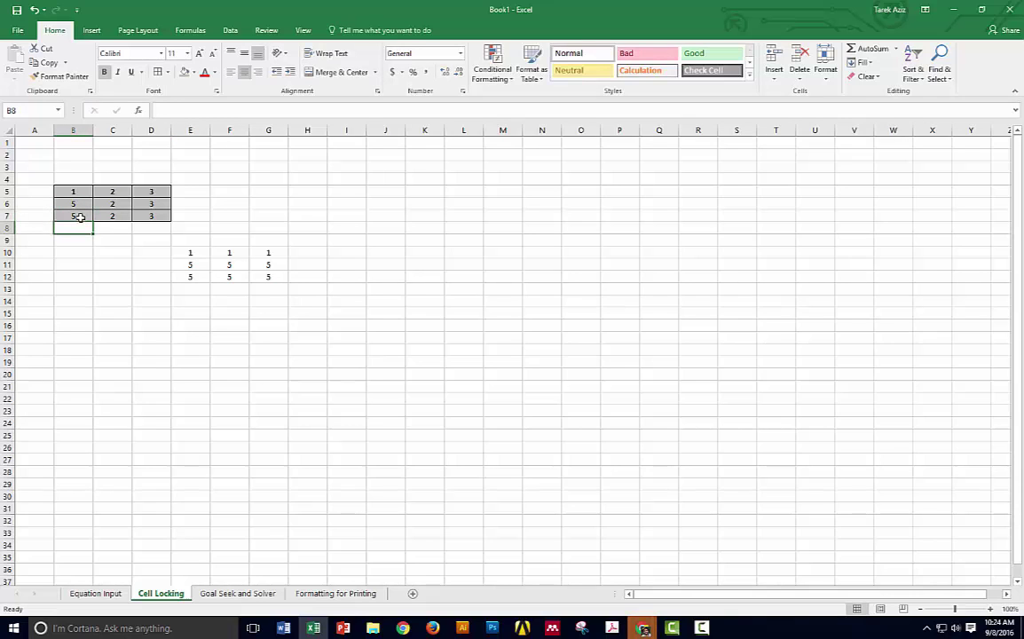
click(80, 216)
text(6)
key(Return)
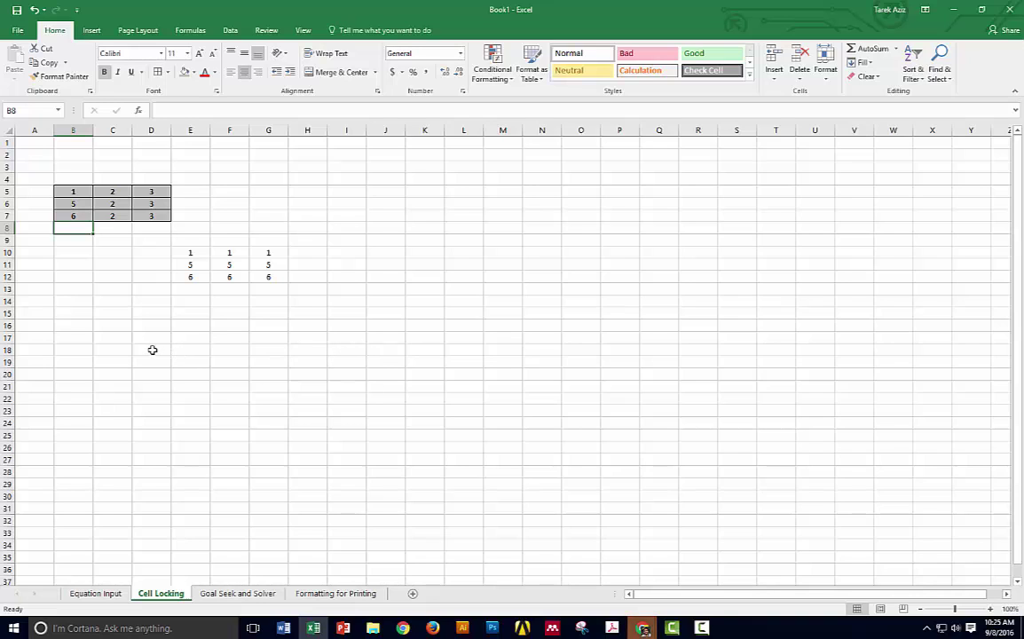
click(110, 323)
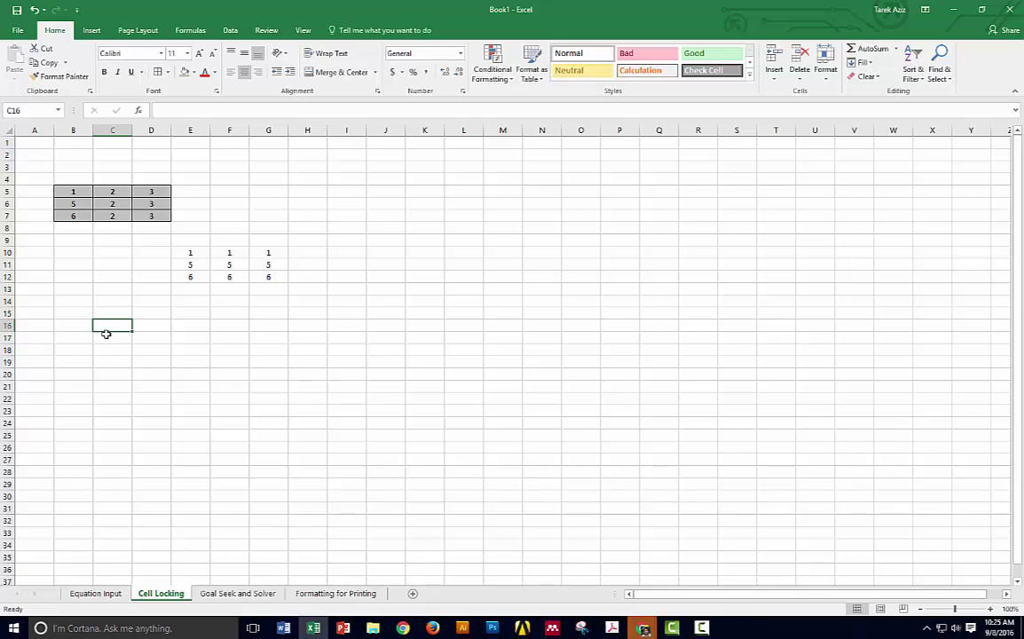
Cycle the B7 reference in E12 through the relative, absolute and mixed locking types, and discard the edit.
click(190, 277)
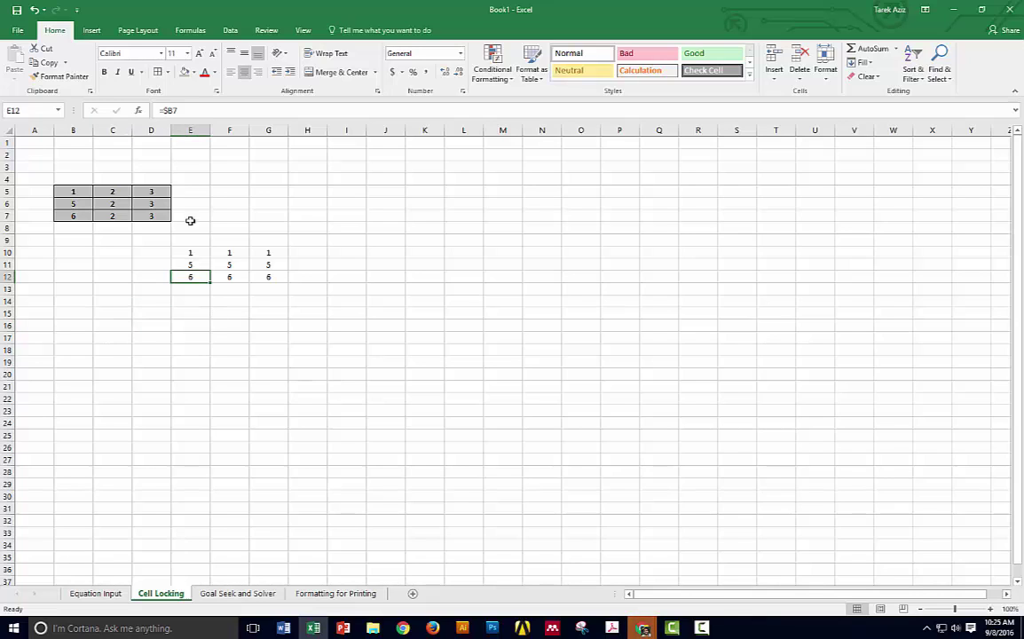
click(175, 110)
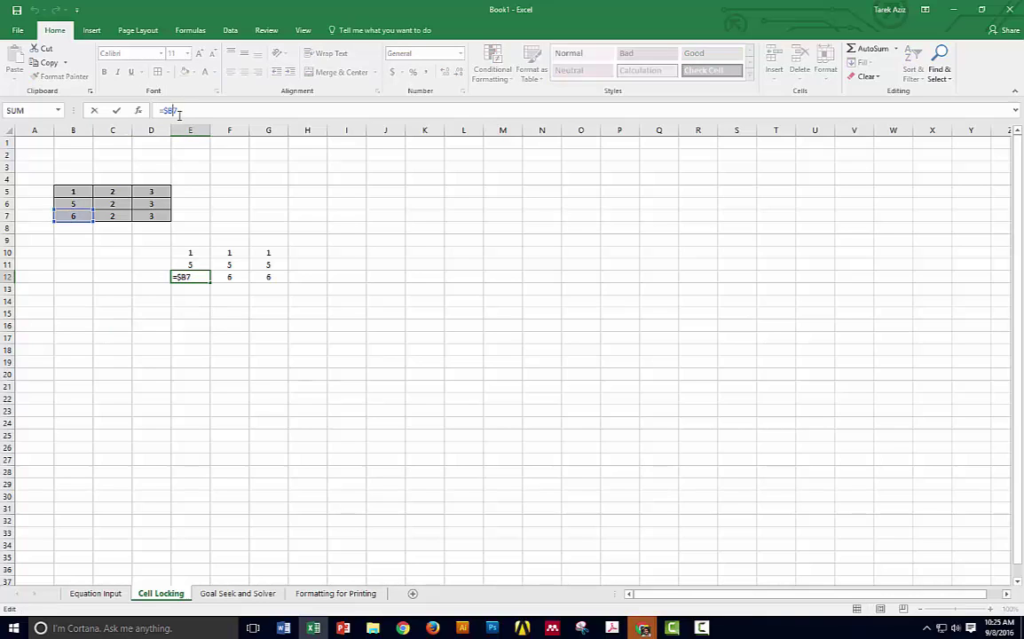
key(F4)
key(F4)
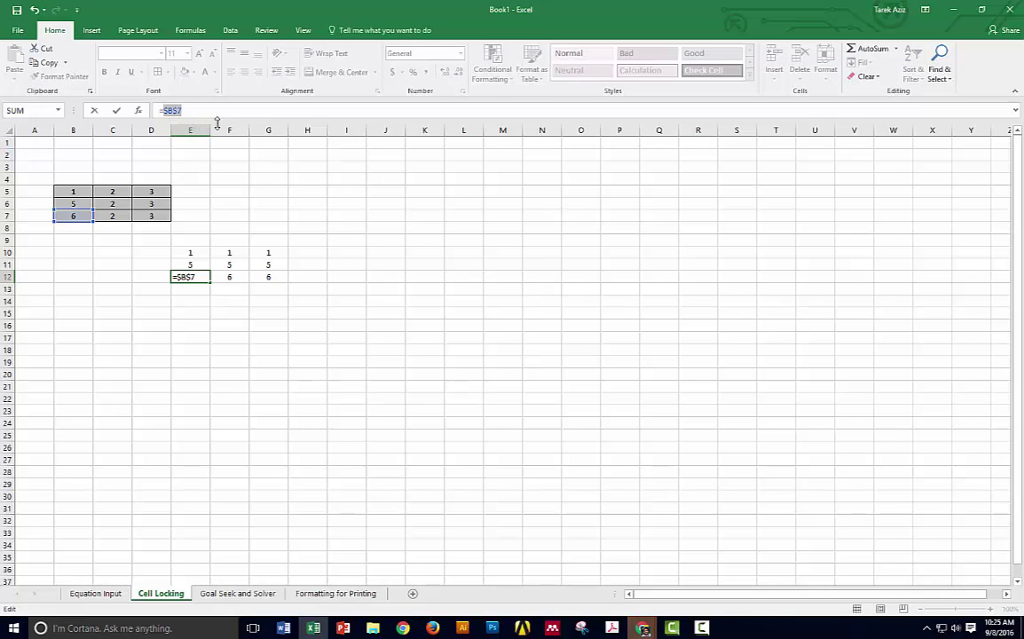
key(F4)
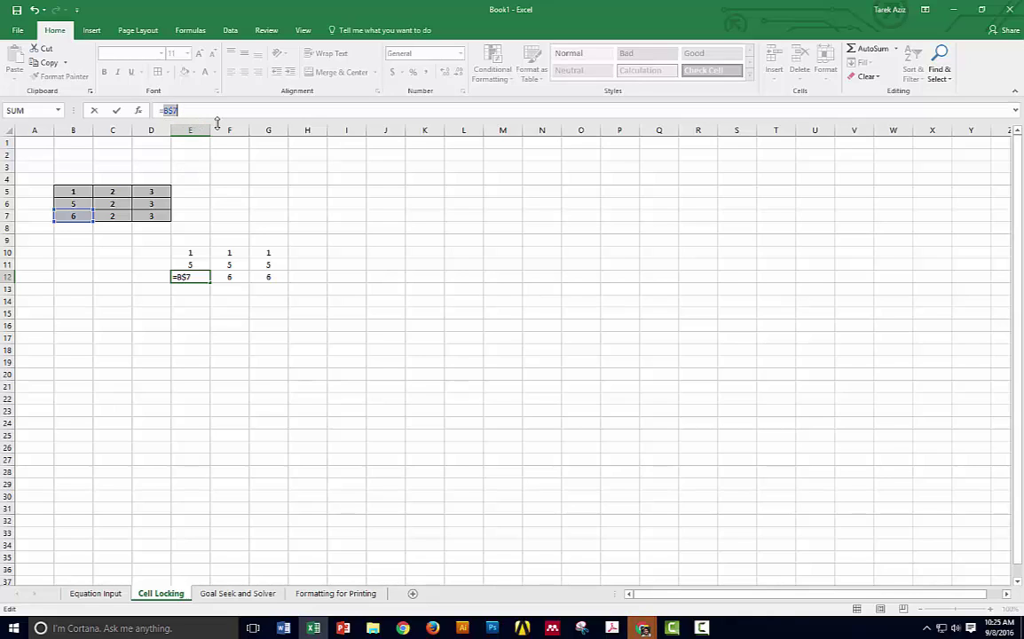
key(F4)
key(Escape)
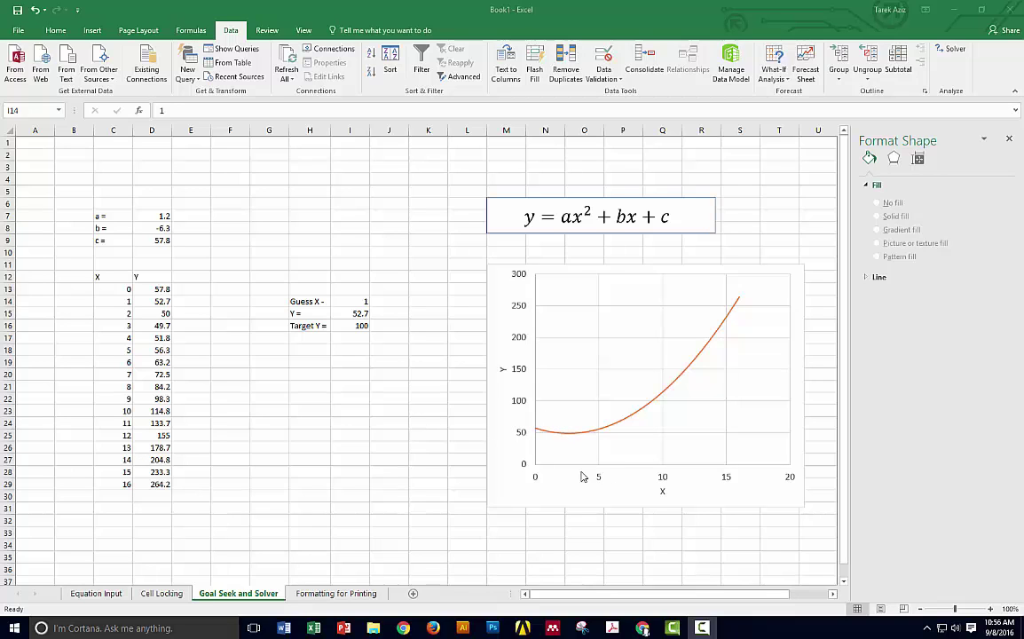
On the Goal Seek and Solver sheet, correct the label in H14 to "Guess X =".
click(399, 355)
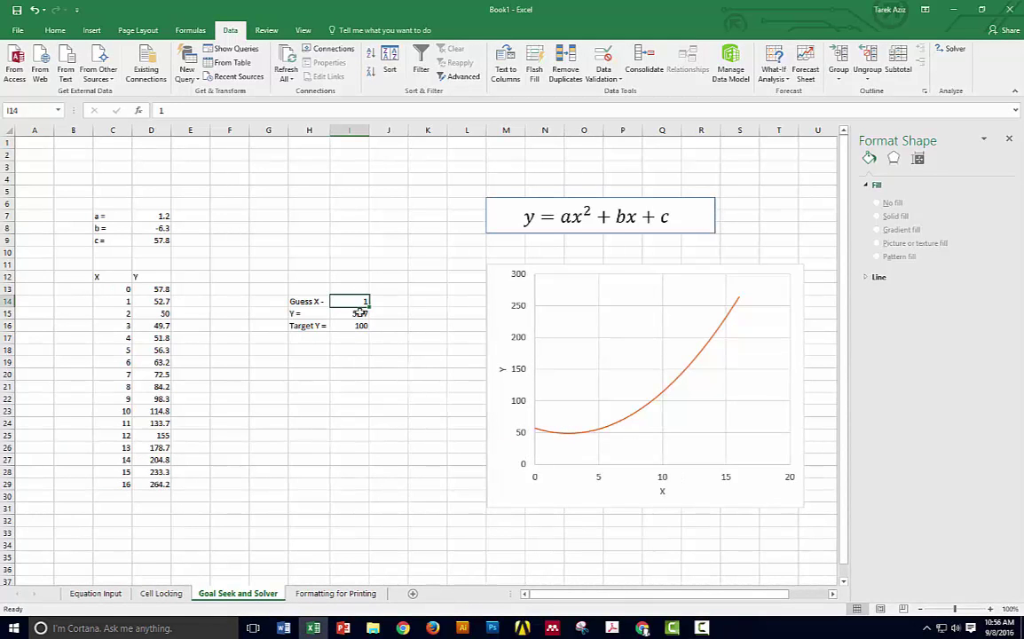
click(418, 315)
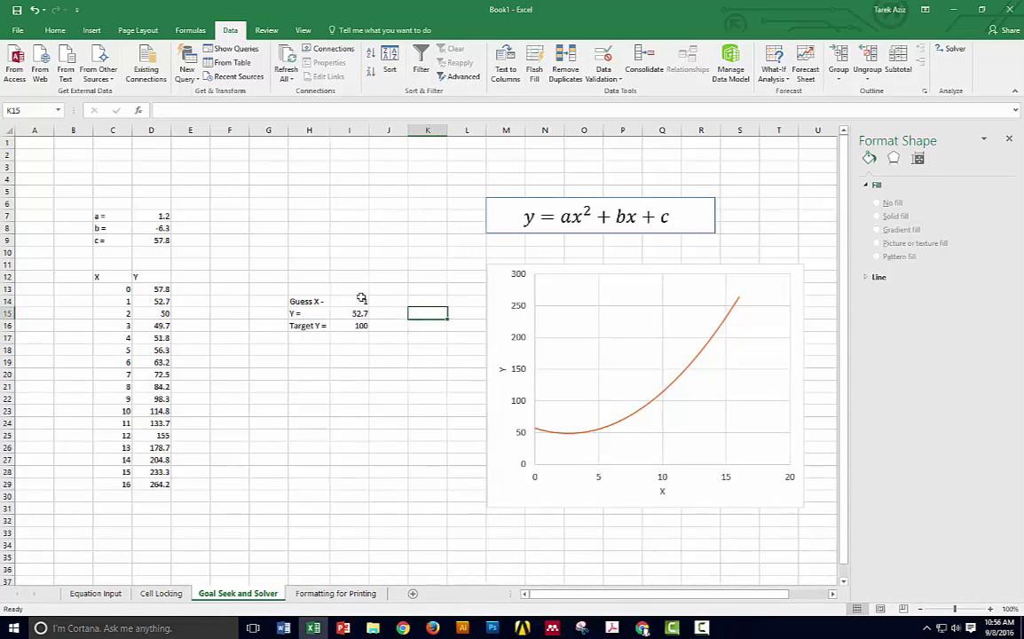
click(355, 298)
click(326, 300)
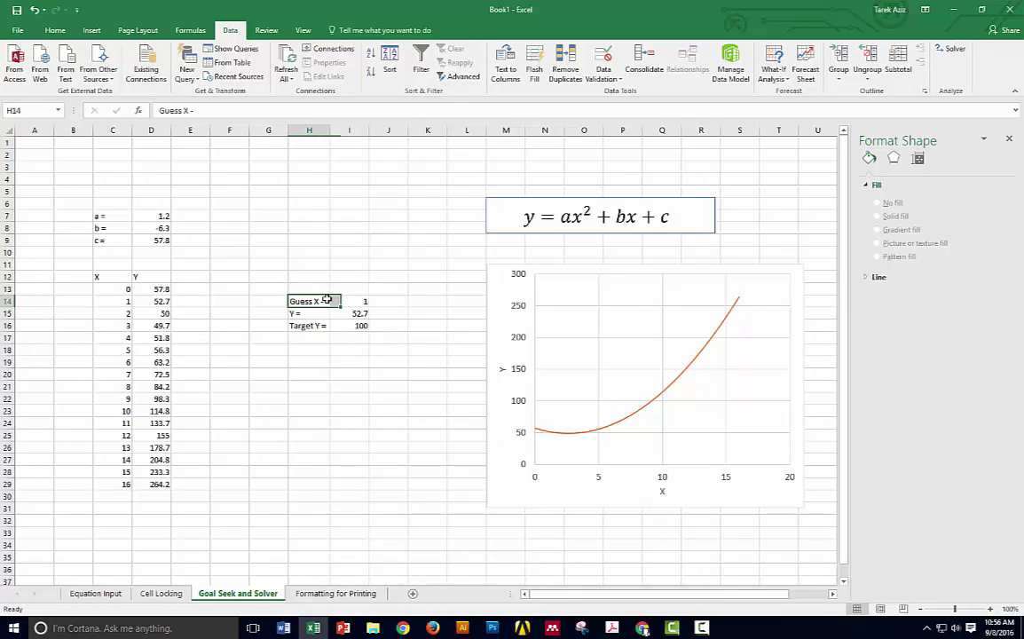
double_click(324, 300)
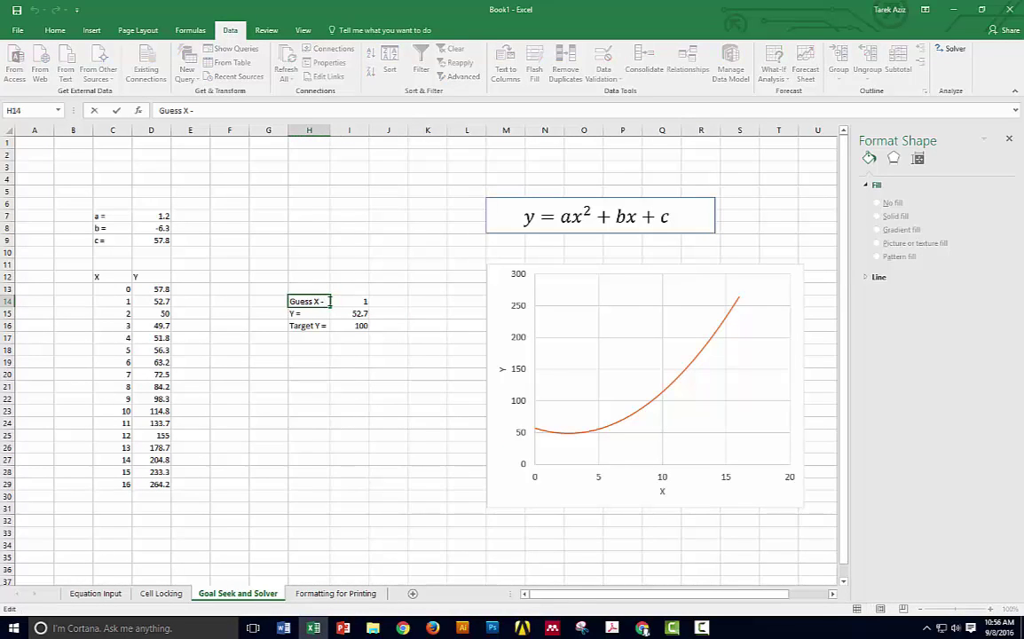
click(389, 334)
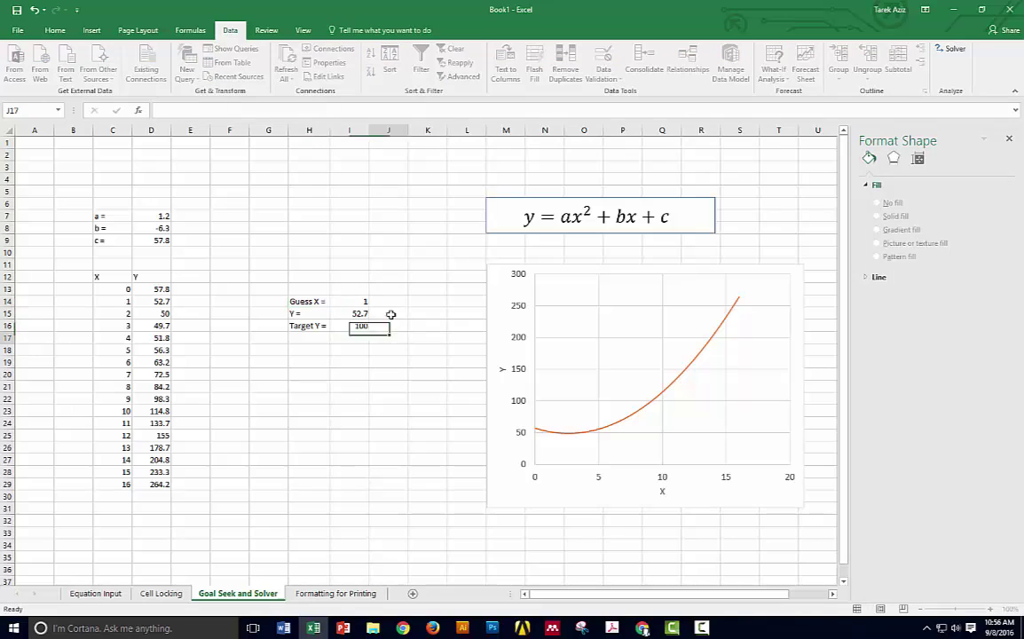
Inspect the X guess in I14, the quadratic formula in I15 and the target value in I16.
click(365, 302)
click(359, 314)
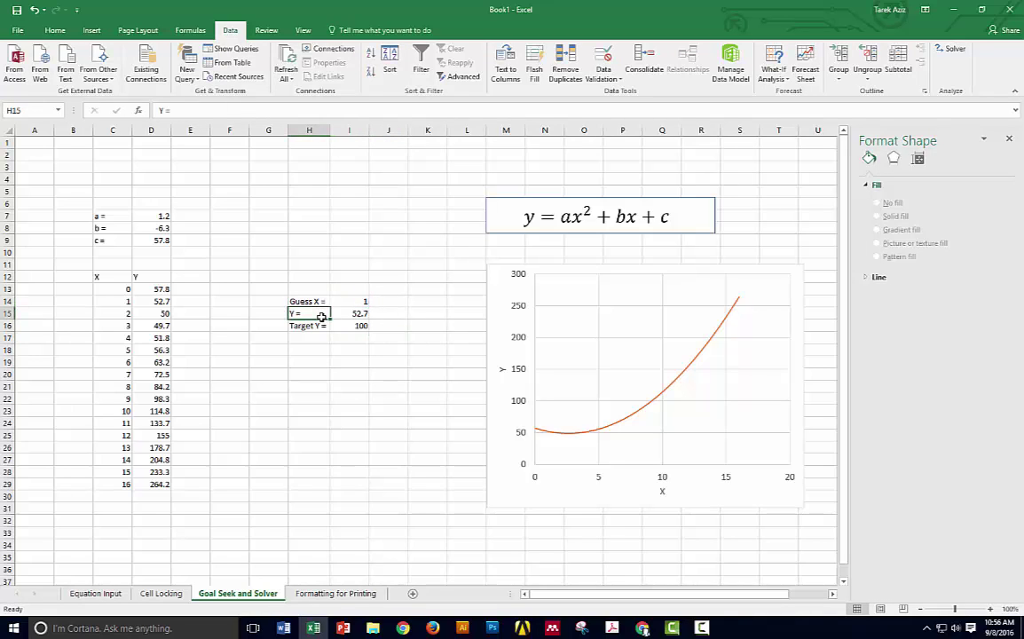
key(F2)
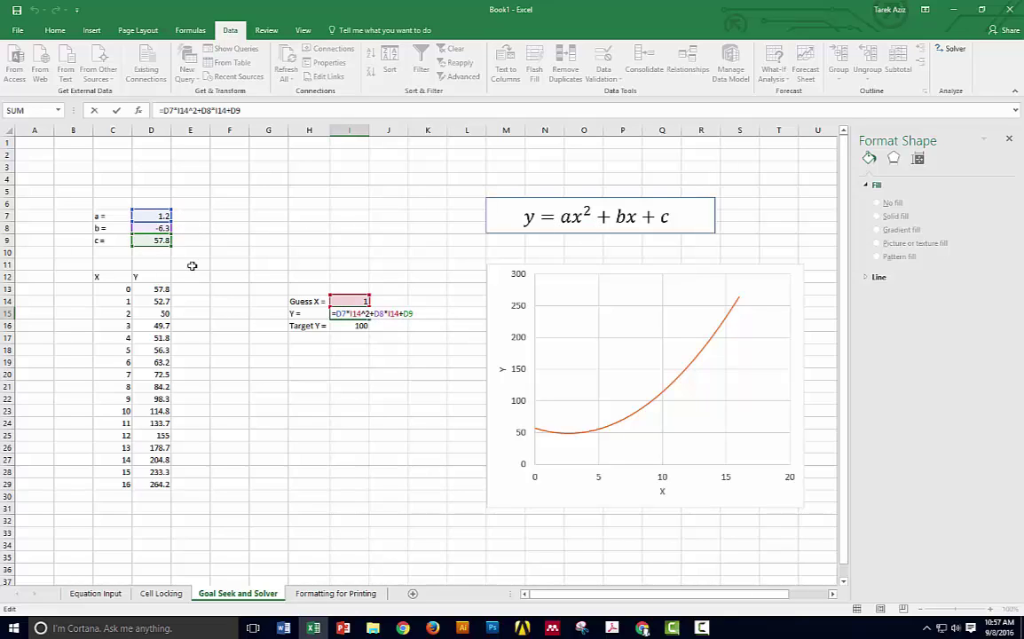
click(358, 326)
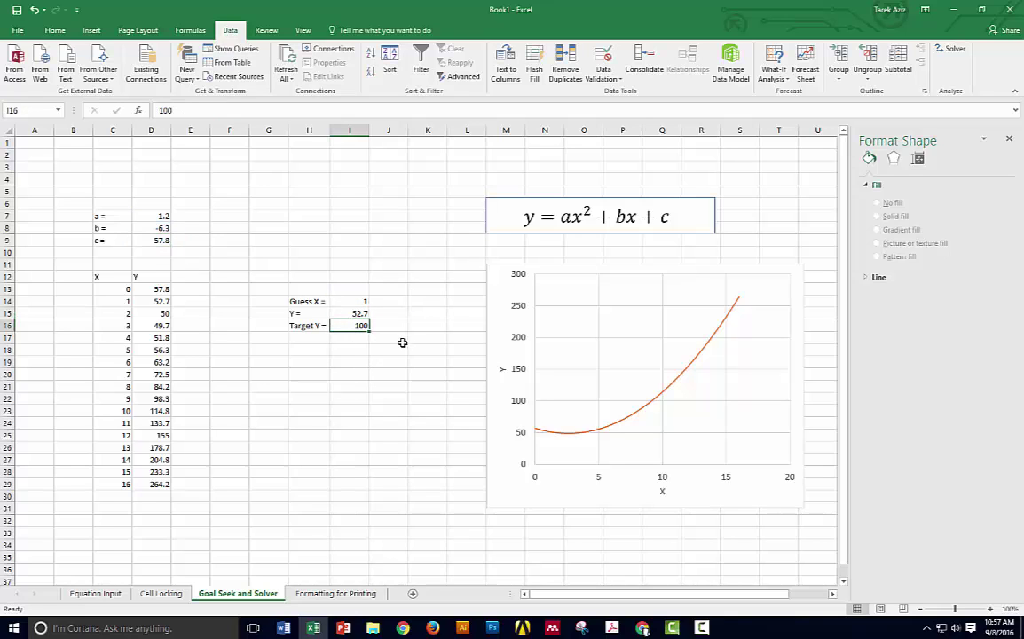
Try the X guesses 2, 3, 4 and 6 one after another in I14.
click(365, 301)
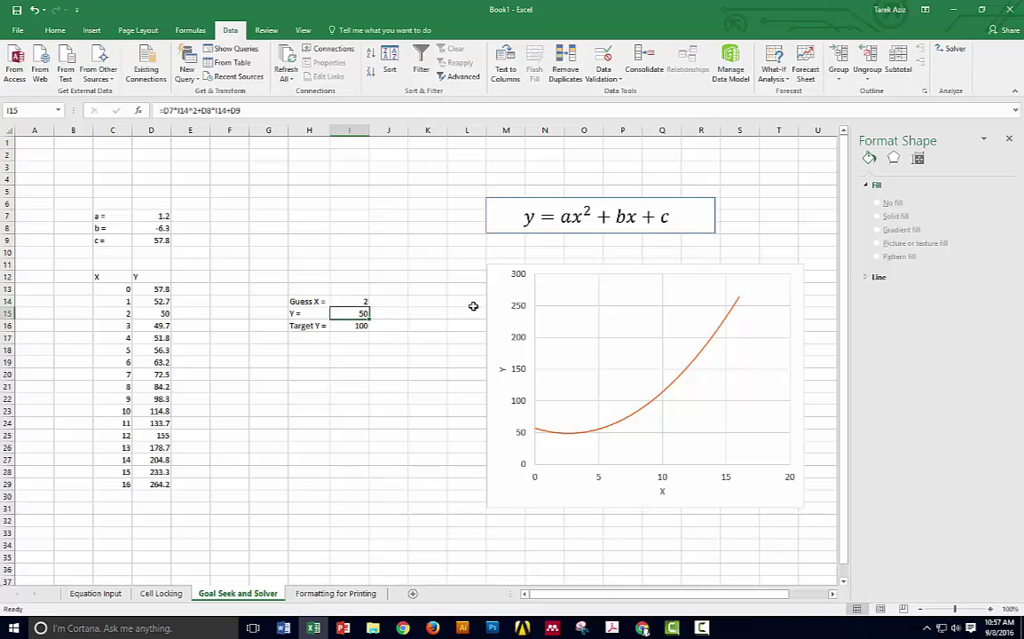
key(Up)
text(3)
key(Return)
key(Up)
text(4)
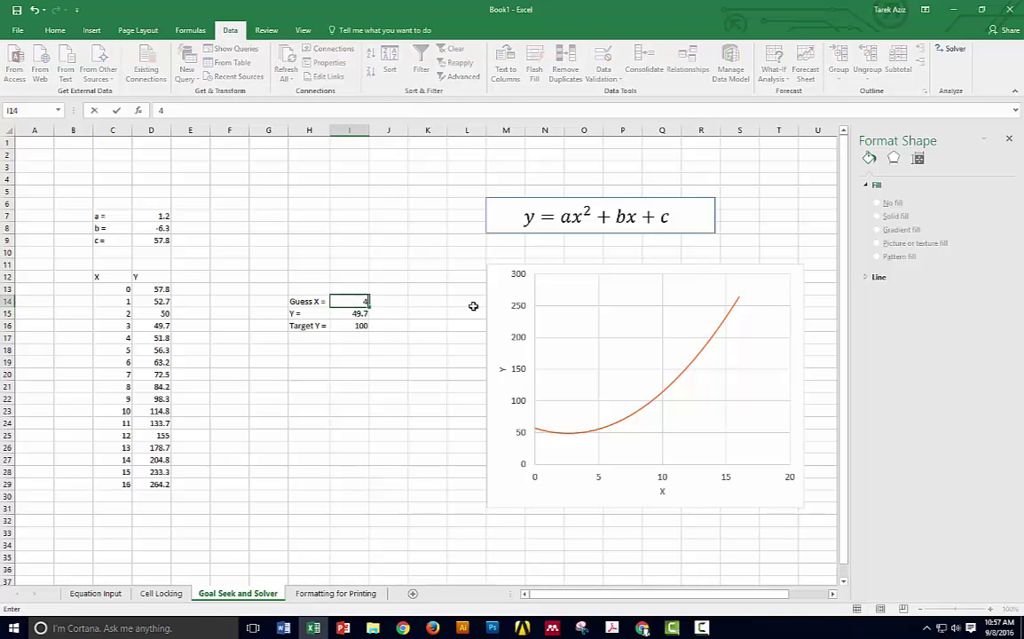
key(Return)
key(Up)
text(6)
key(Return)
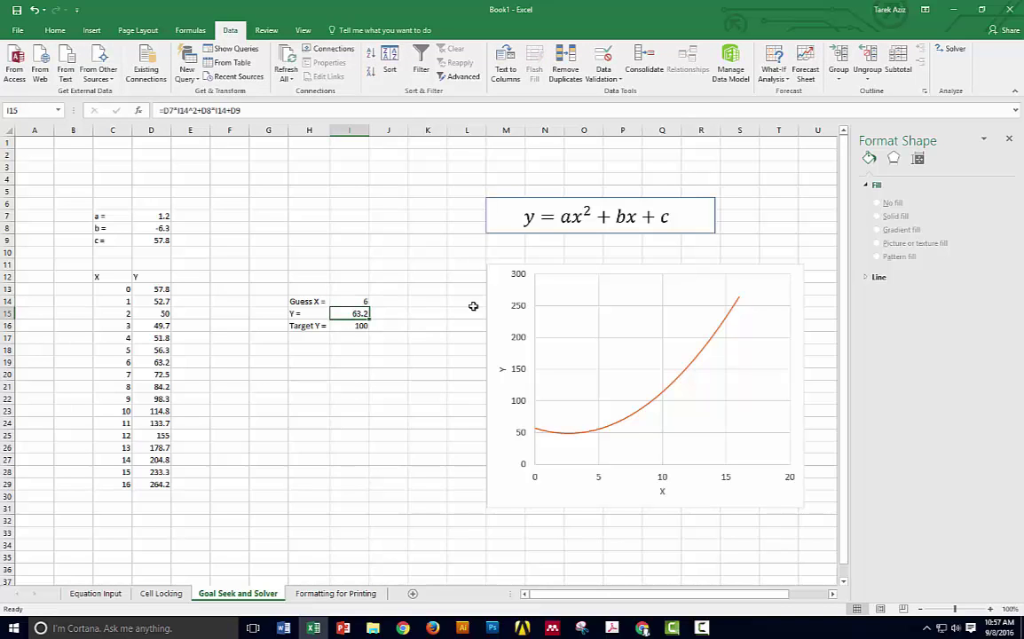
key(Up)
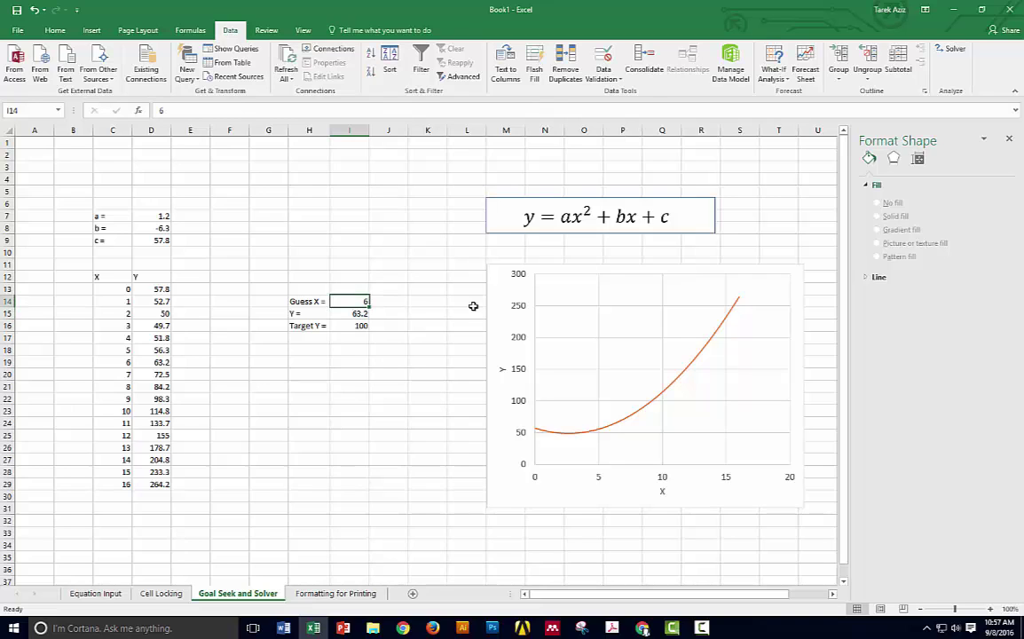
Change the X guess in I14 to 1 and undo that change.
text(1)
key(Return)
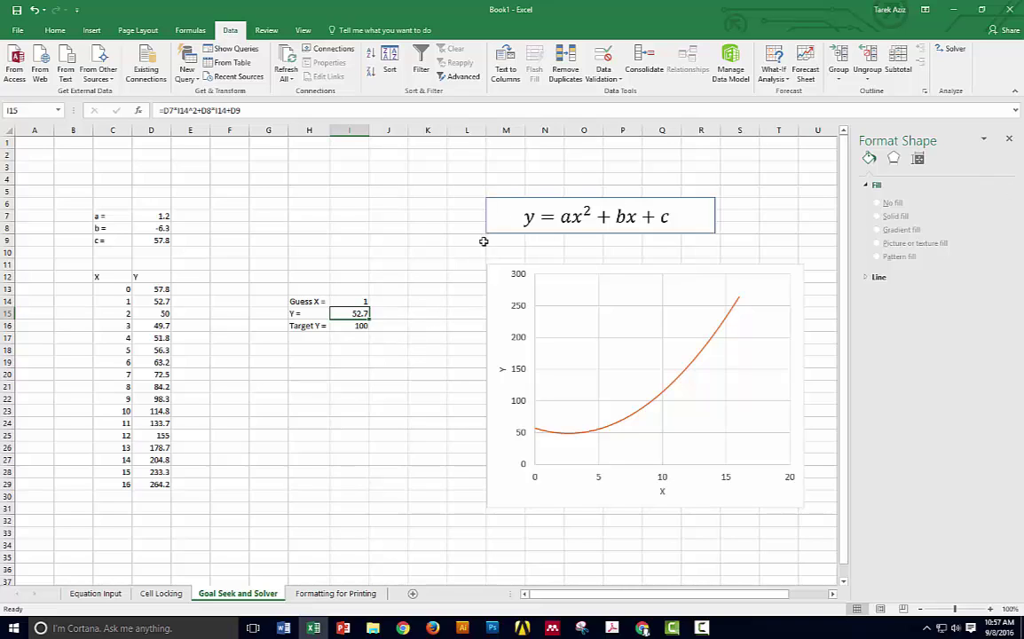
click(354, 298)
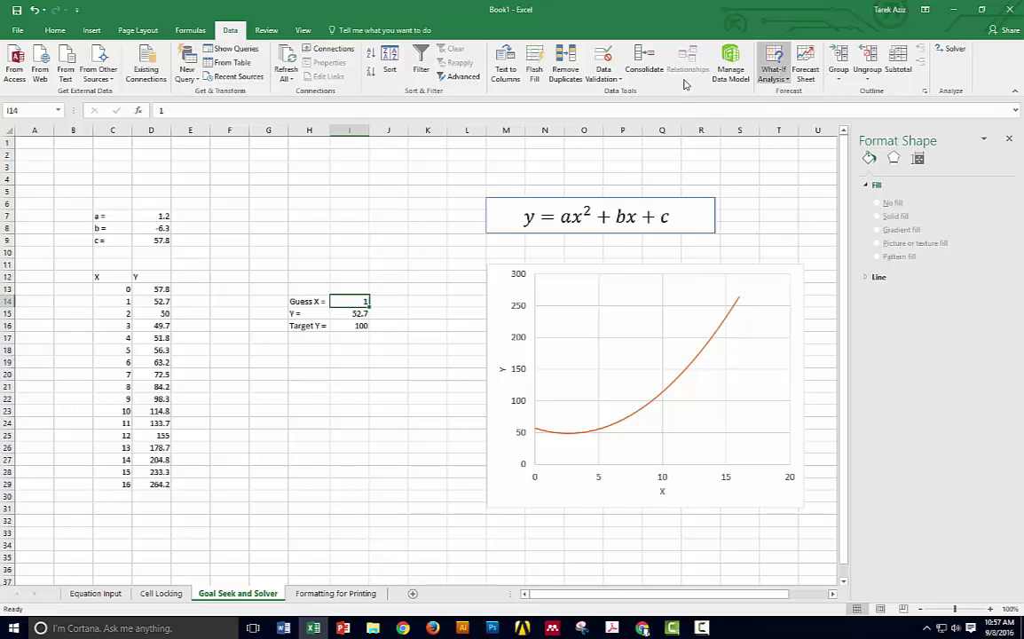
click(33, 10)
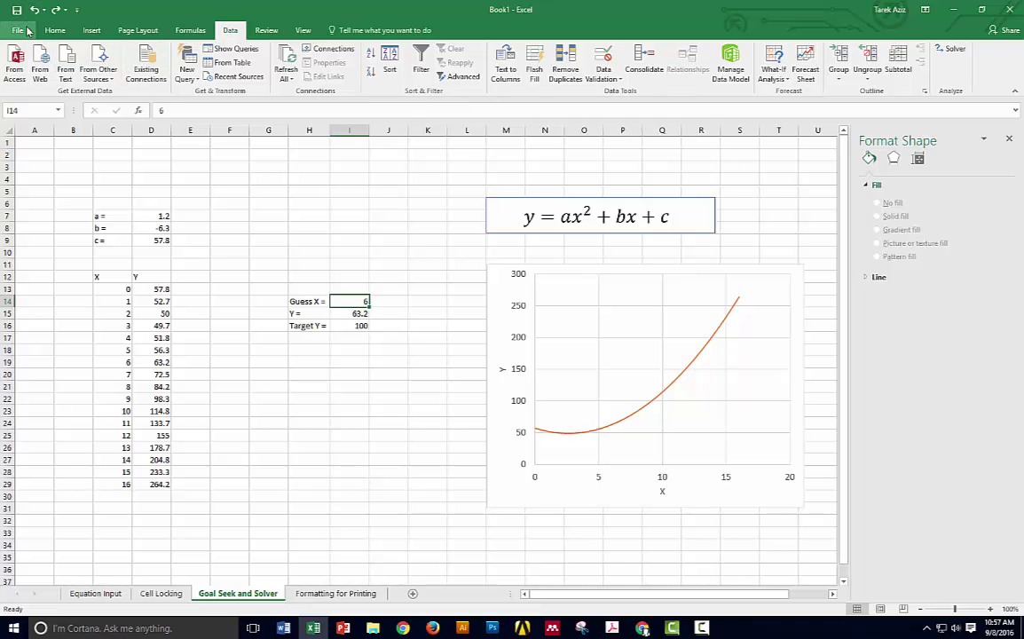
click(18, 31)
click(33, 29)
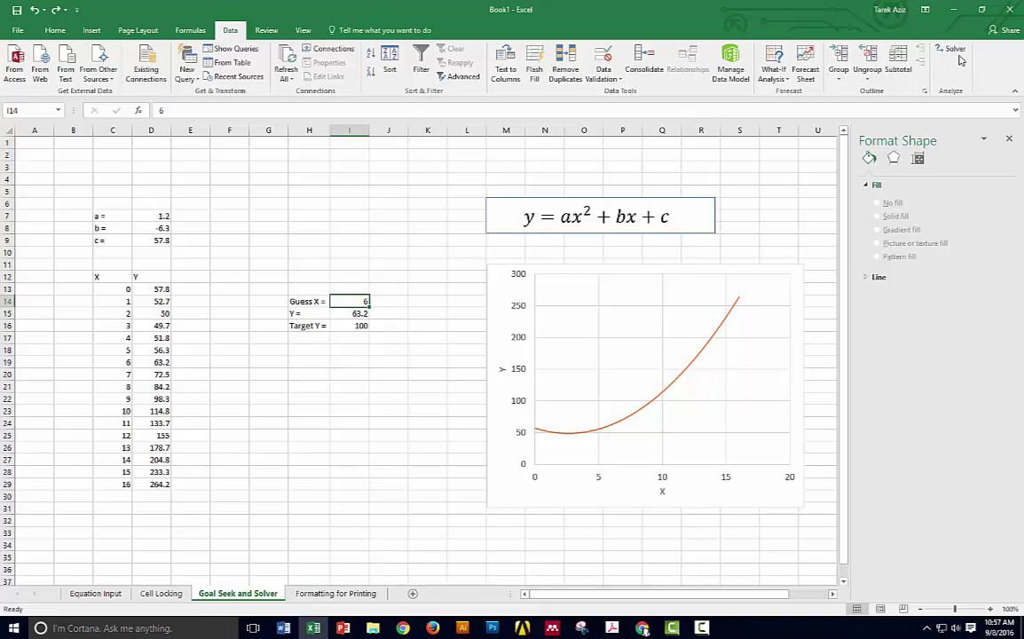
Start Goal Seek with $I$15 as the set cell and 100 as the value to reach.
click(774, 78)
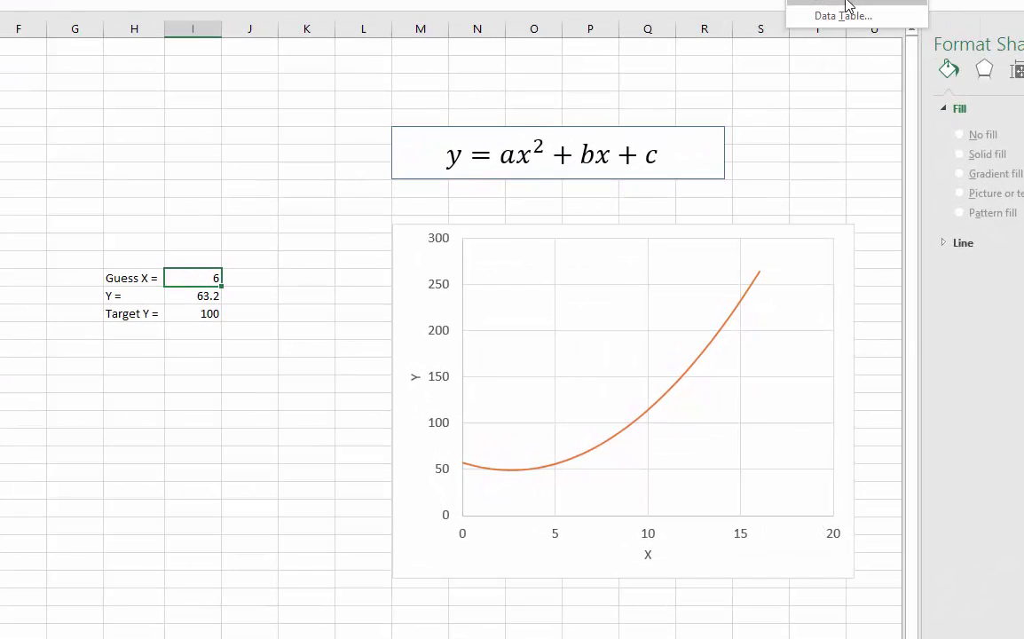
click(794, 107)
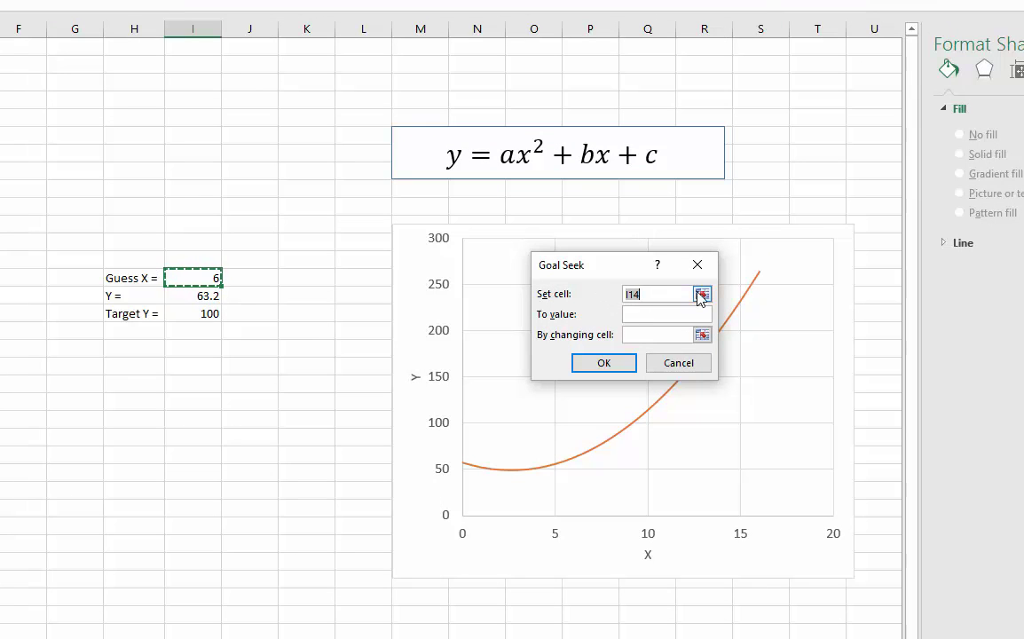
click(180, 295)
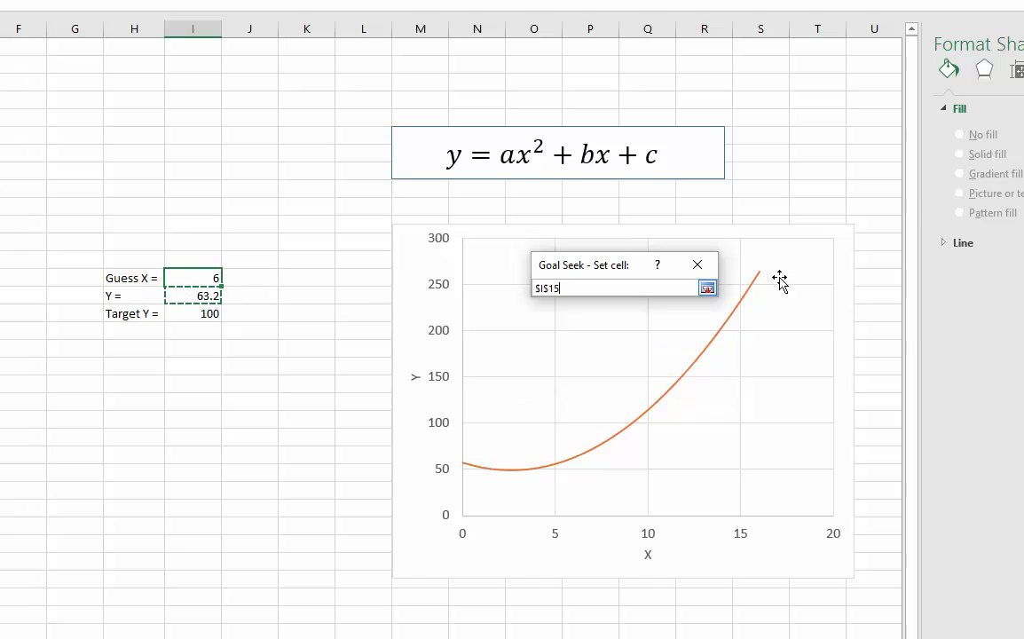
click(706, 288)
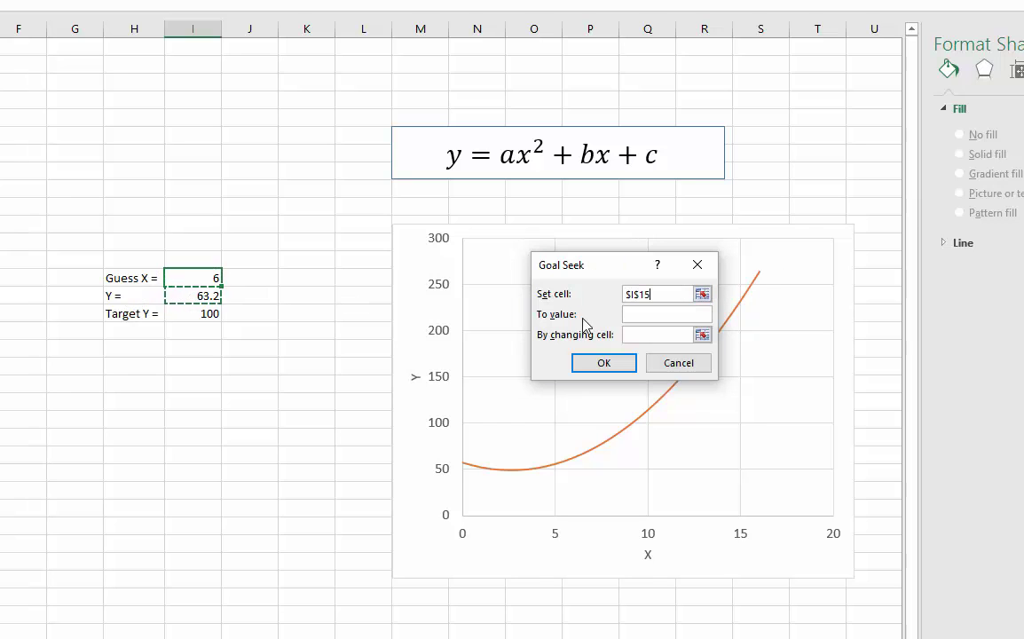
click(649, 316)
text(100)
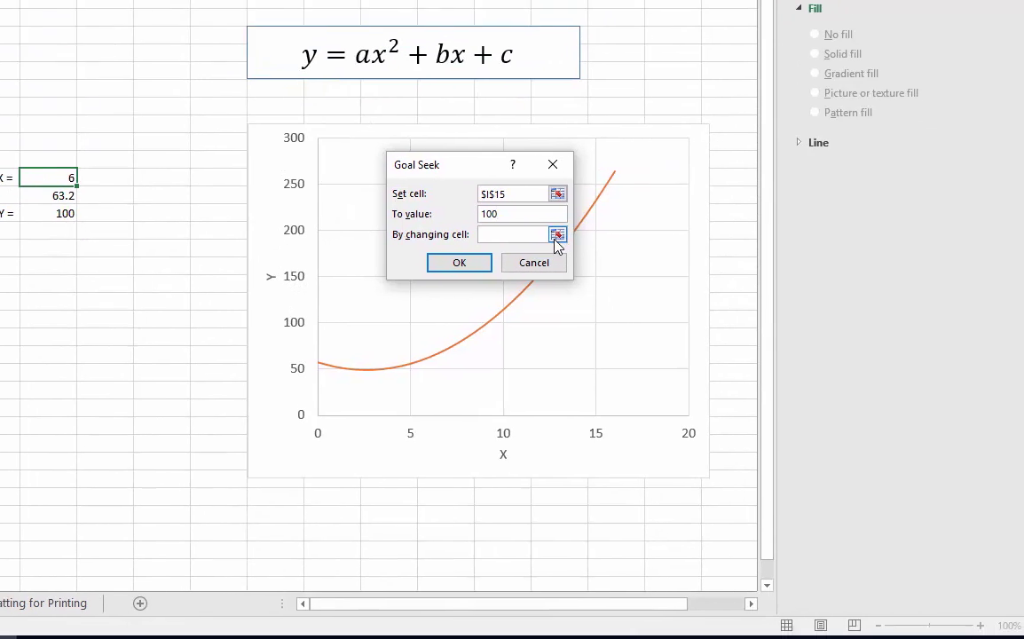
Use $I$14 as the Goal Seek changing cell, run the search and accept the solution.
click(701, 335)
click(46, 173)
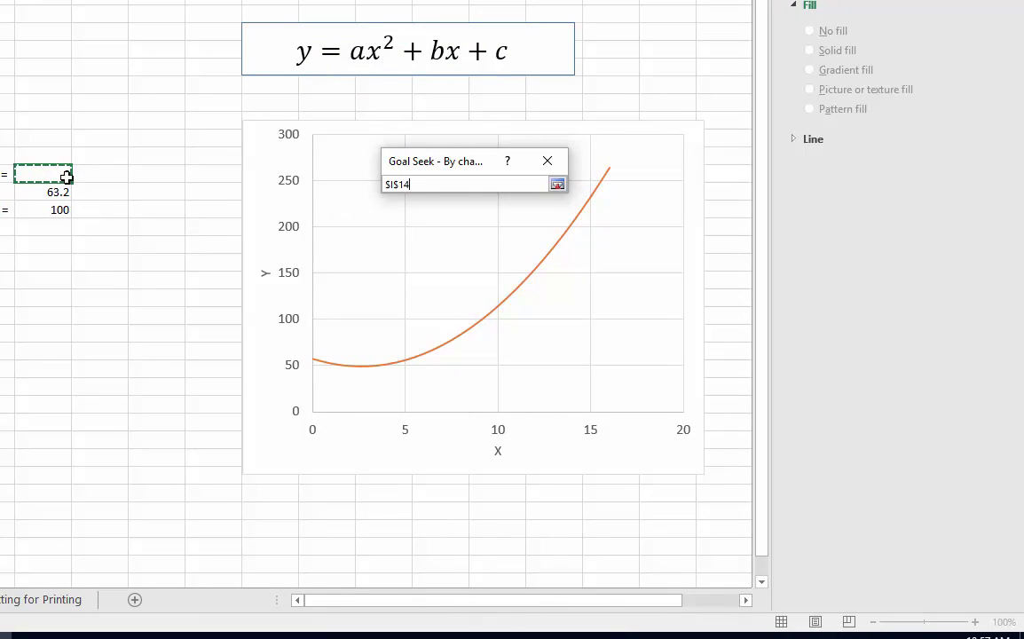
click(558, 184)
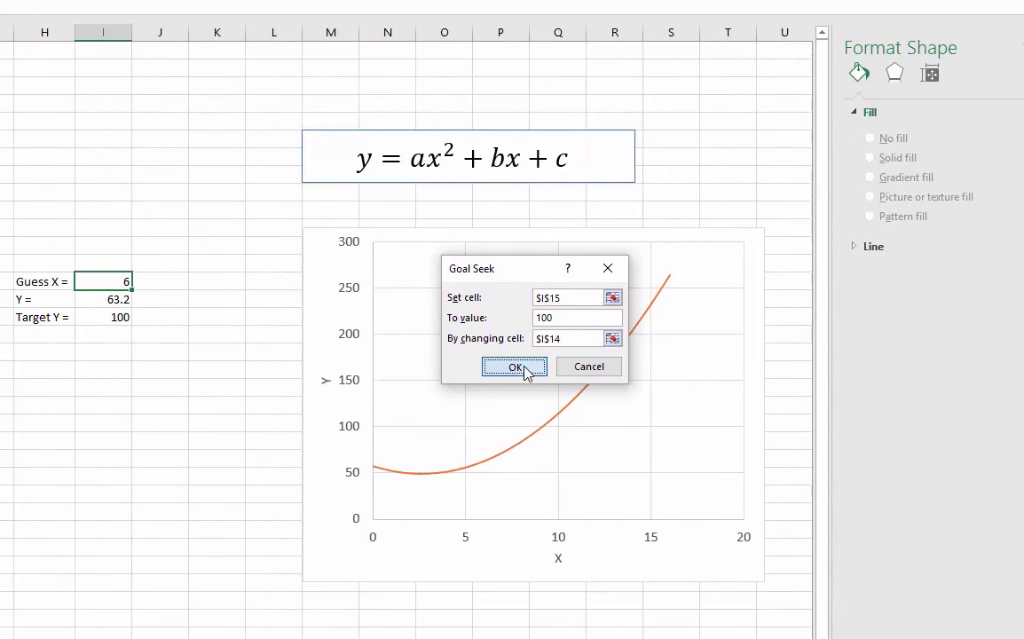
click(461, 269)
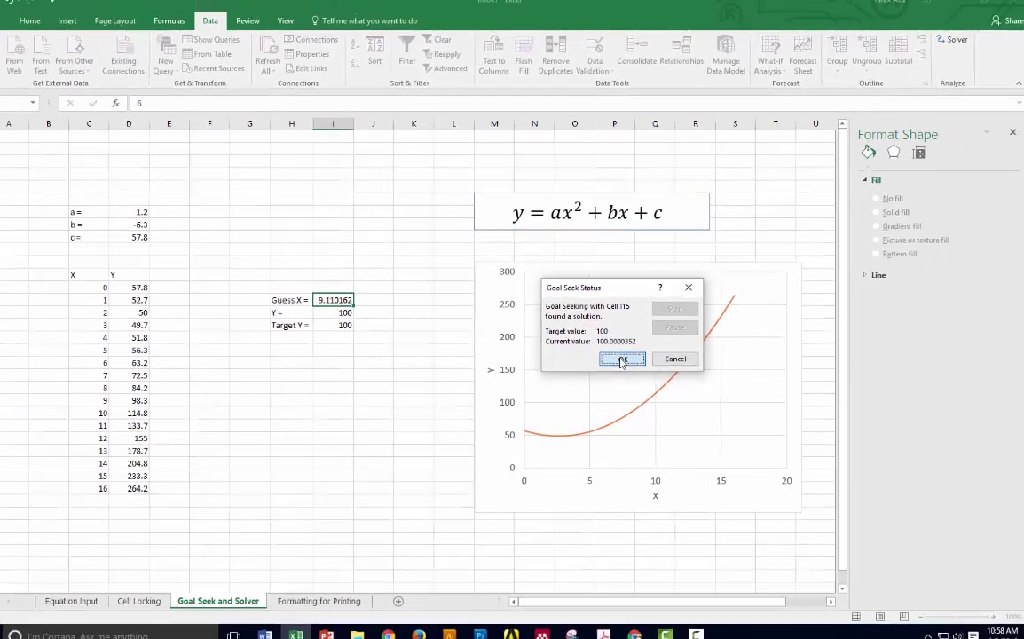
click(562, 362)
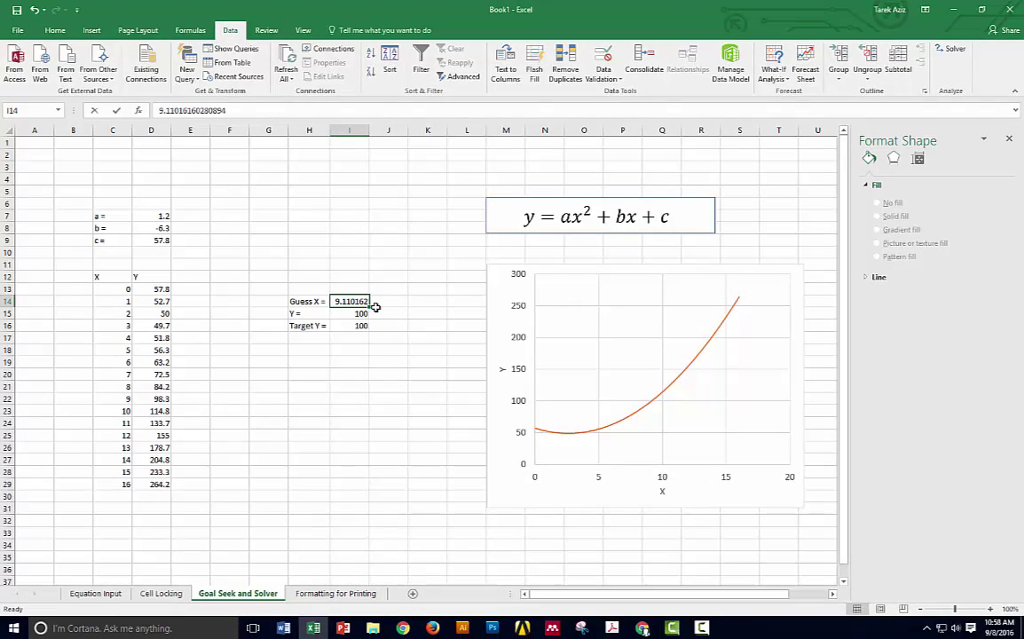
Reset the X guess in I14 to 0.
text(0)
key(ctrl+Return)
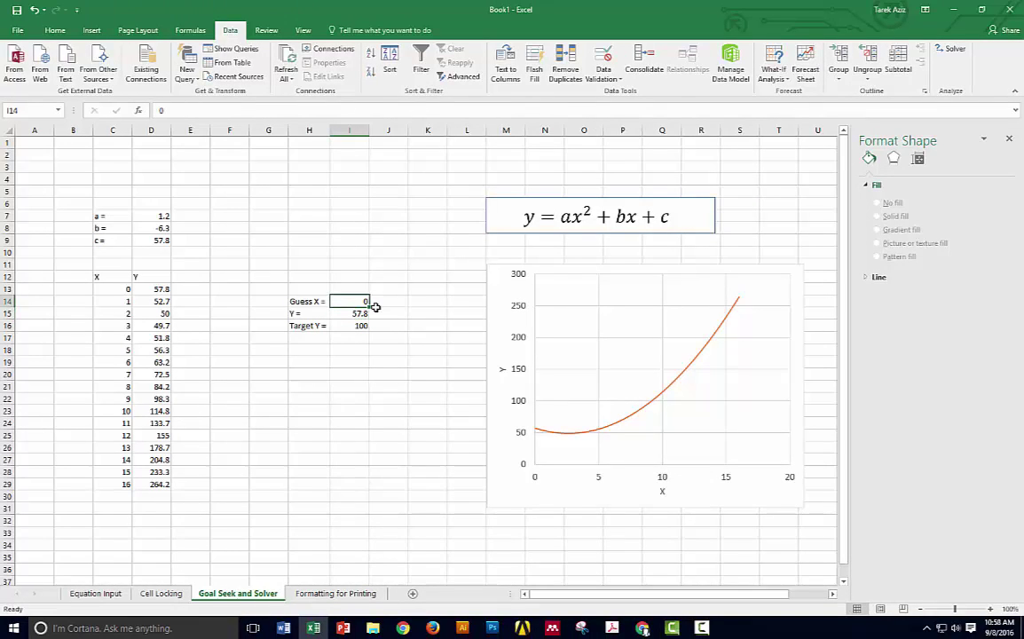
click(358, 351)
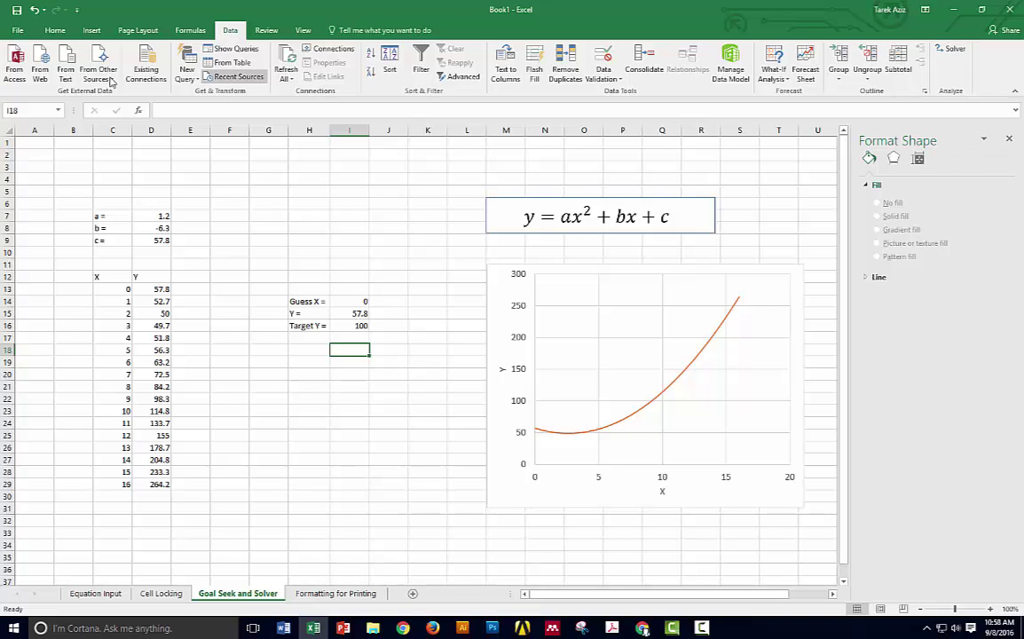
Check the Solver Add-in's entry in the add-ins list of the Excel options, and close the options.
click(19, 33)
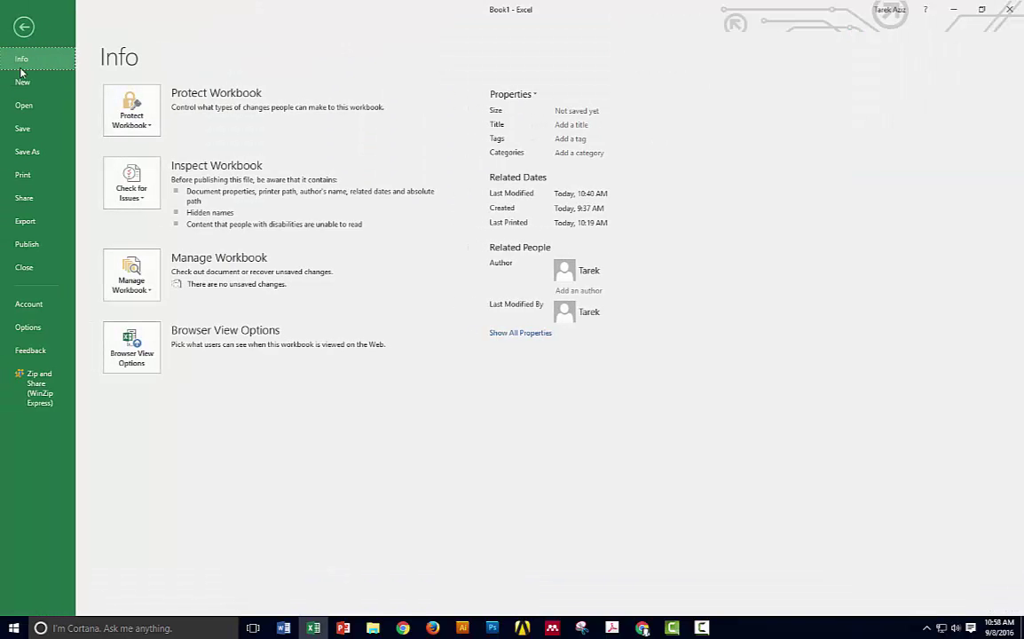
click(33, 323)
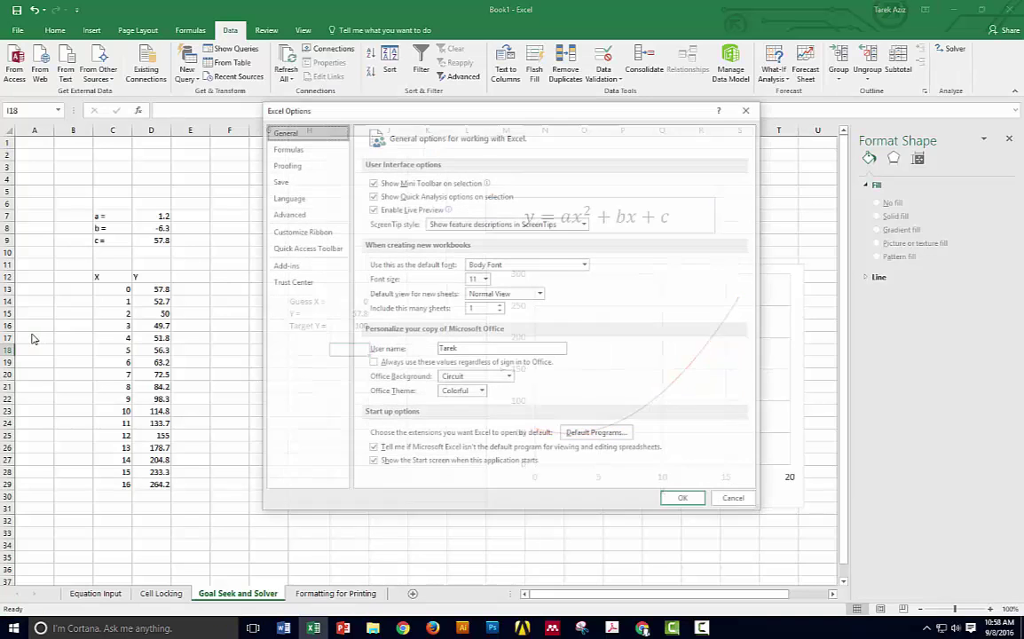
click(292, 268)
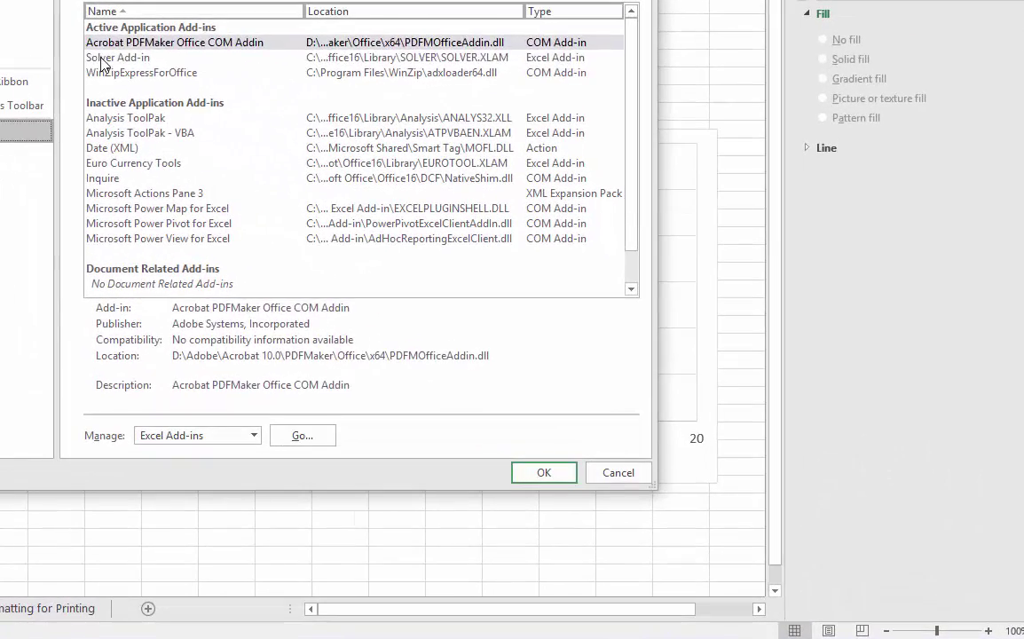
click(380, 217)
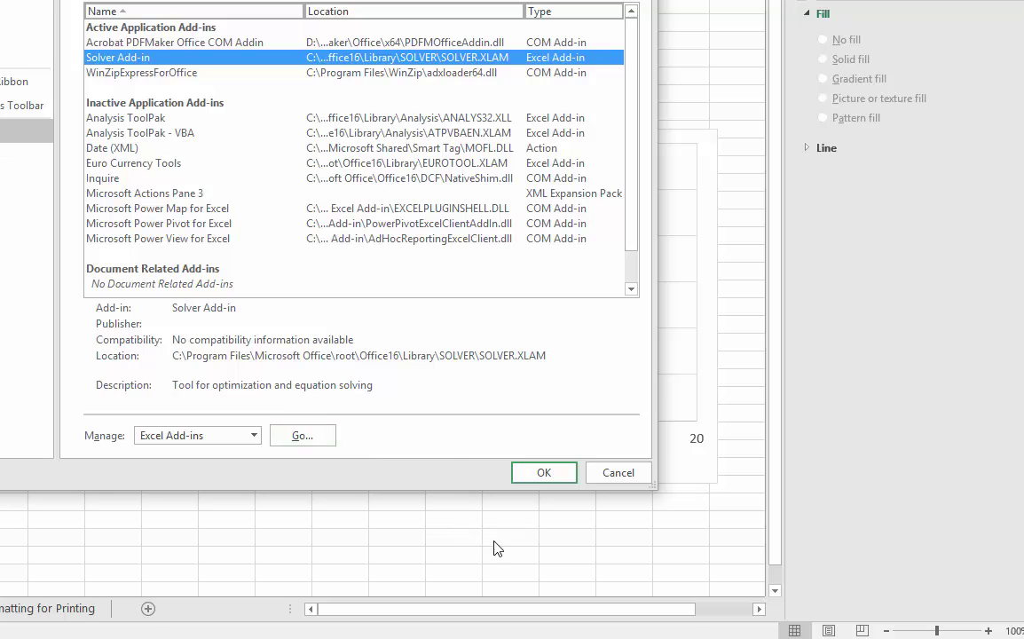
click(567, 479)
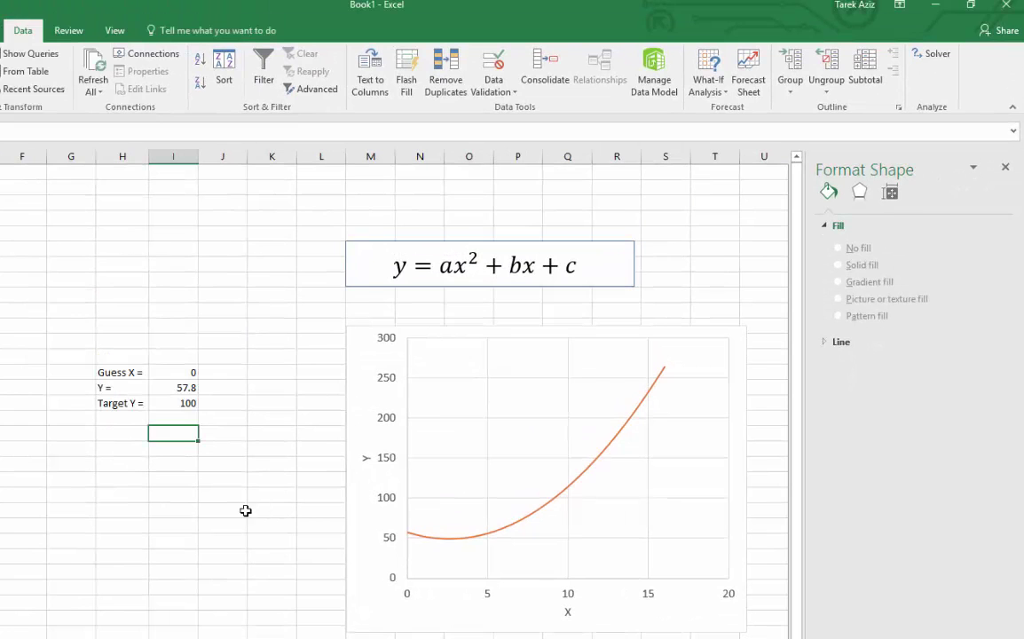
Open Solver and try to pick the Y cell I15 as the objective.
click(932, 55)
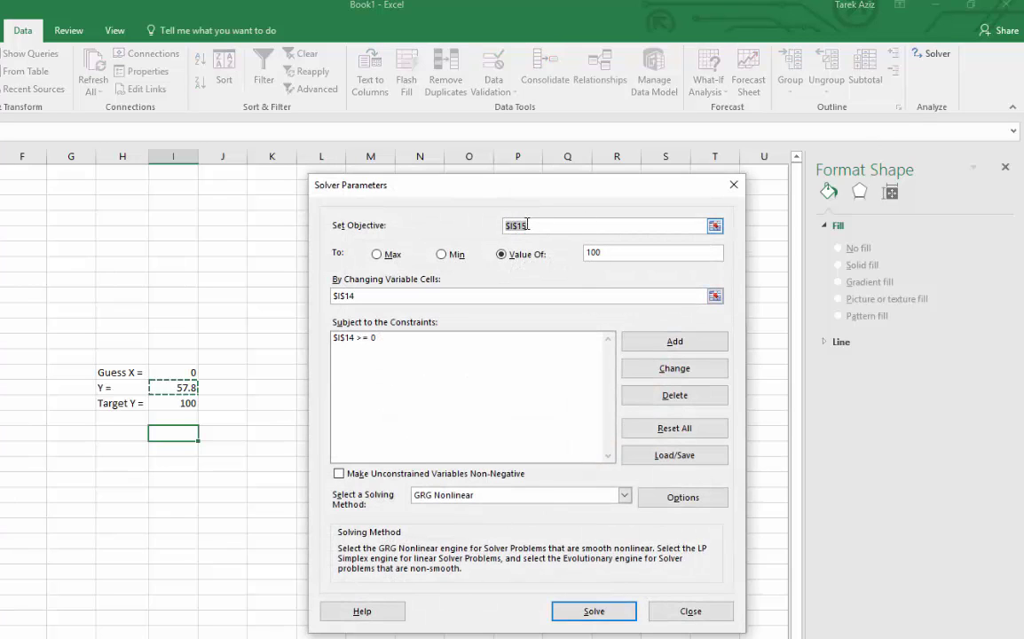
drag(533, 226, 497, 229)
click(715, 227)
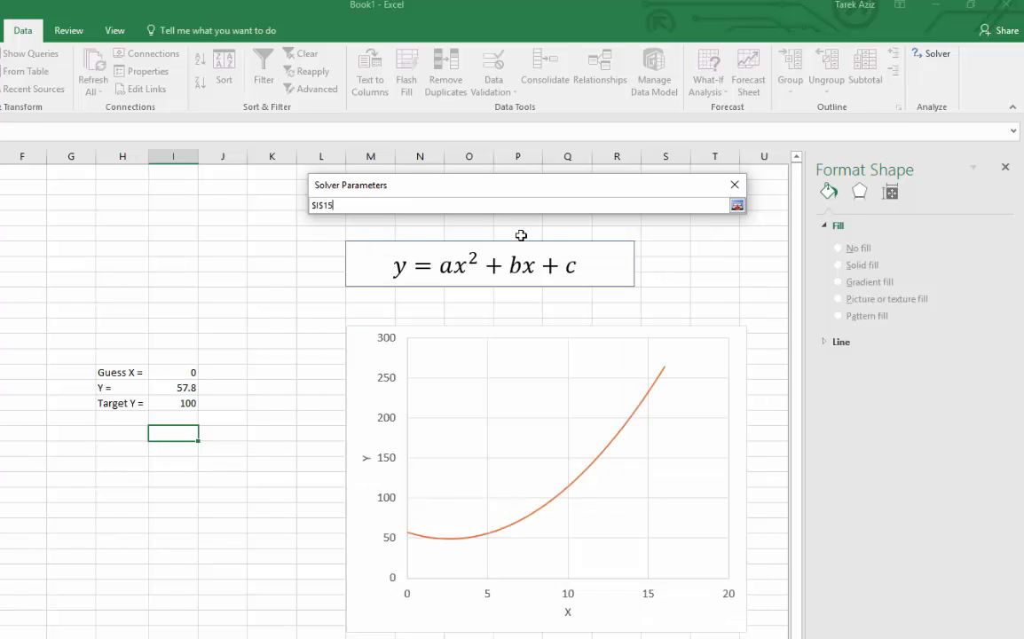
click(195, 388)
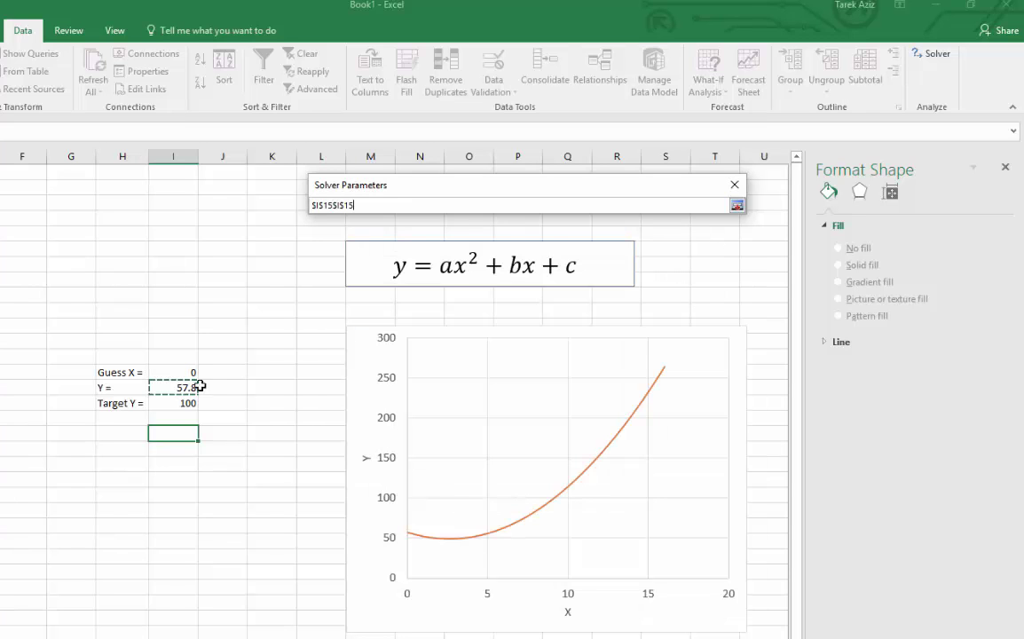
click(736, 206)
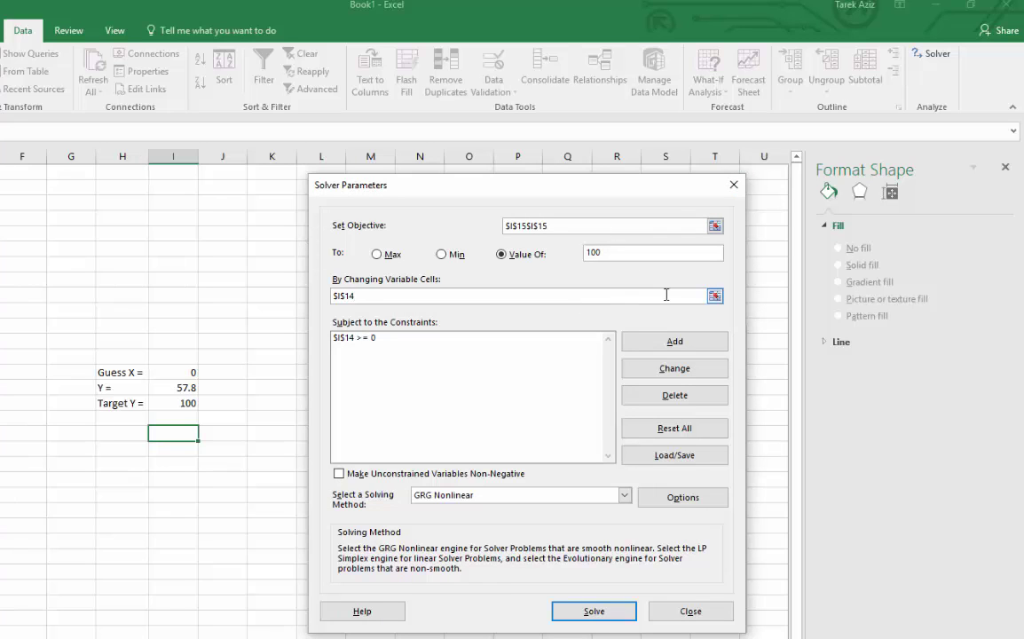
Pick I14 as Solver's changing variable cell, trimming the entry to a single $I$14 reference.
click(714, 296)
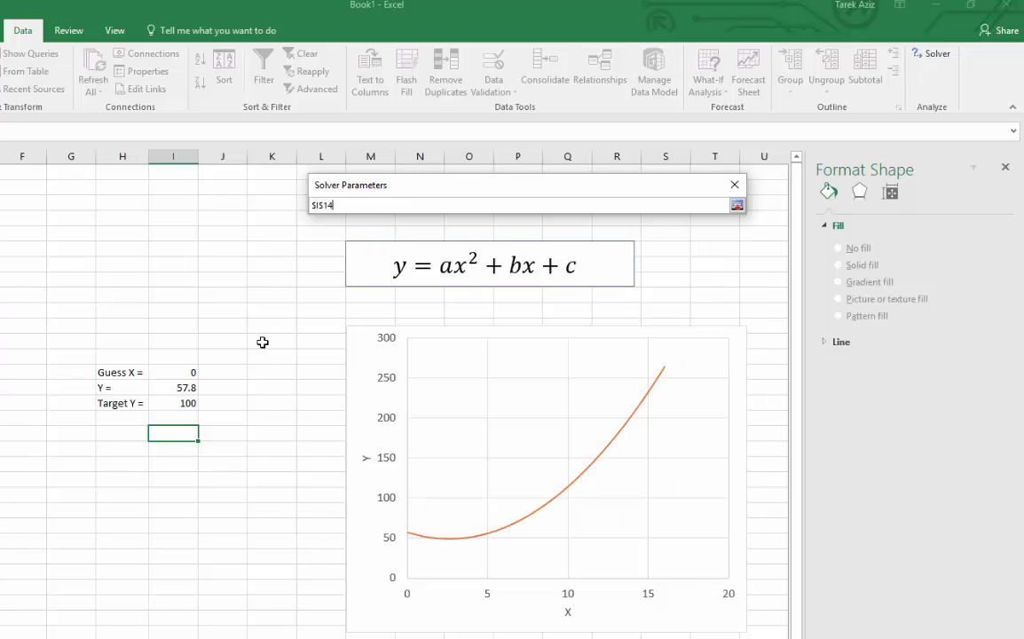
click(183, 373)
key(BackSpace)
key(BackSpace)
key(BackSpace)
key(BackSpace)
key(BackSpace)
click(736, 205)
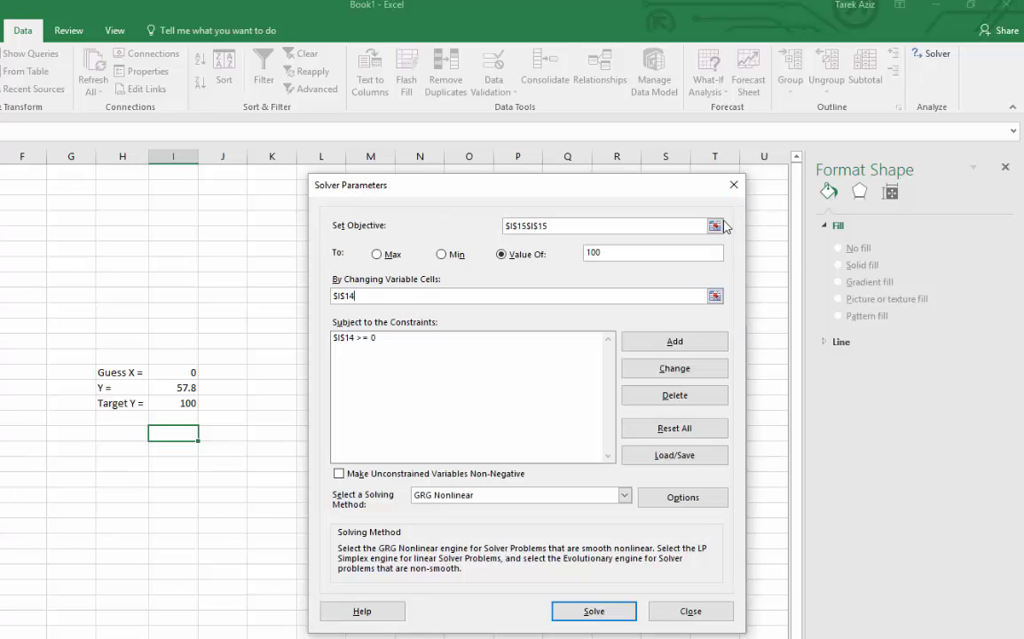
Clear the duplicated $I$15 reference from the Solver objective.
click(715, 227)
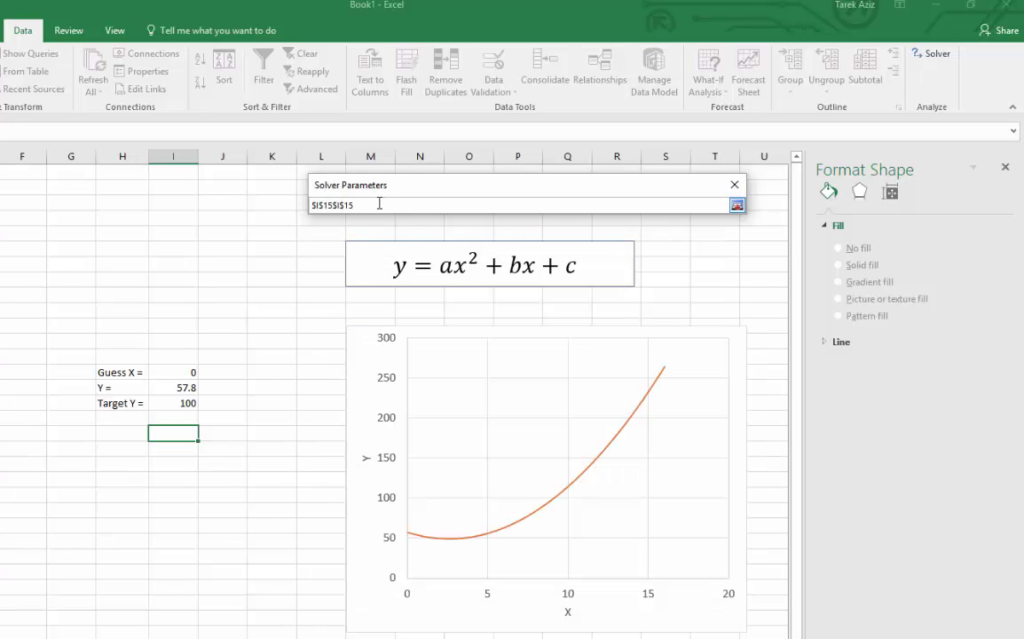
drag(380, 202, 320, 202)
key(BackSpace)
click(737, 205)
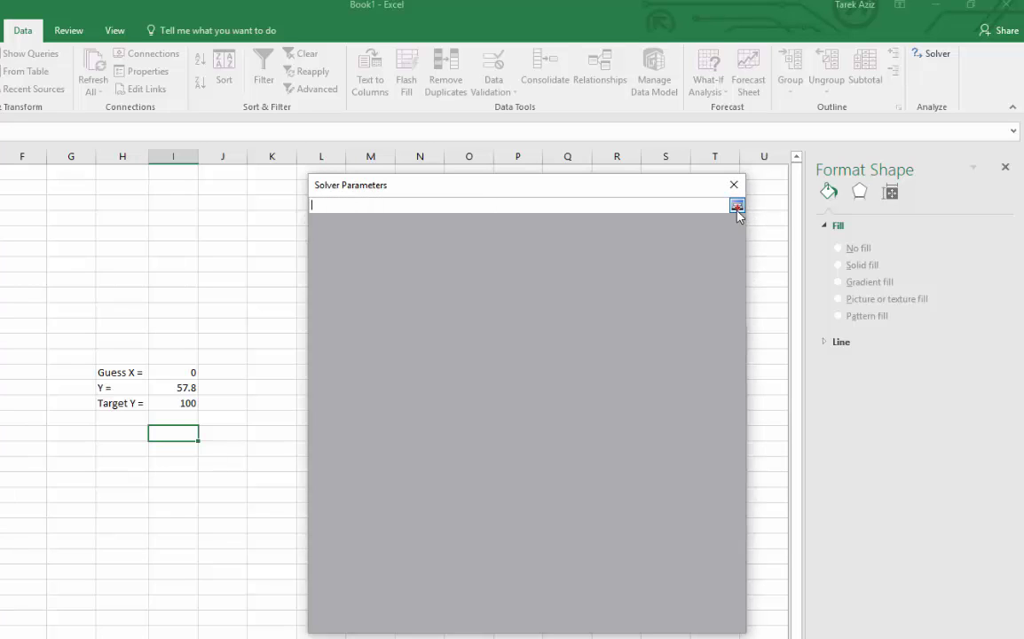
Set the Y cell I15 as Solver's objective, try to remove the $I$14 >= 0 constraint, and close Solver.
click(192, 391)
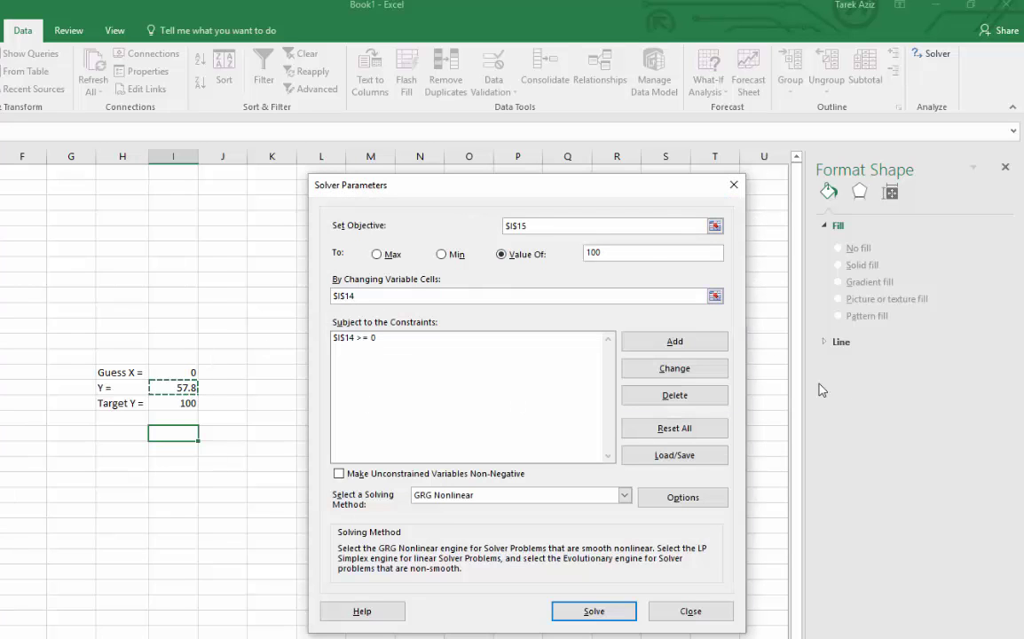
click(394, 341)
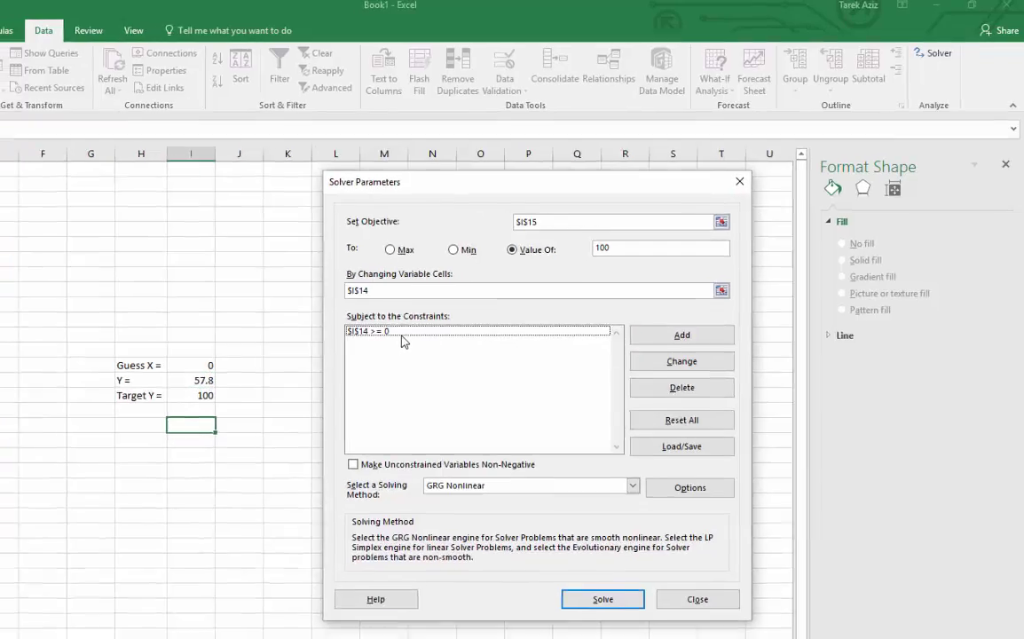
click(652, 400)
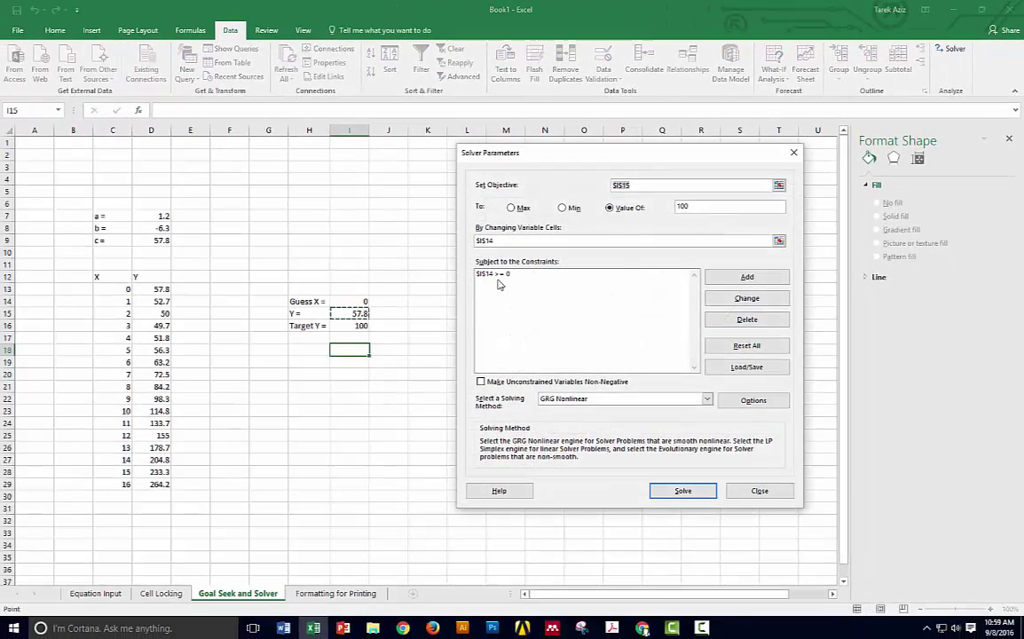
click(494, 274)
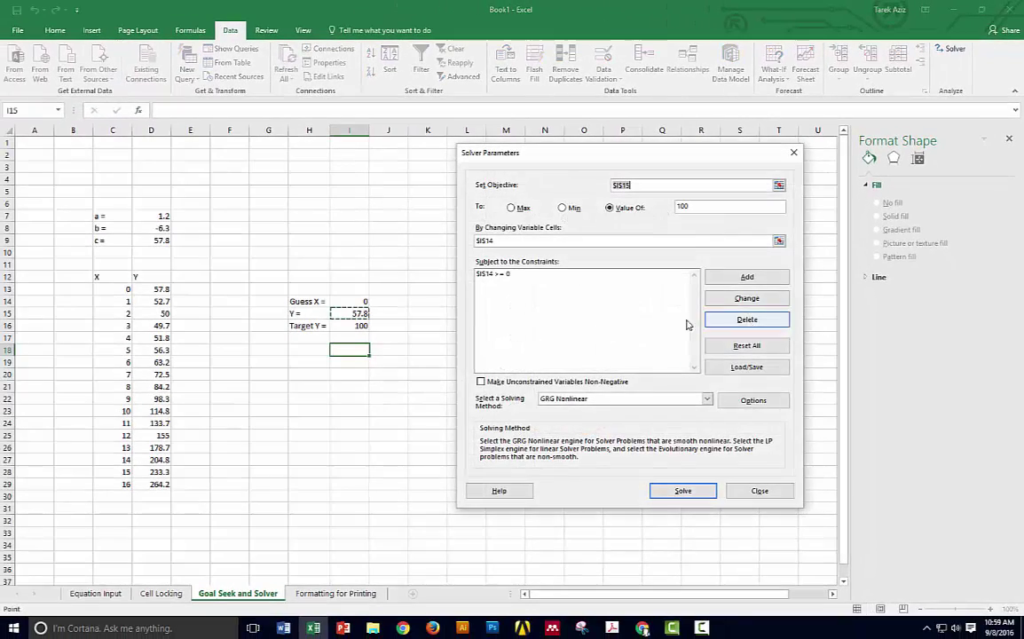
click(552, 276)
key(Escape)
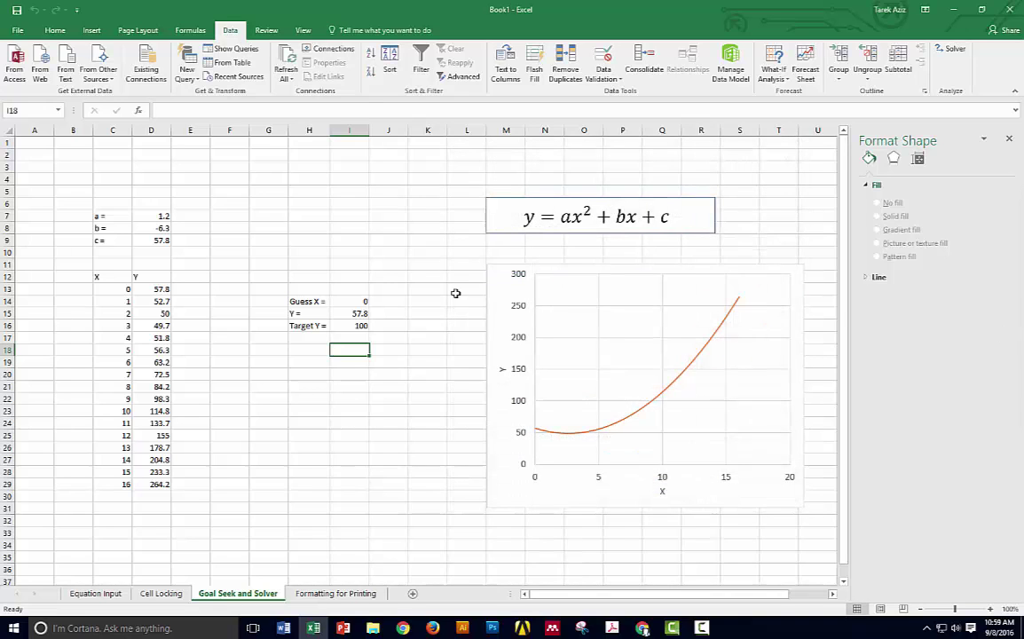
Delete the $I$14 >= 0 constraint in Solver and solve for a Y value of 100 by changing I14.
click(349, 302)
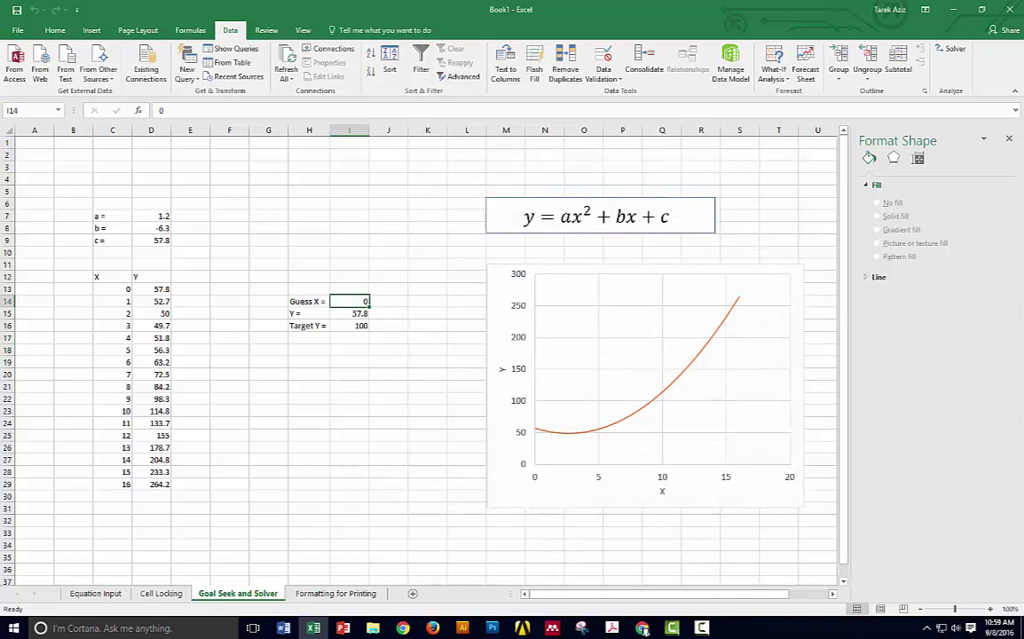
click(954, 49)
click(575, 275)
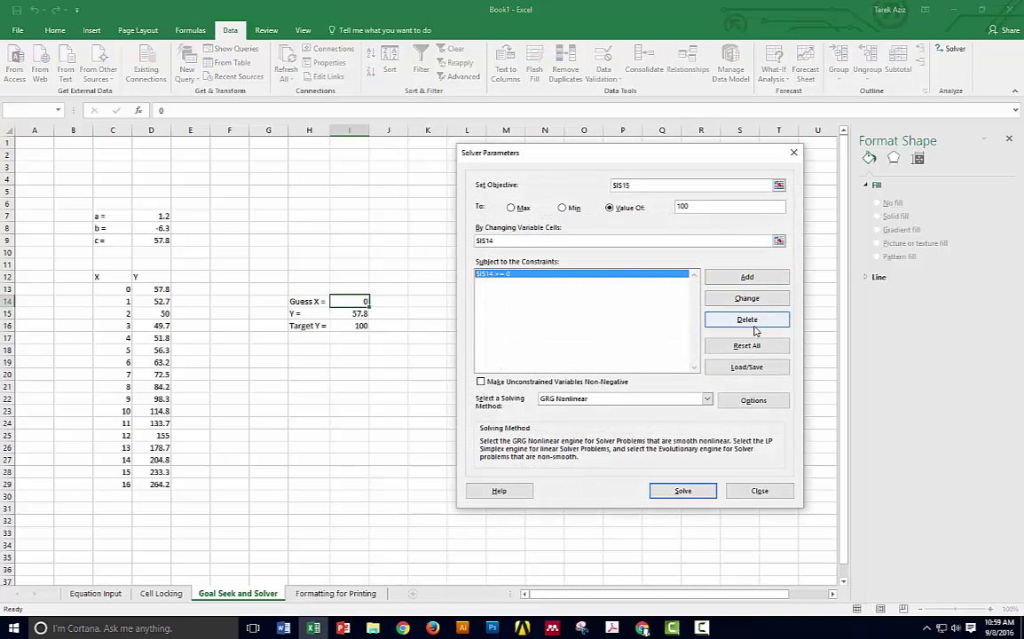
click(747, 319)
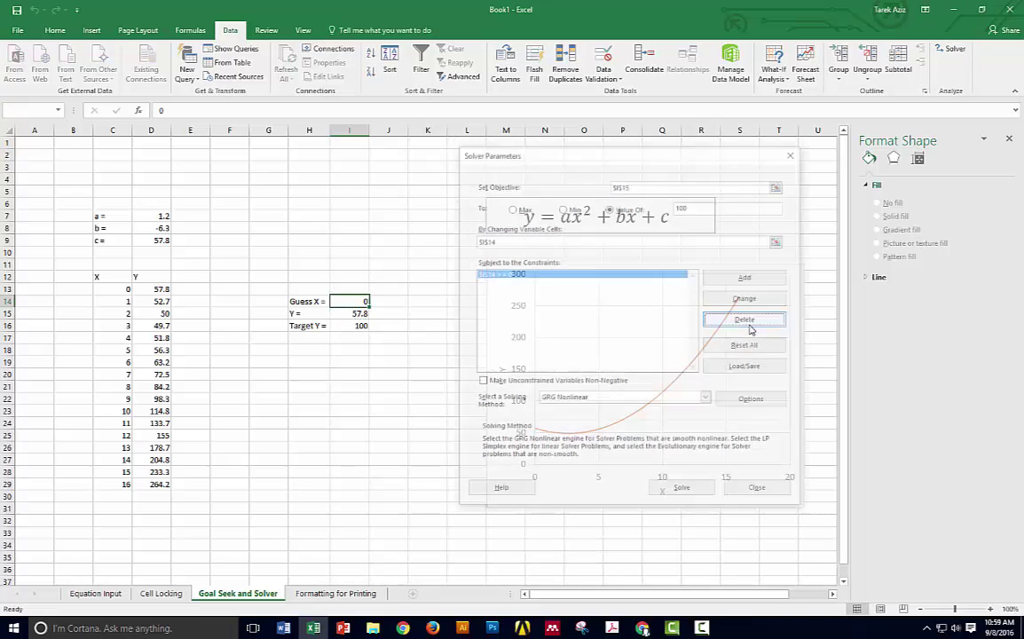
click(681, 490)
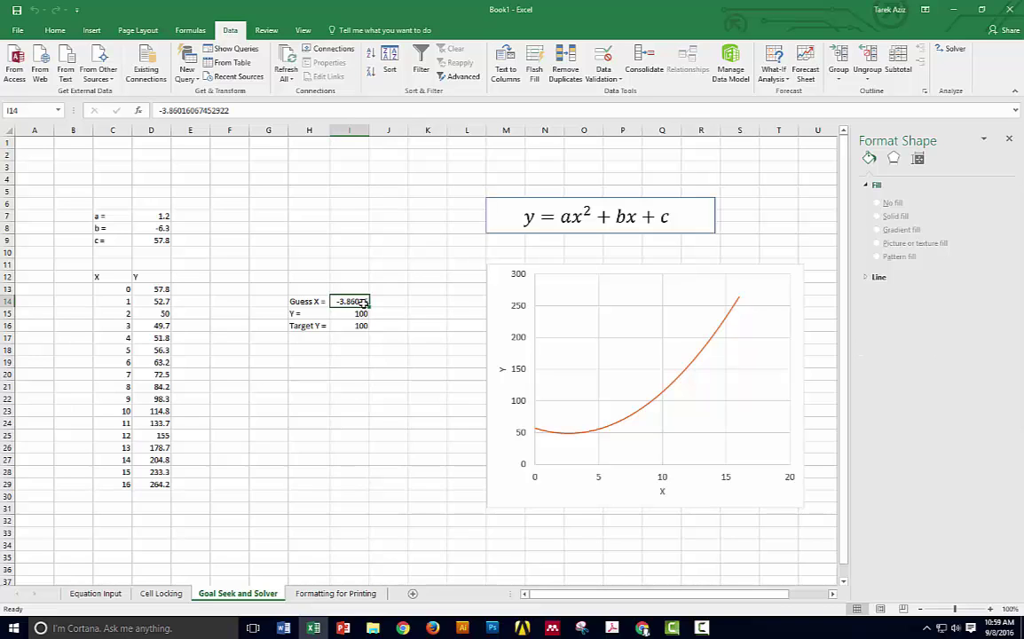
Add a Solver constraint requiring $I$14 >= 0 and run the solve for a Y value of 100.
click(954, 51)
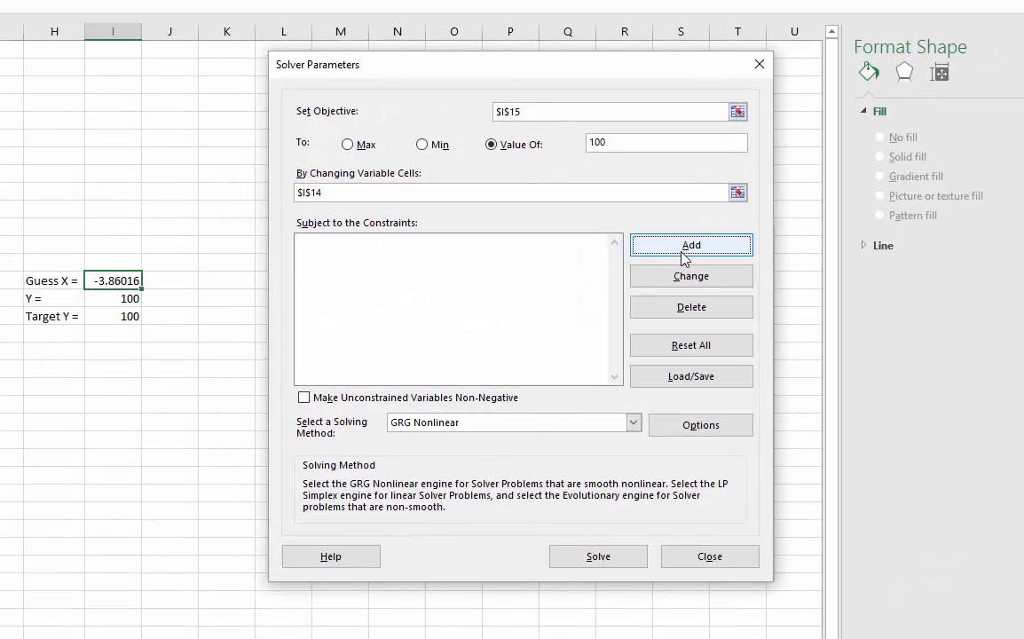
click(685, 255)
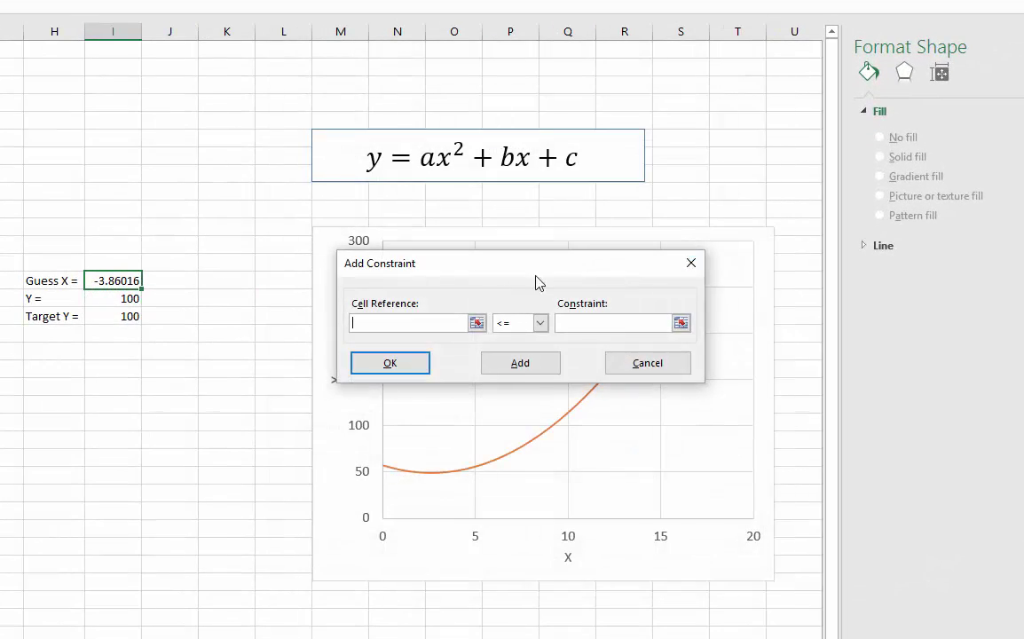
click(476, 322)
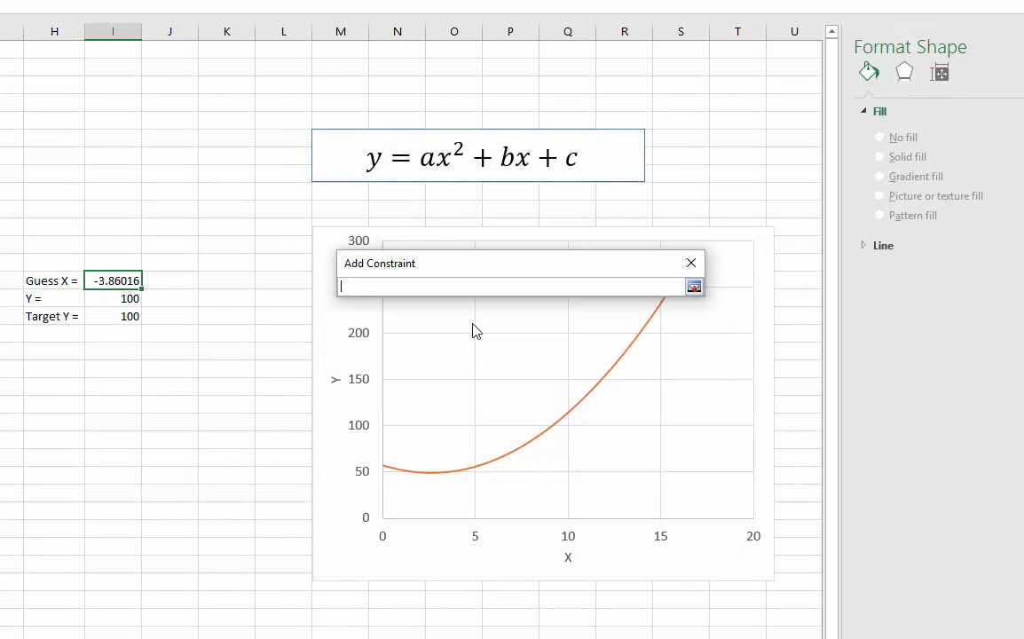
click(113, 281)
click(693, 286)
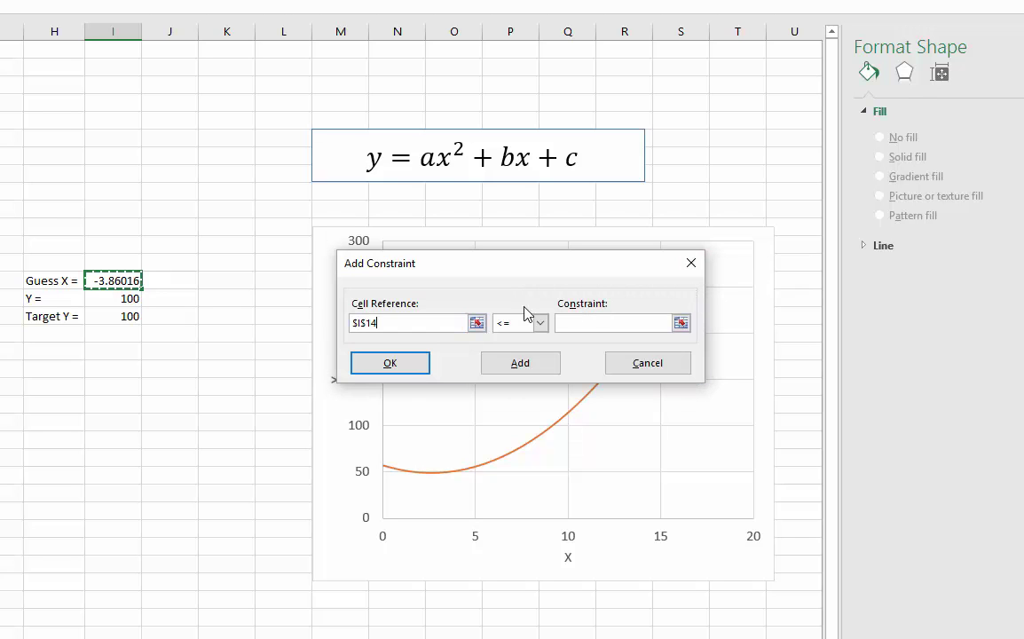
click(540, 324)
click(520, 369)
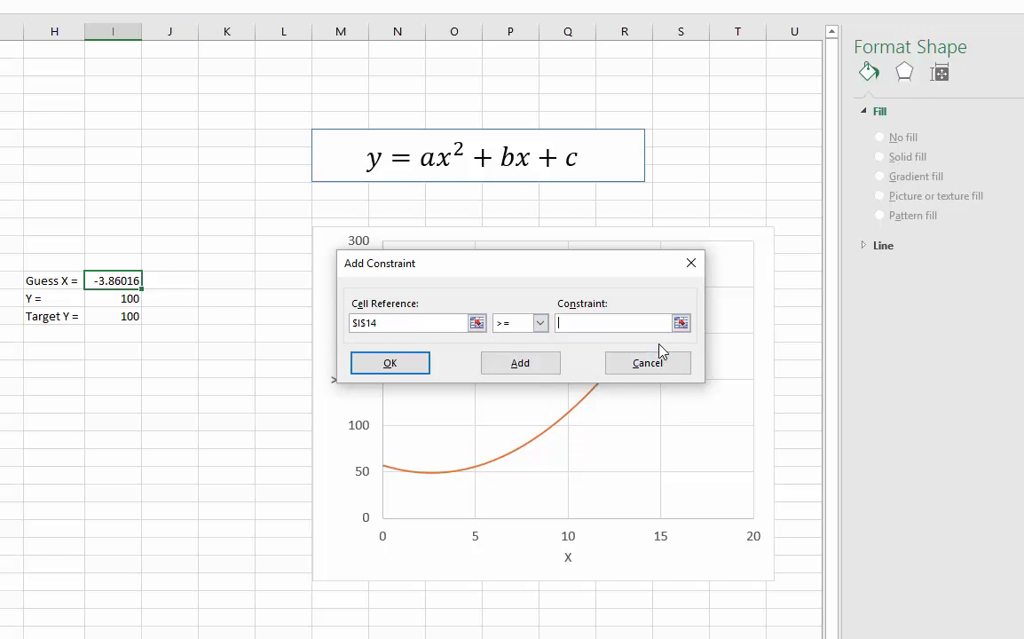
text(0)
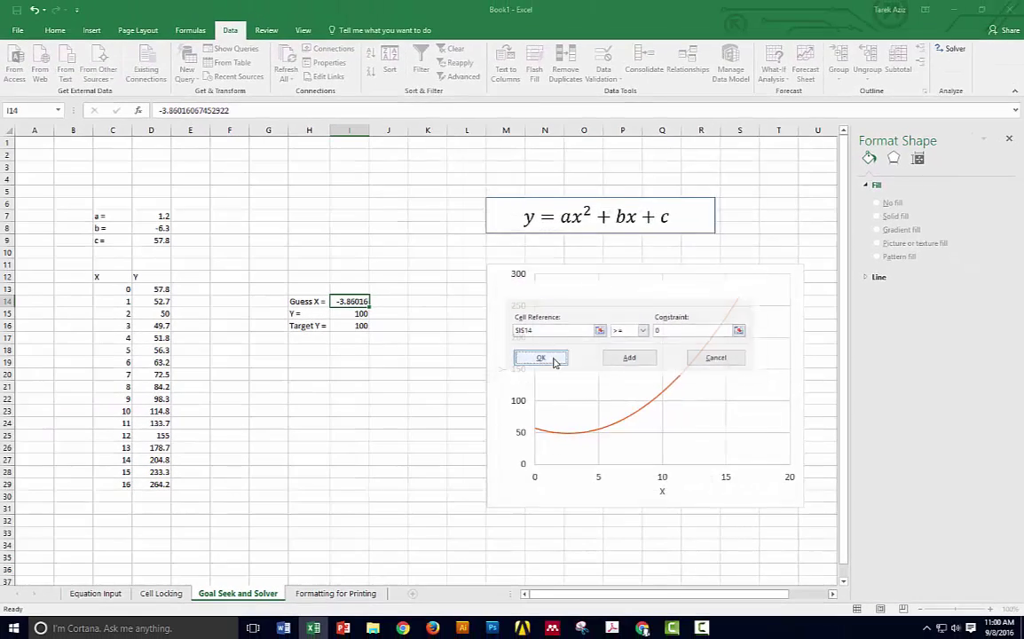
click(390, 363)
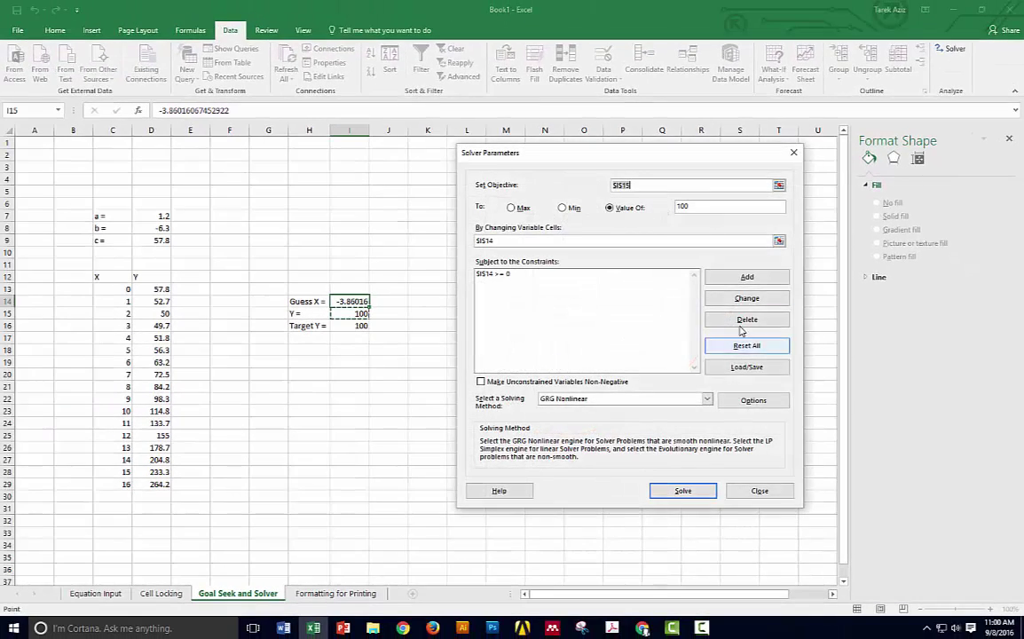
click(682, 491)
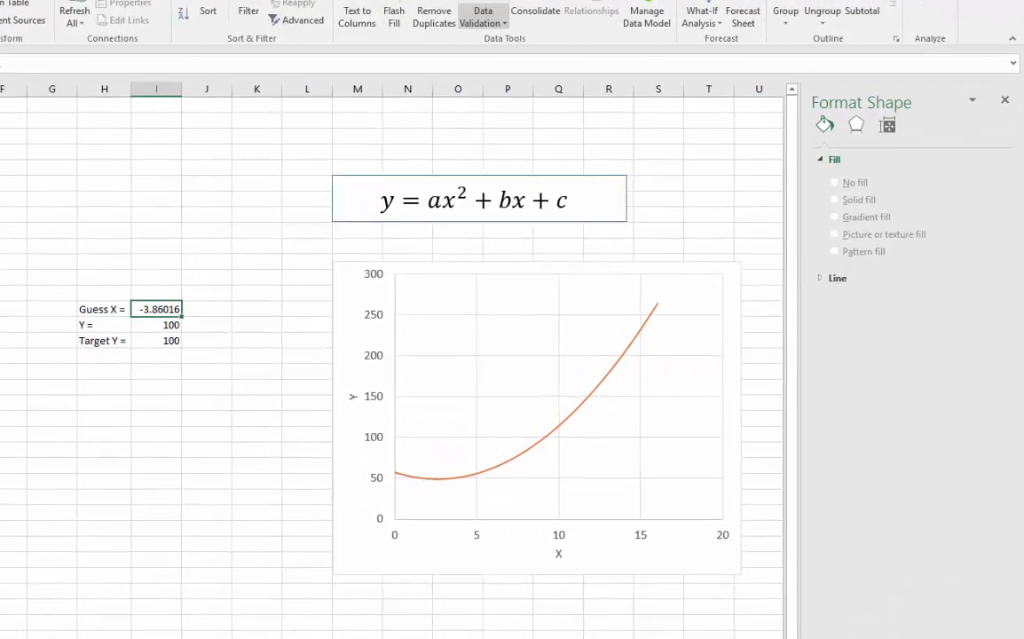
Set Solver to minimise the objective $I$15, delete the $I$14 >= 0 constraint, and solve.
click(919, 2)
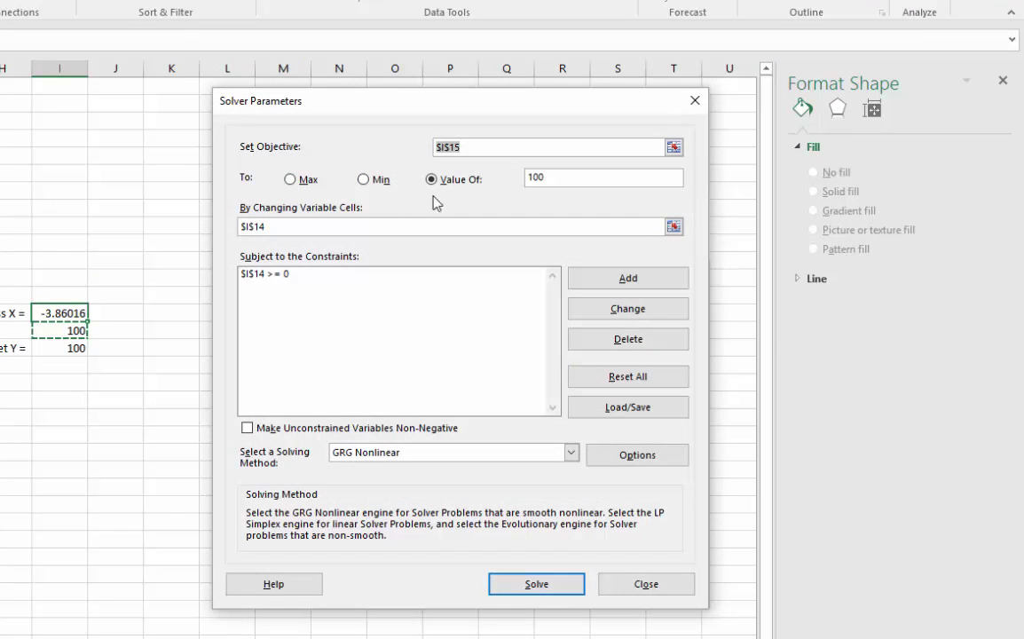
click(366, 188)
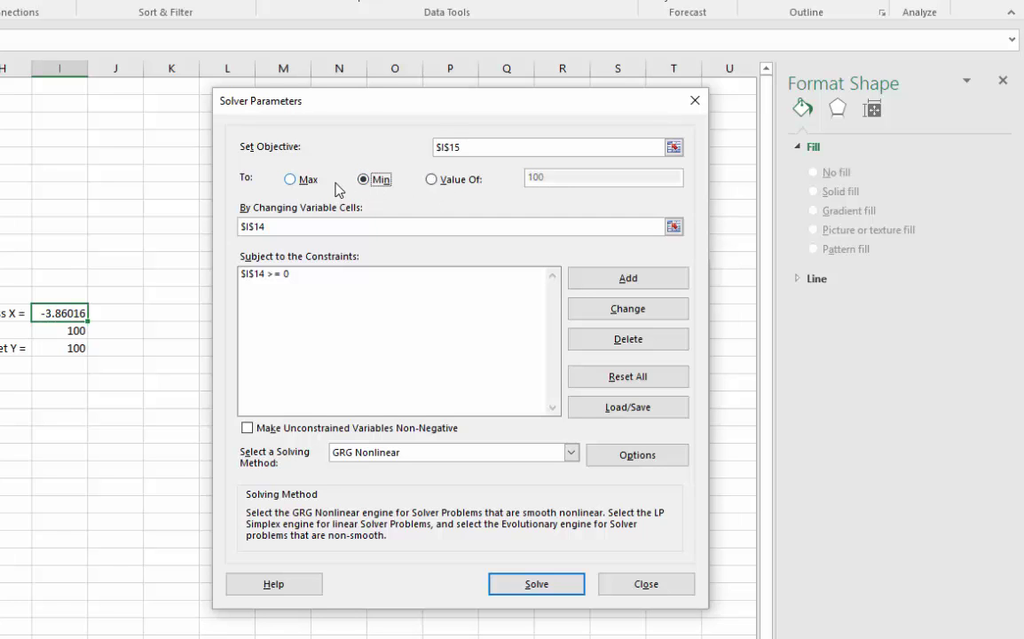
drag(432, 104, 769, 98)
drag(845, 98, 536, 96)
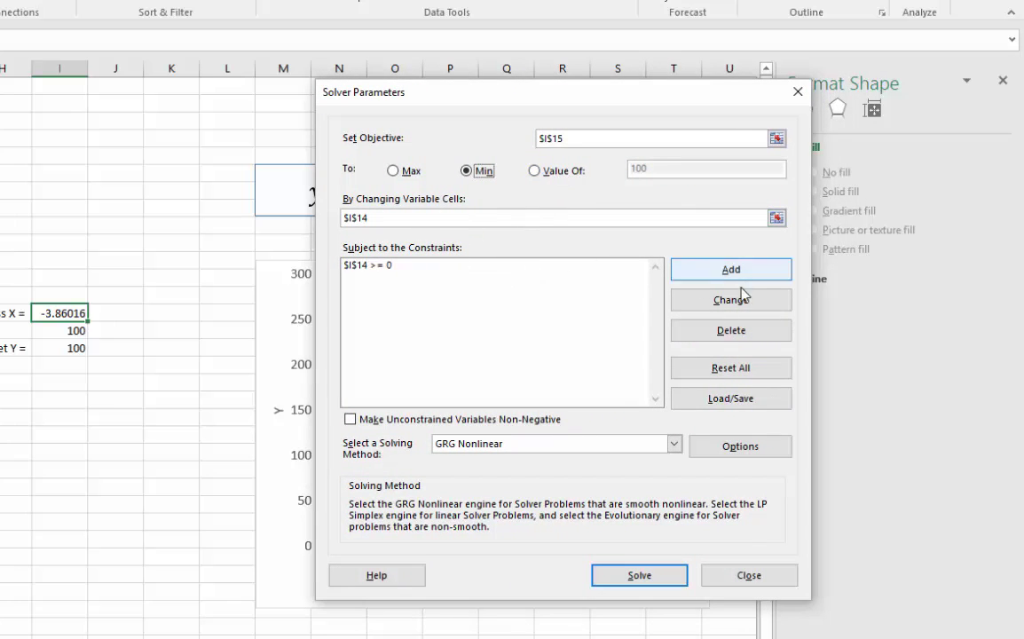
click(417, 266)
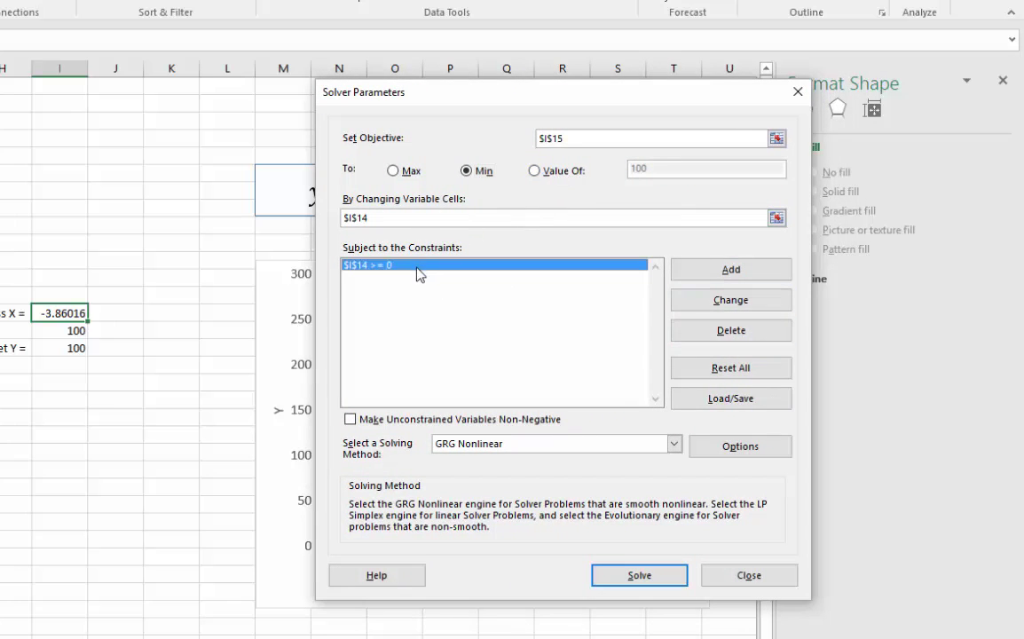
click(712, 335)
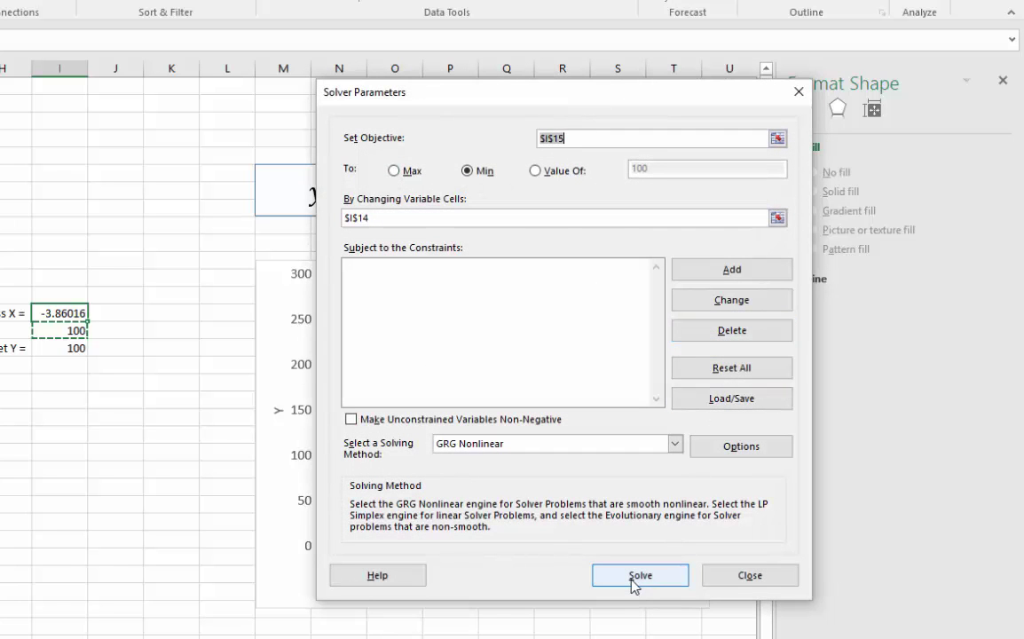
click(633, 578)
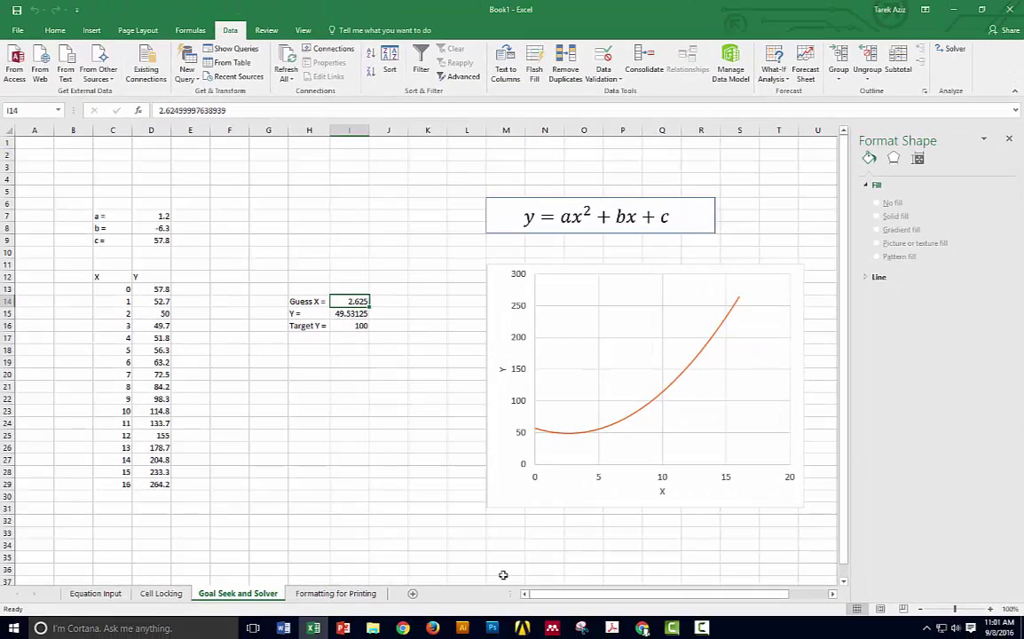
On the Formatting for Printing sheet, edit the first Area column's unit in E6 to read (m2).
click(355, 592)
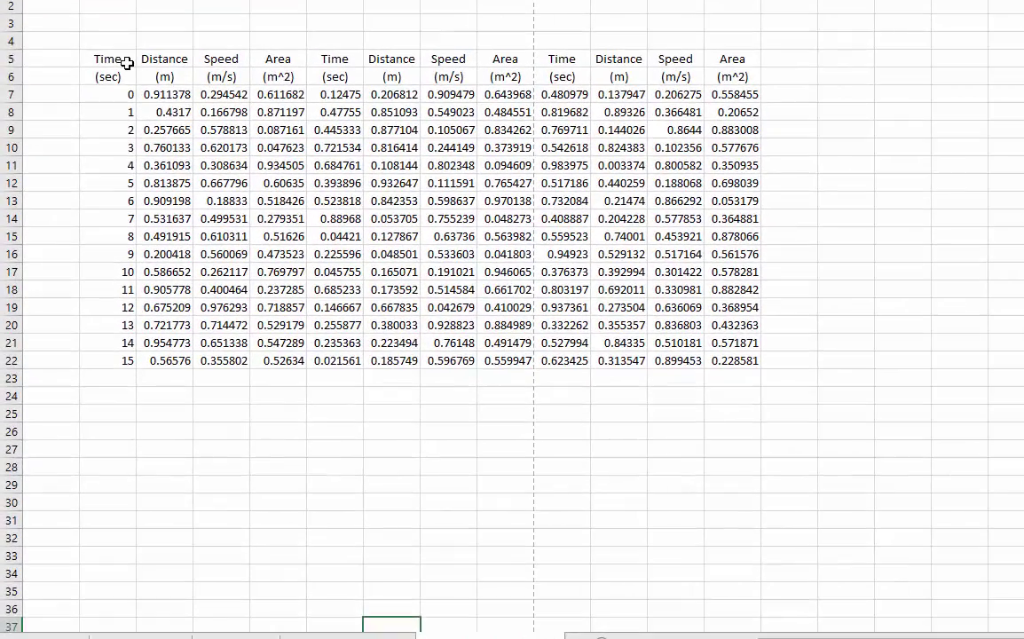
click(83, 194)
click(110, 74)
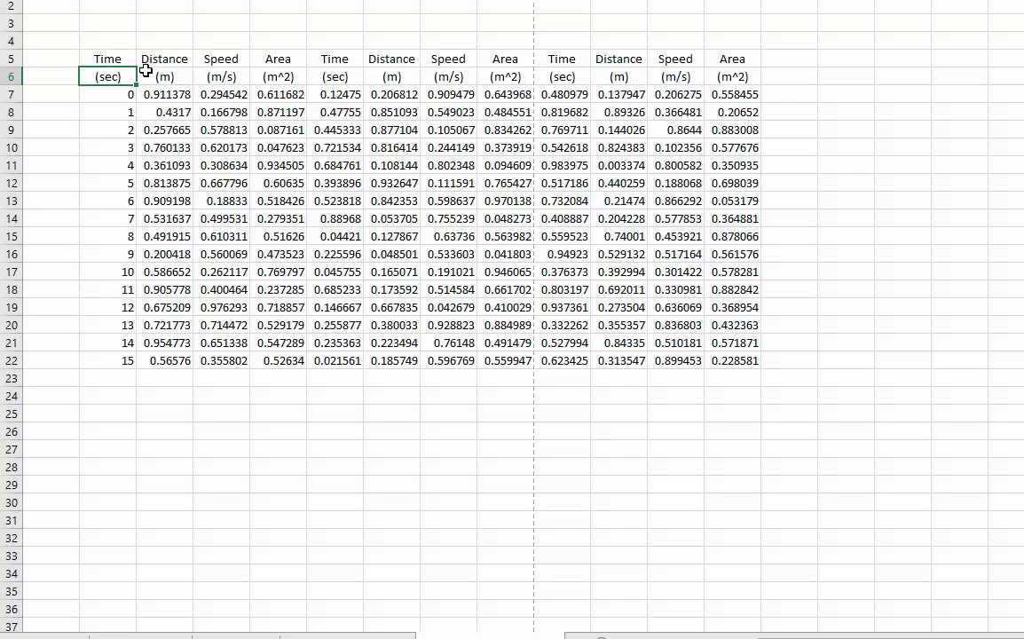
click(282, 75)
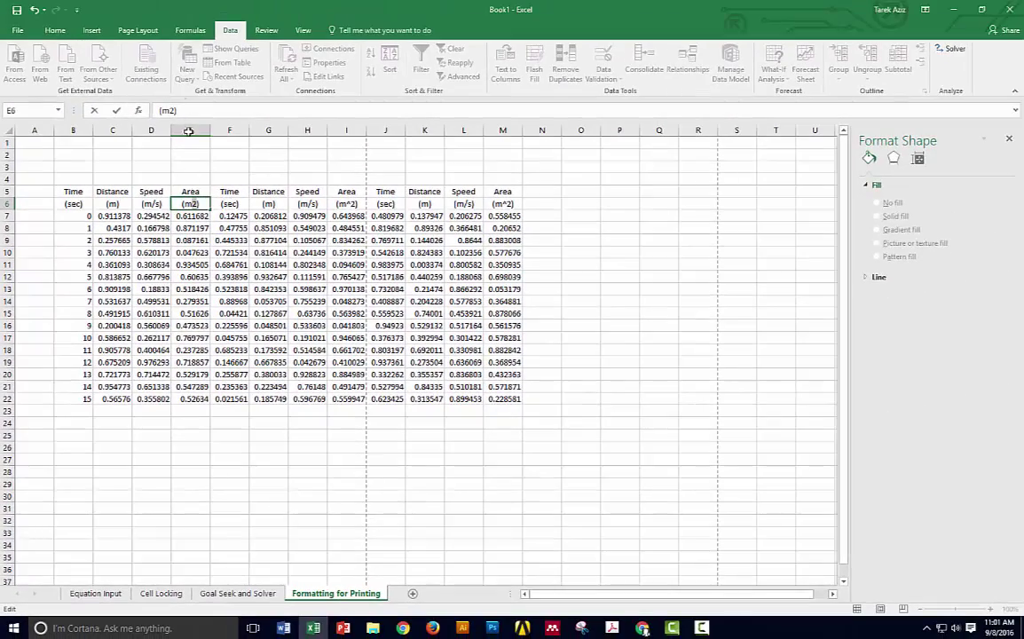
Format the 2 in E6's unit (m2) as superscript and finish editing the cell.
click(55, 30)
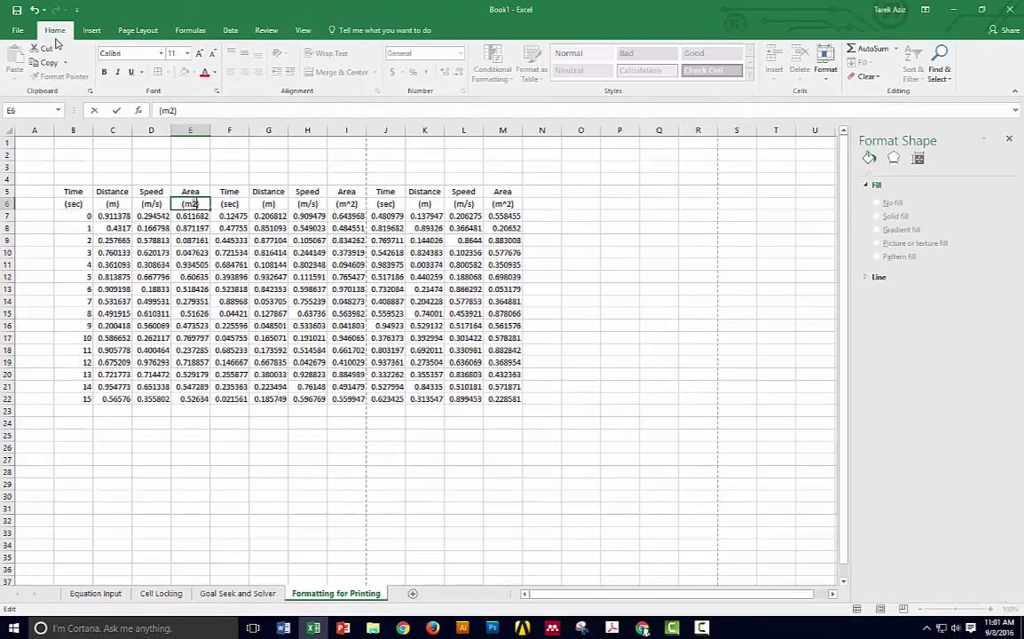
click(216, 93)
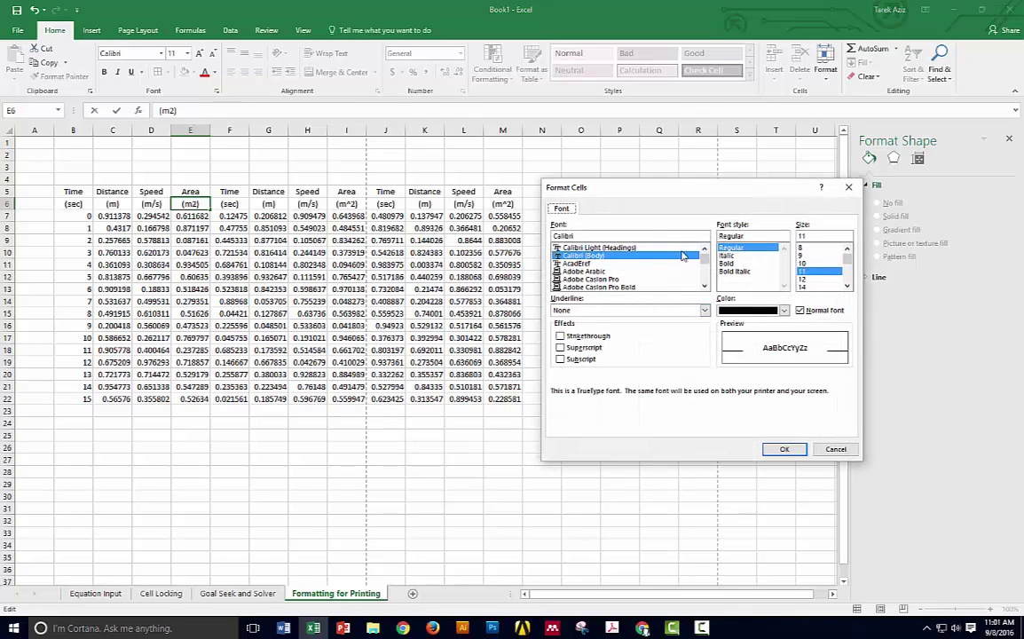
click(560, 349)
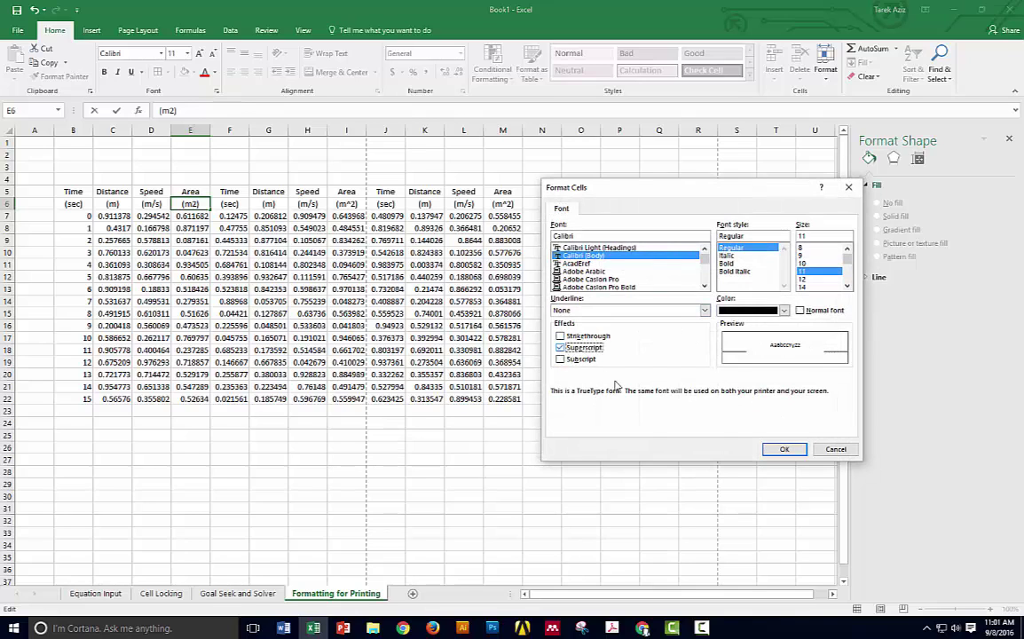
click(784, 449)
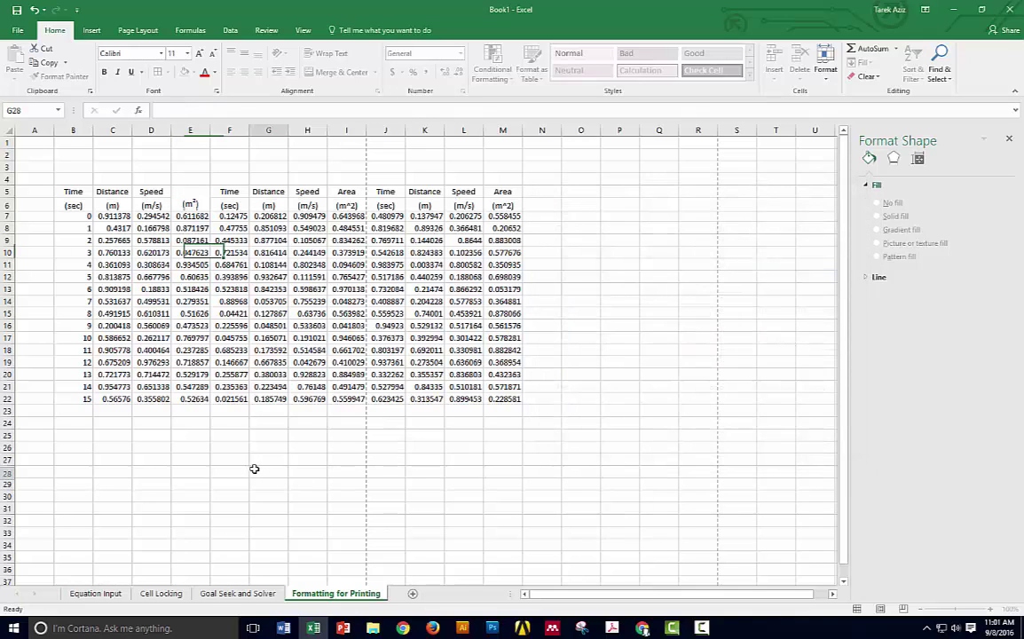
click(253, 471)
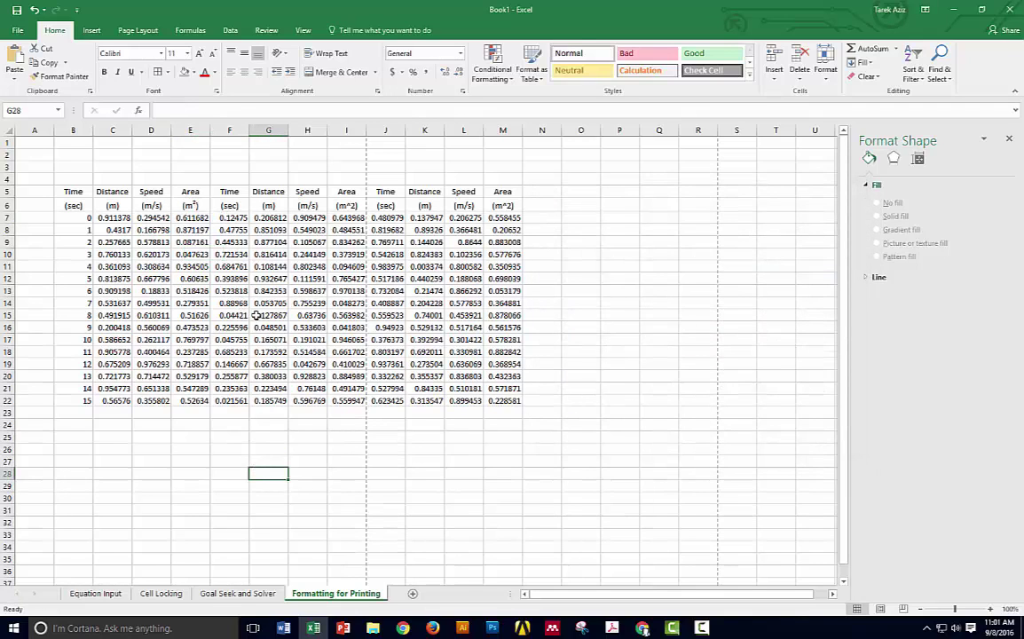
Copy the superscripted area unit from E6 to the other Area columns' unit cells, I6 and M6.
click(186, 203)
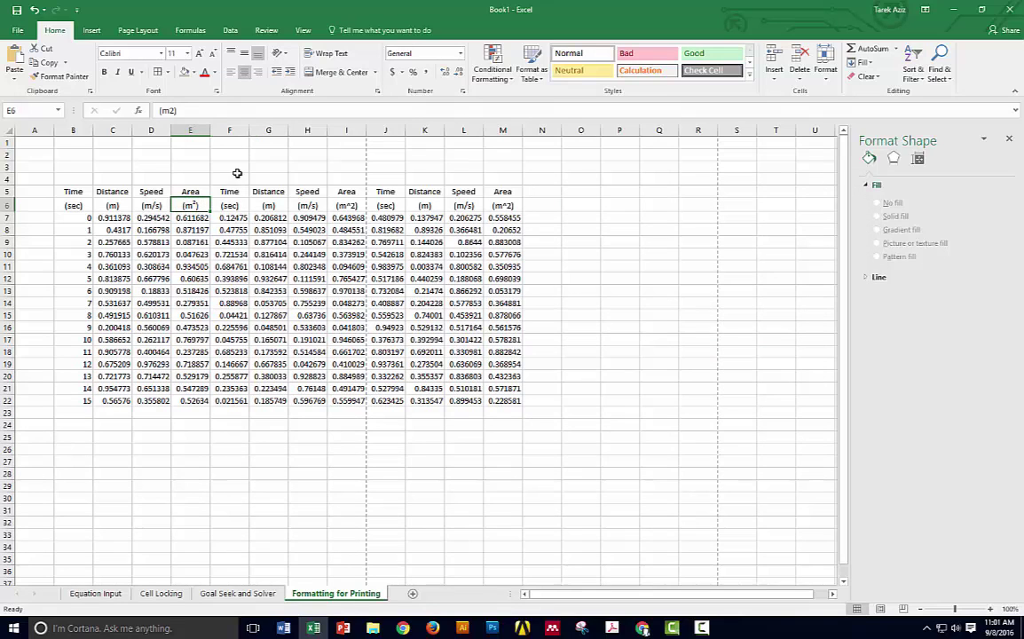
key(ctrl+c)
click(350, 205)
key(ctrl+v)
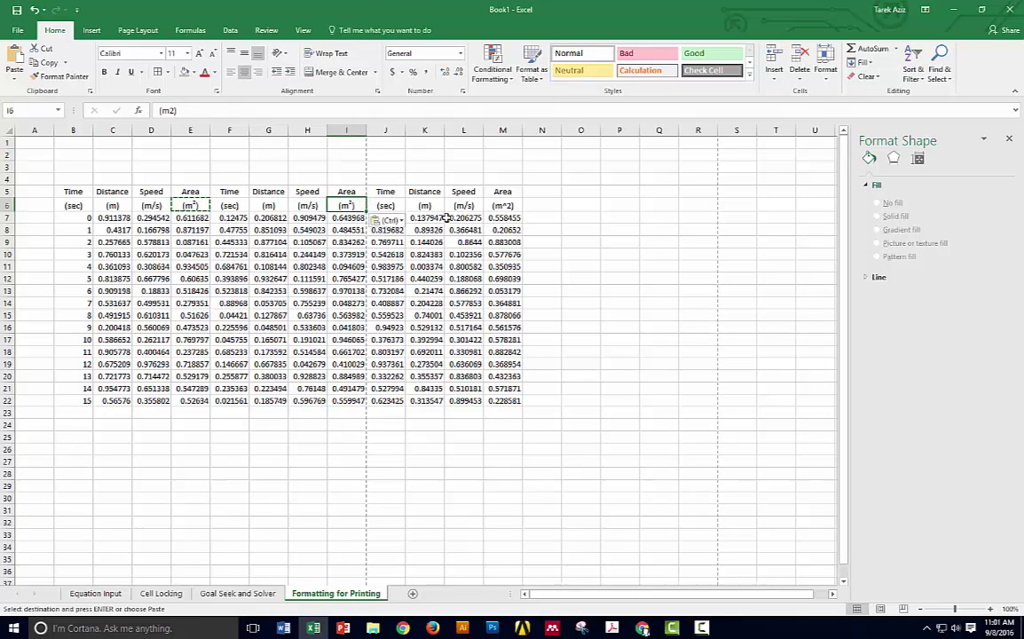
click(502, 205)
key(ctrl+v)
click(372, 457)
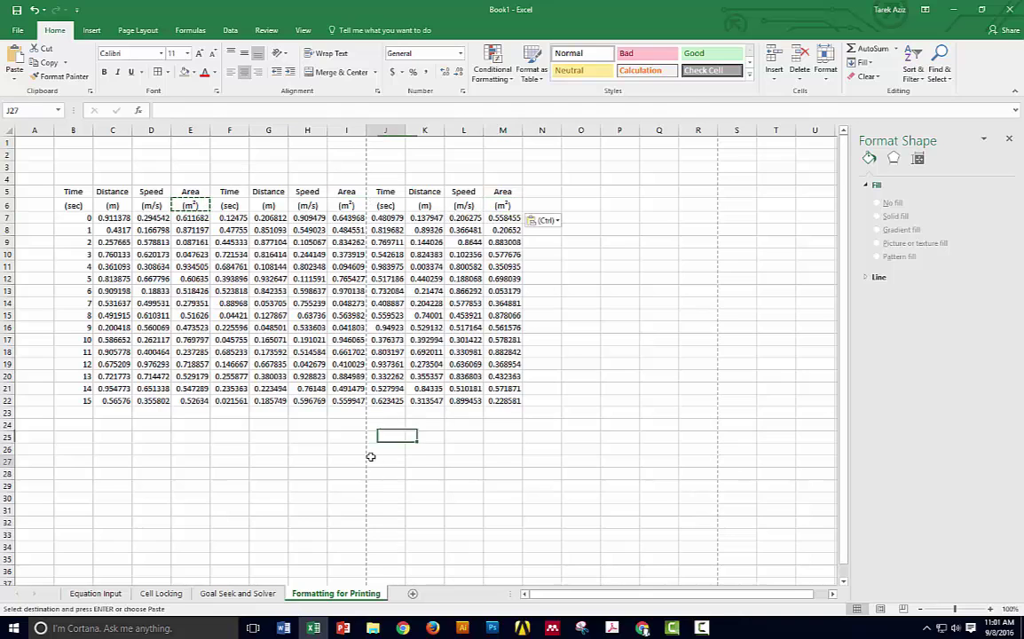
key(Escape)
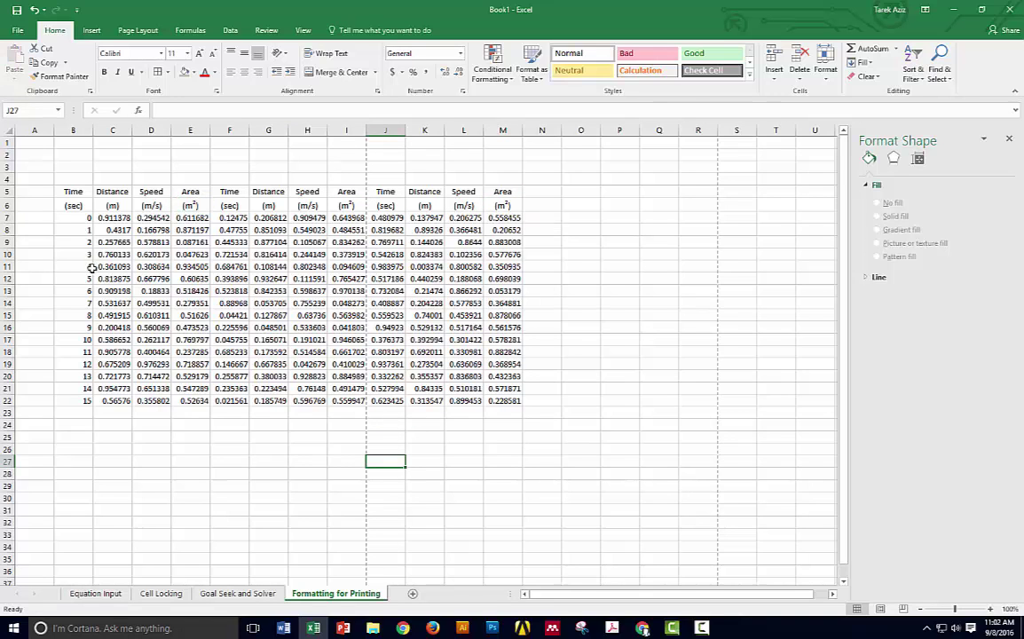
Set the Formatting for Printing sheet's page orientation to Landscape in the print settings and return to the worksheet.
drag(94, 217, 502, 401)
click(433, 434)
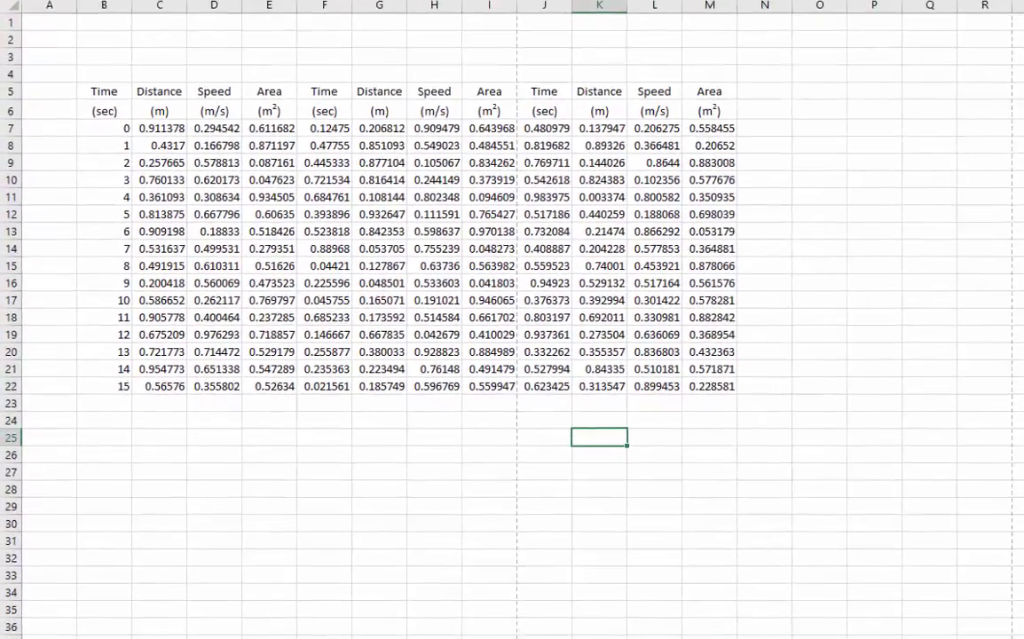
click(21, 34)
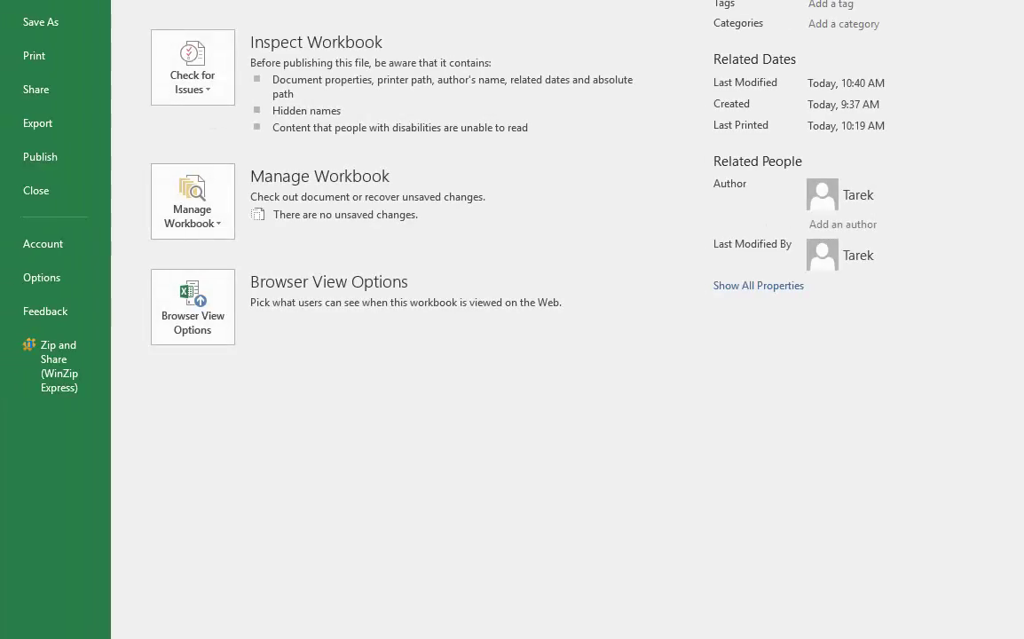
key(Escape)
click(35, 1)
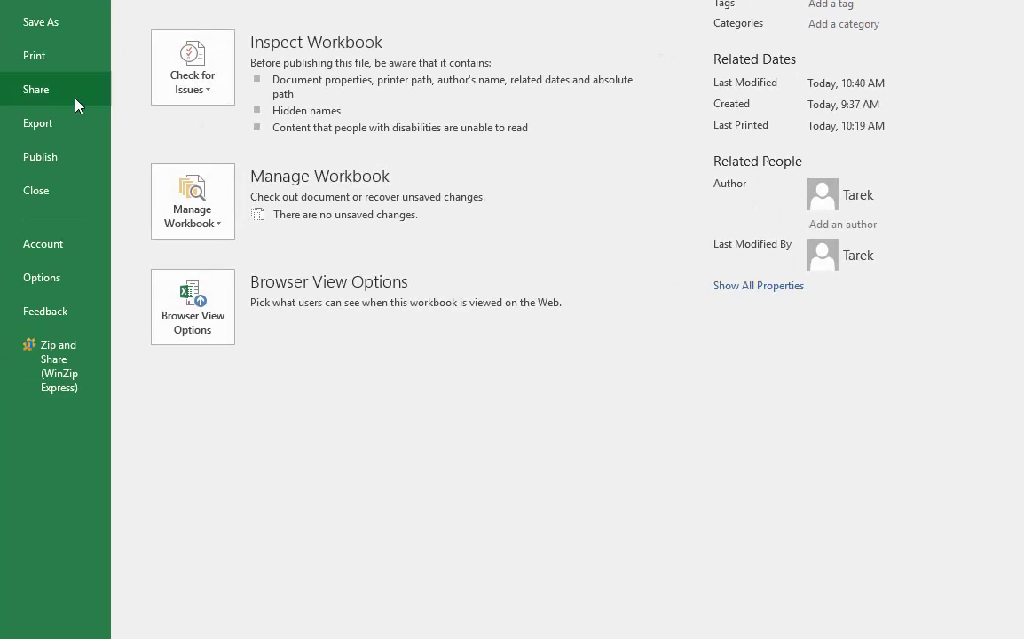
click(35, 61)
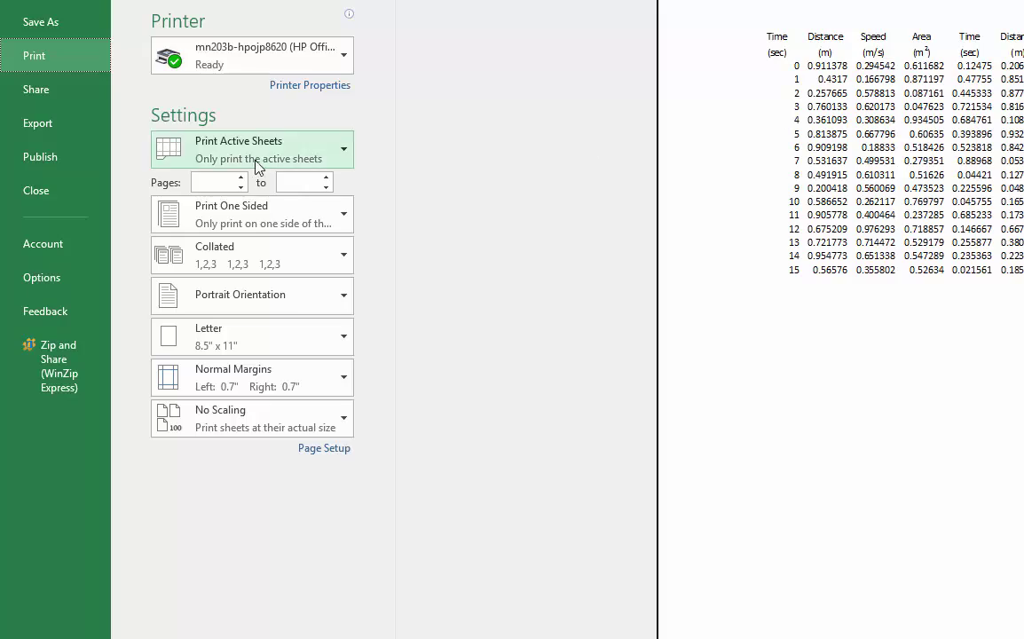
click(251, 220)
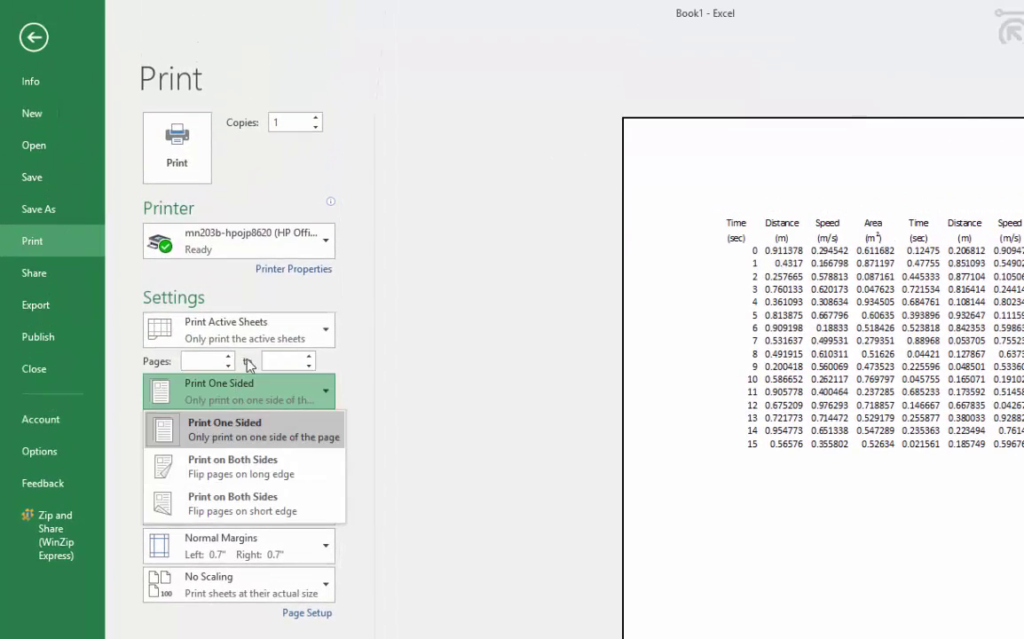
click(353, 359)
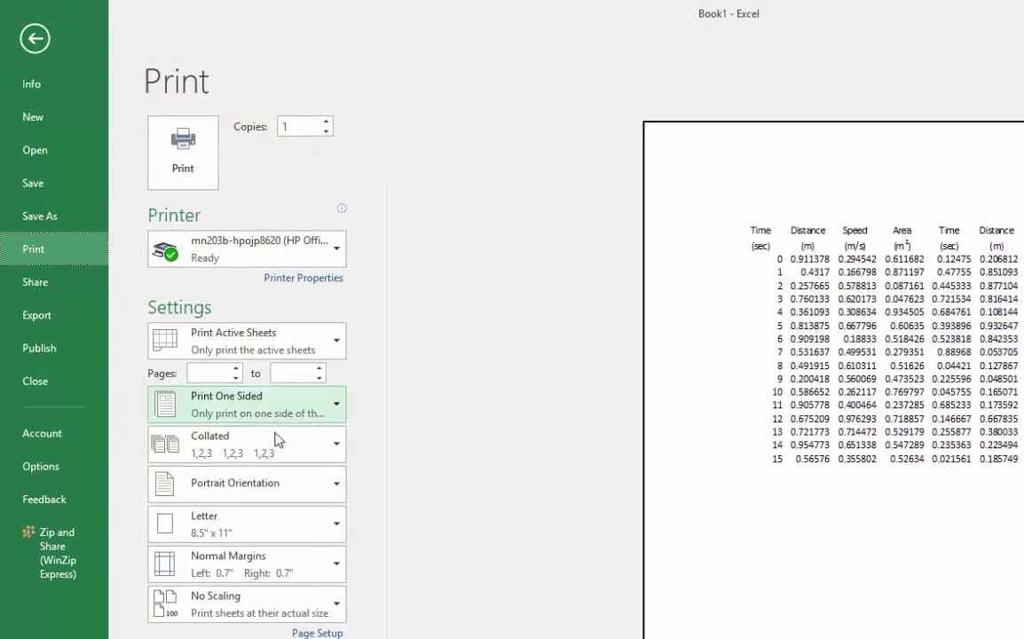
click(273, 495)
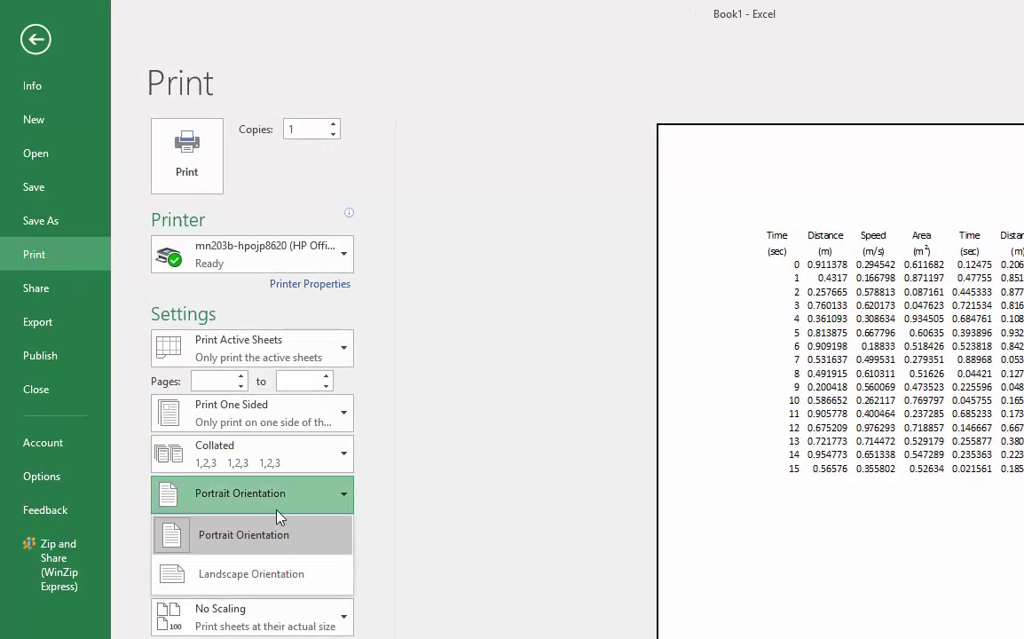
click(286, 572)
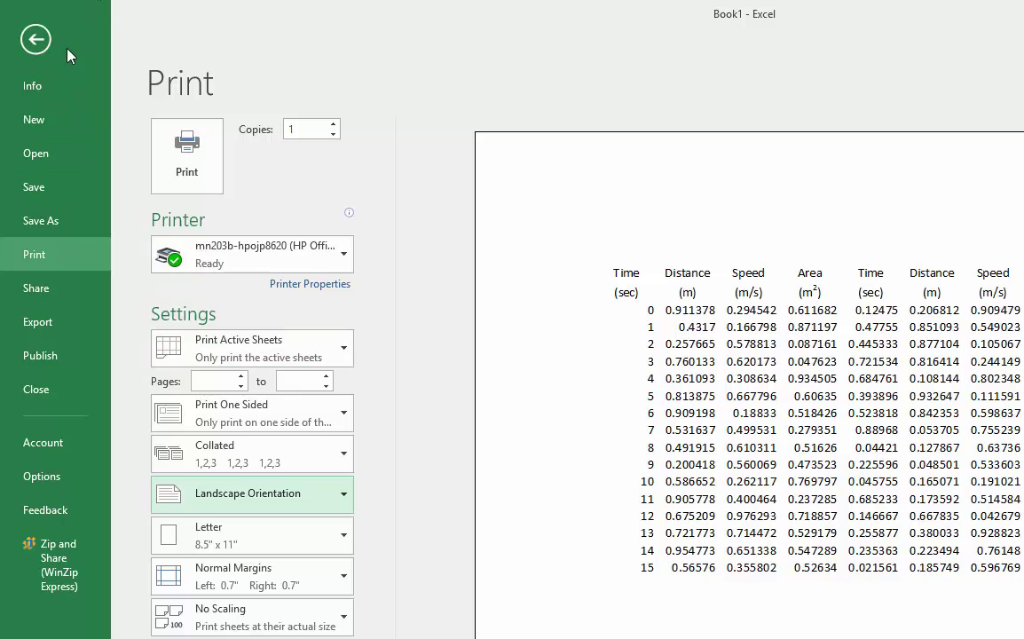
click(37, 40)
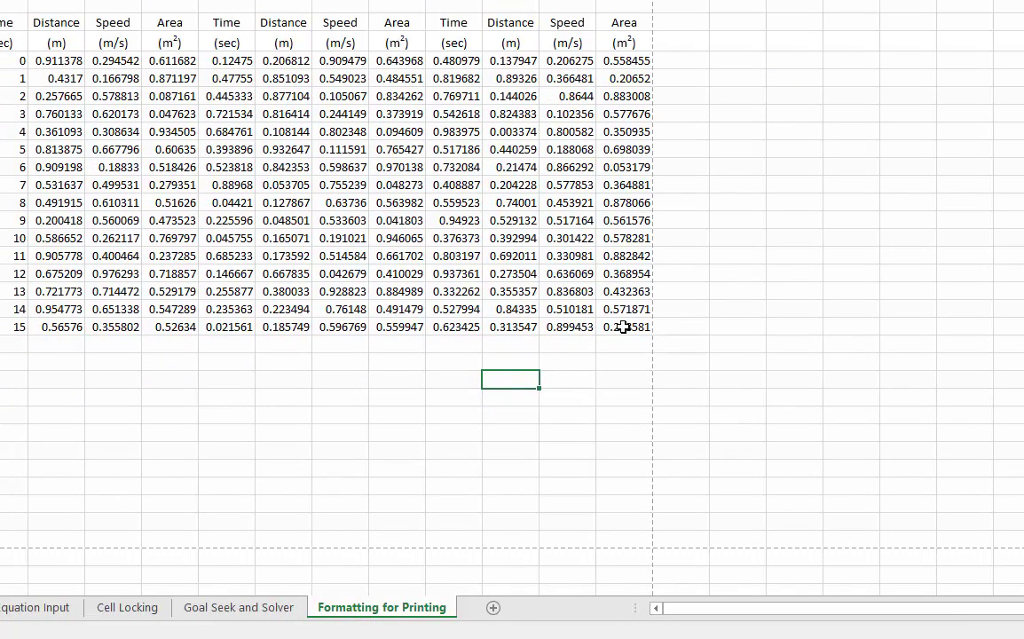
drag(652, 394, 231, 260)
drag(202, 193, 73, 65)
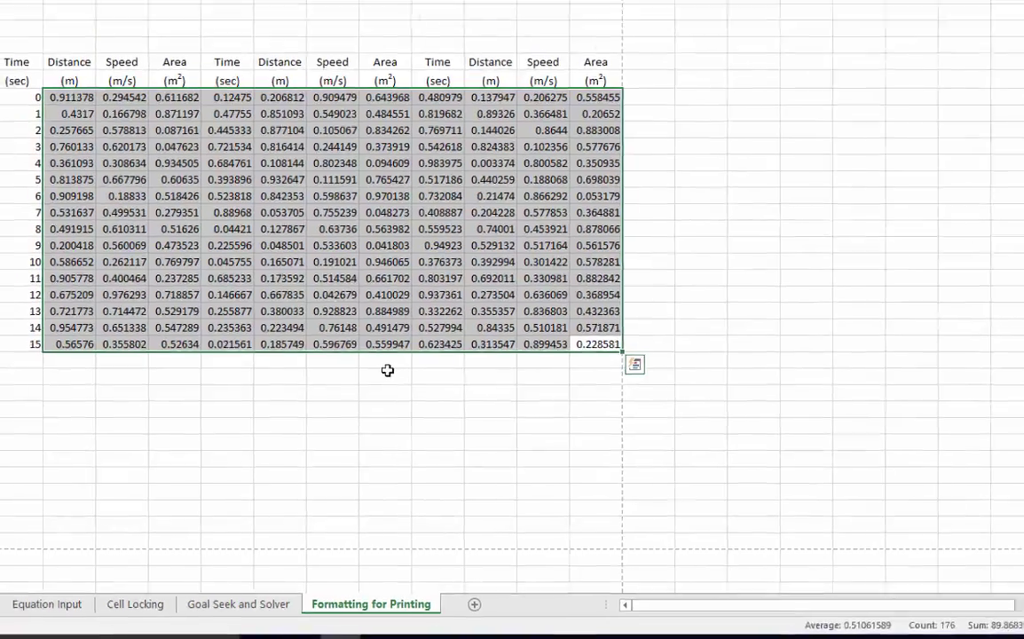
click(393, 360)
drag(610, 326, 586, 325)
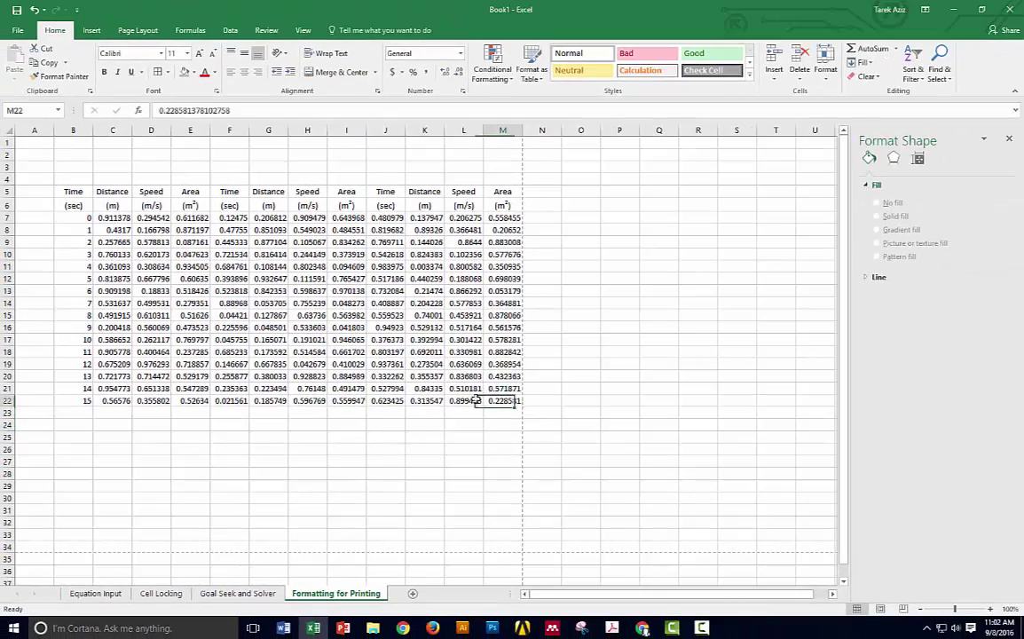
drag(476, 401, 107, 218)
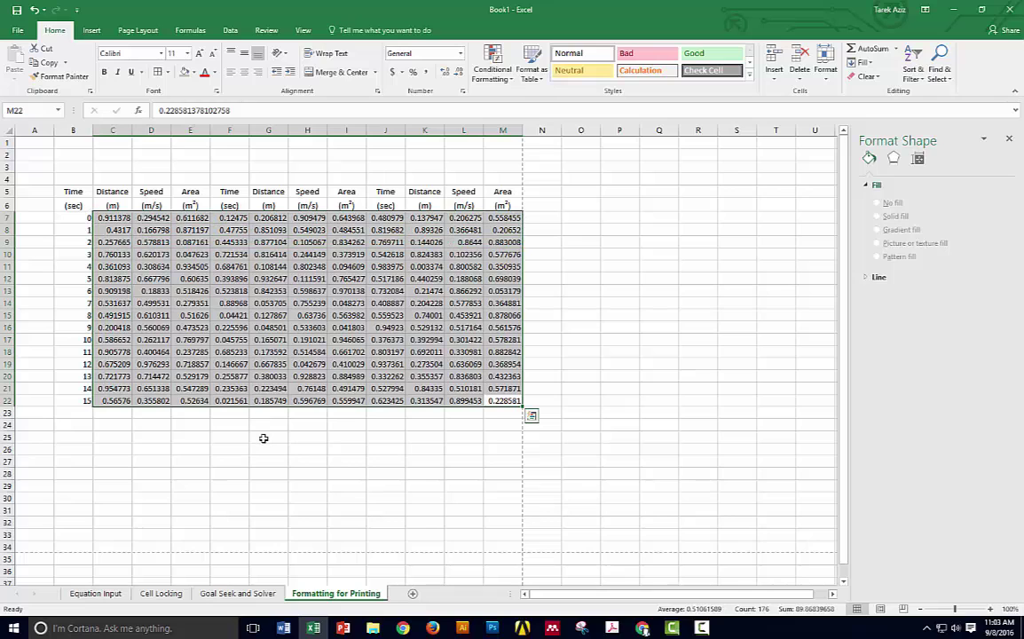
click(423, 460)
drag(118, 217, 378, 241)
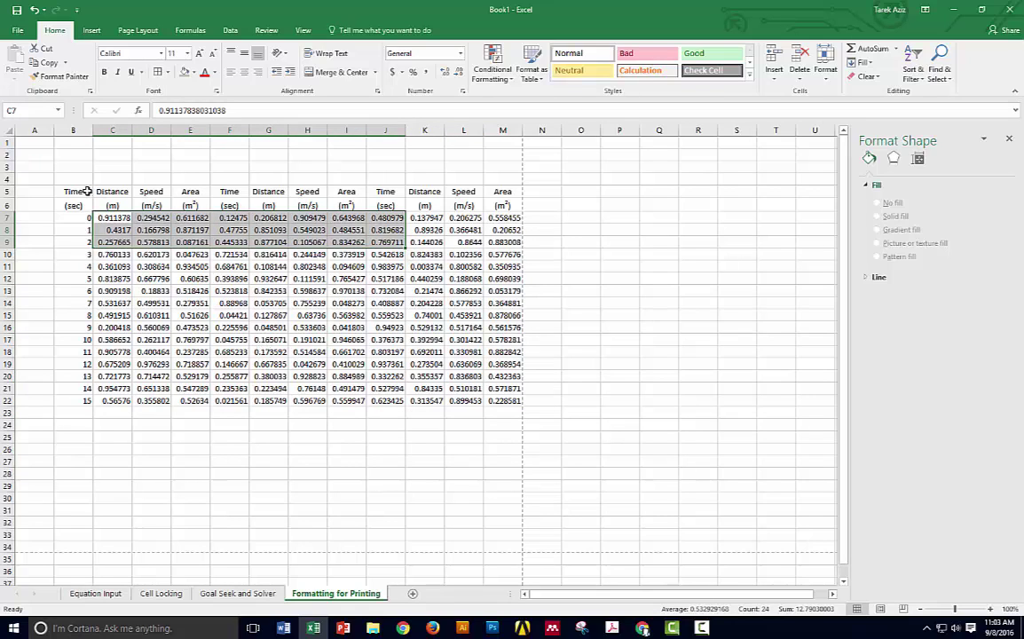
click(105, 218)
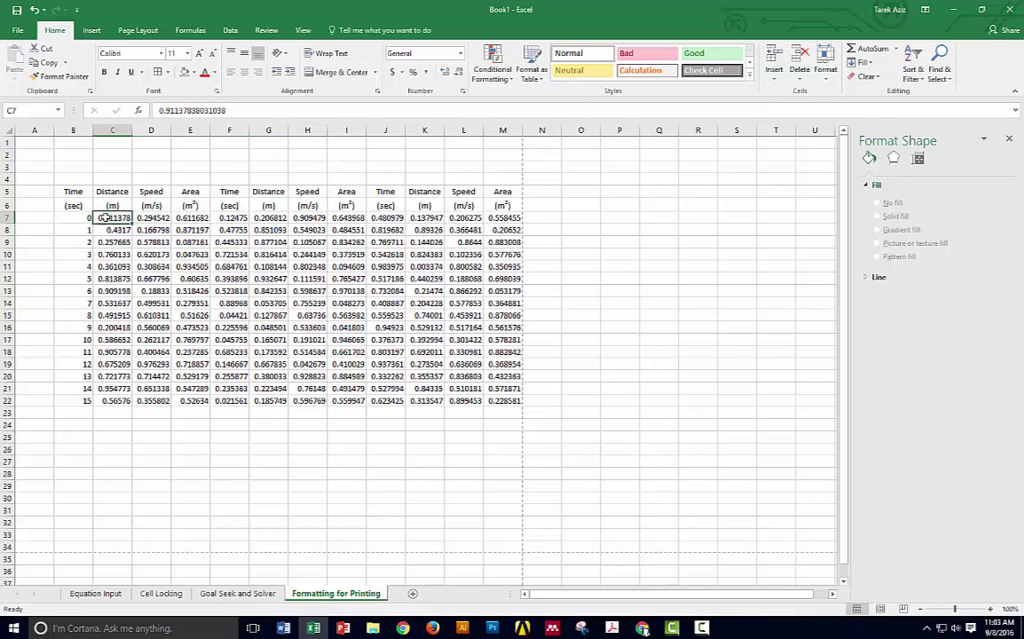
Reduce the displayed decimals of the data values in C7:M22 to two decimal places.
drag(104, 218, 506, 404)
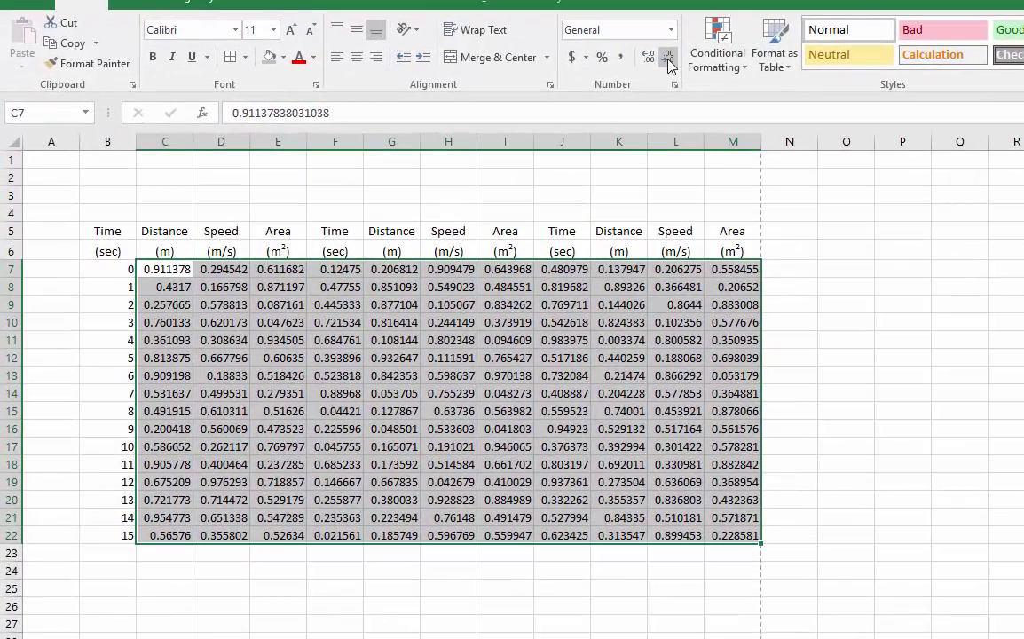
click(460, 74)
click(668, 60)
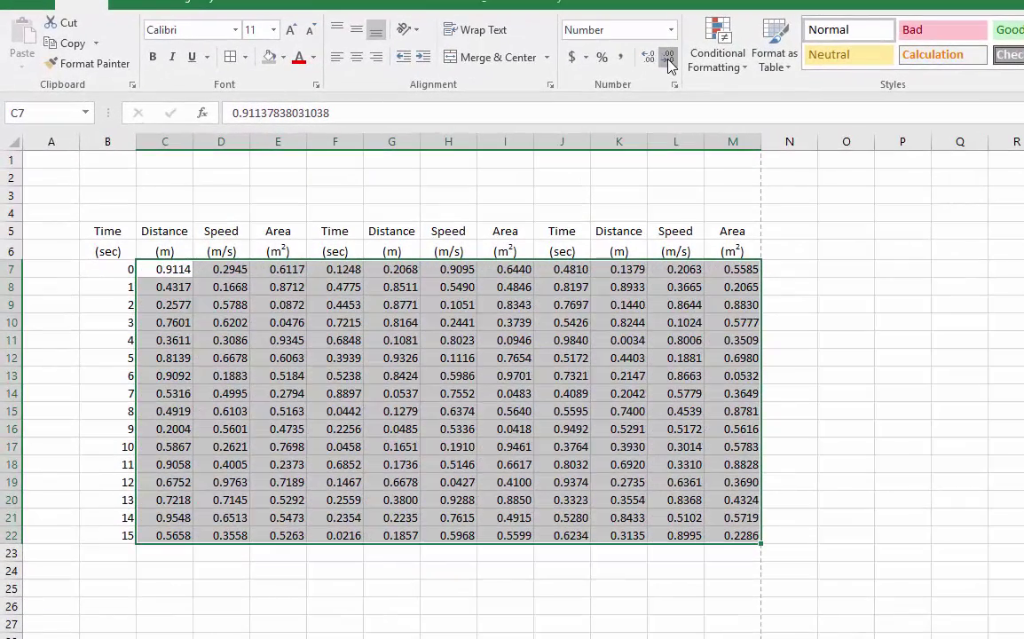
click(668, 60)
click(668, 60)
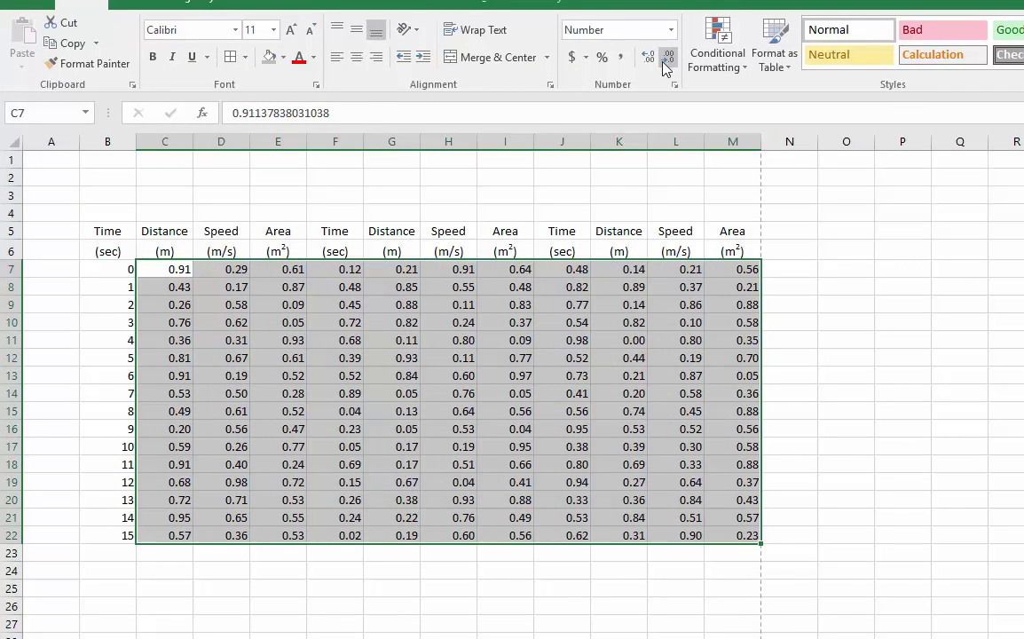
Centre the data values in C7:M22 and the time values in B7:B22 horizontally.
click(355, 58)
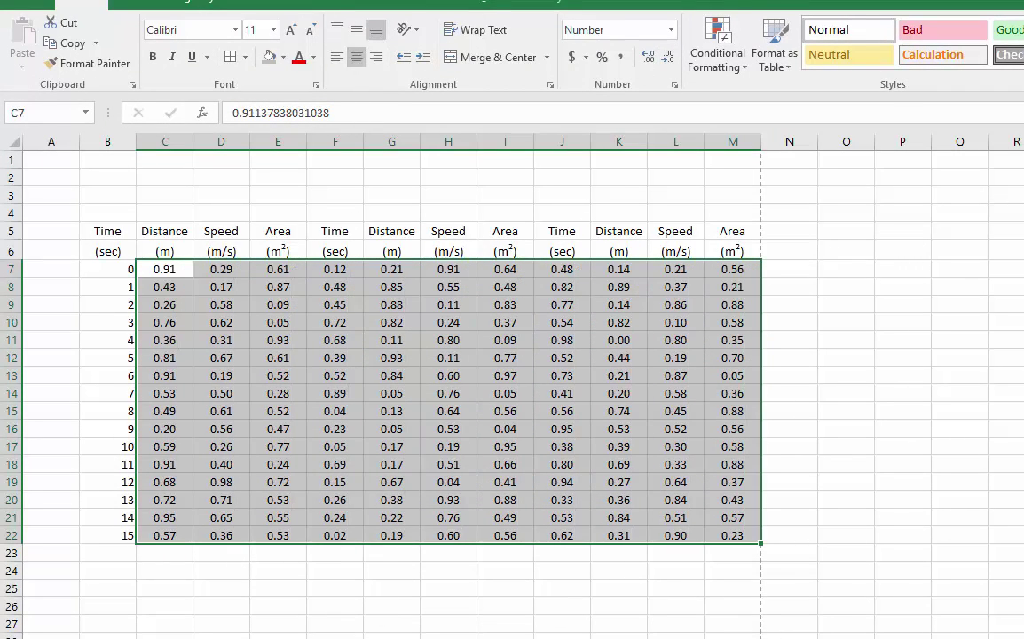
drag(103, 271, 104, 539)
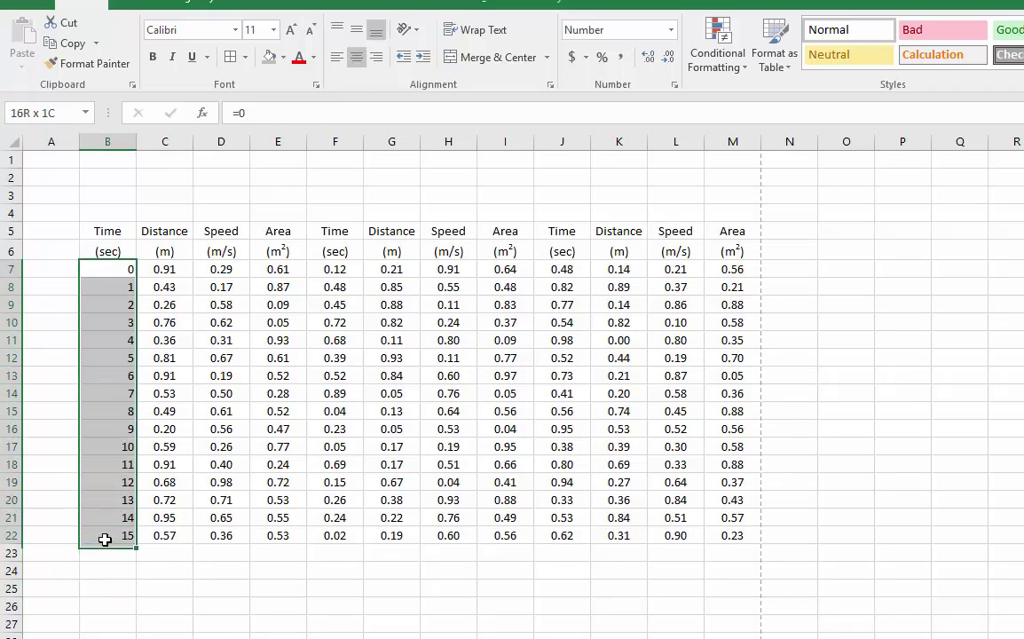
click(360, 60)
click(391, 638)
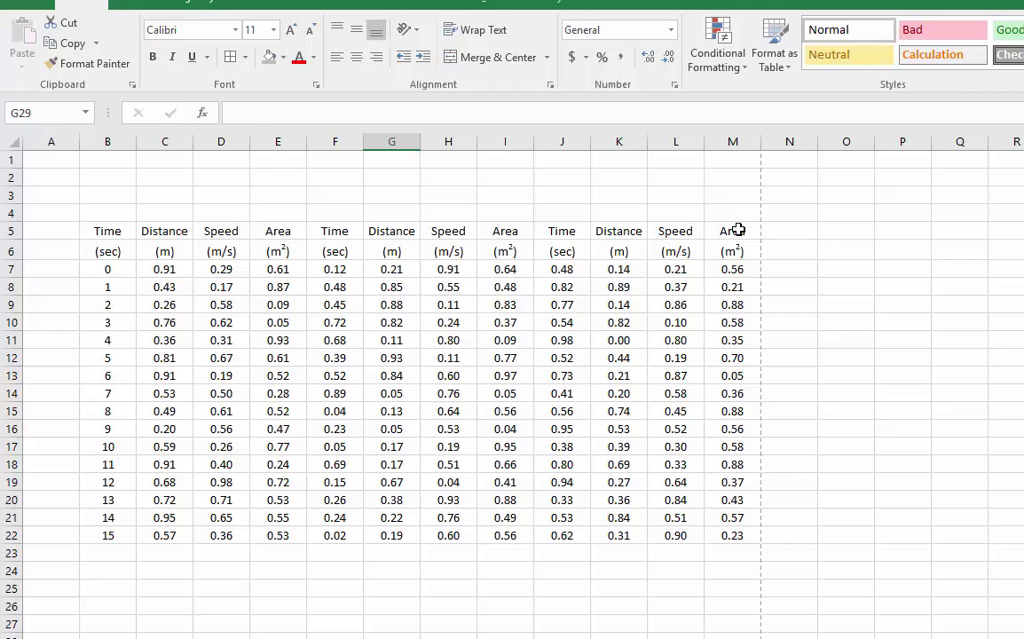
drag(734, 230, 93, 251)
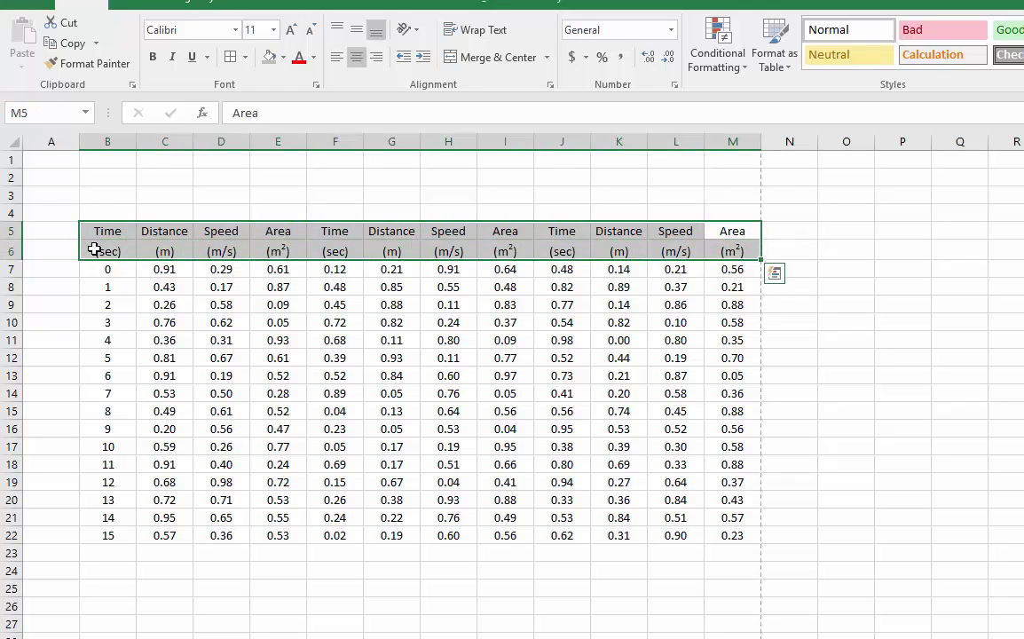
click(113, 233)
click(156, 231)
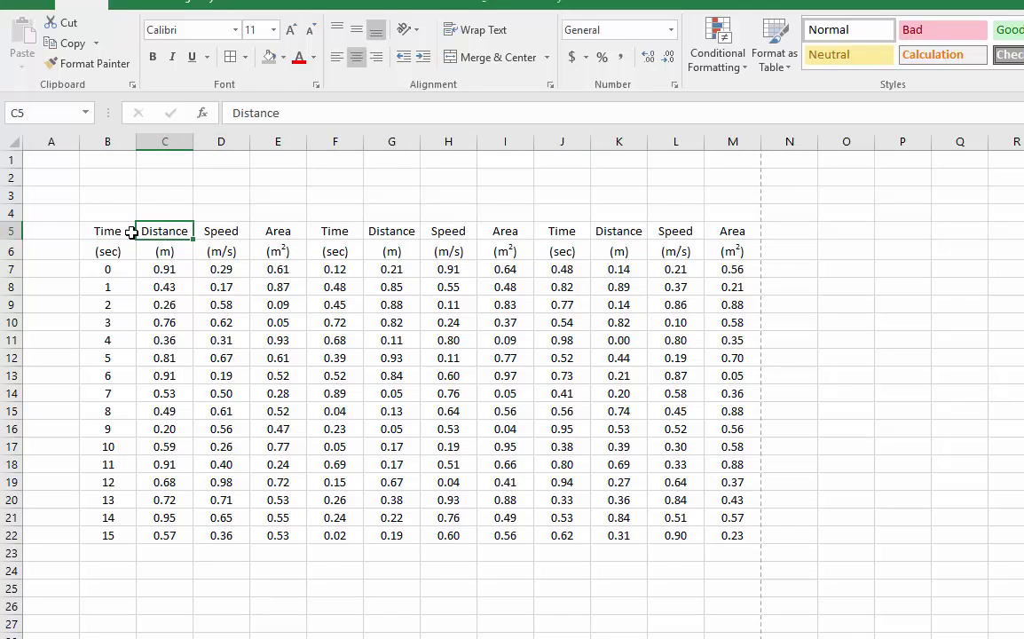
drag(148, 233, 288, 249)
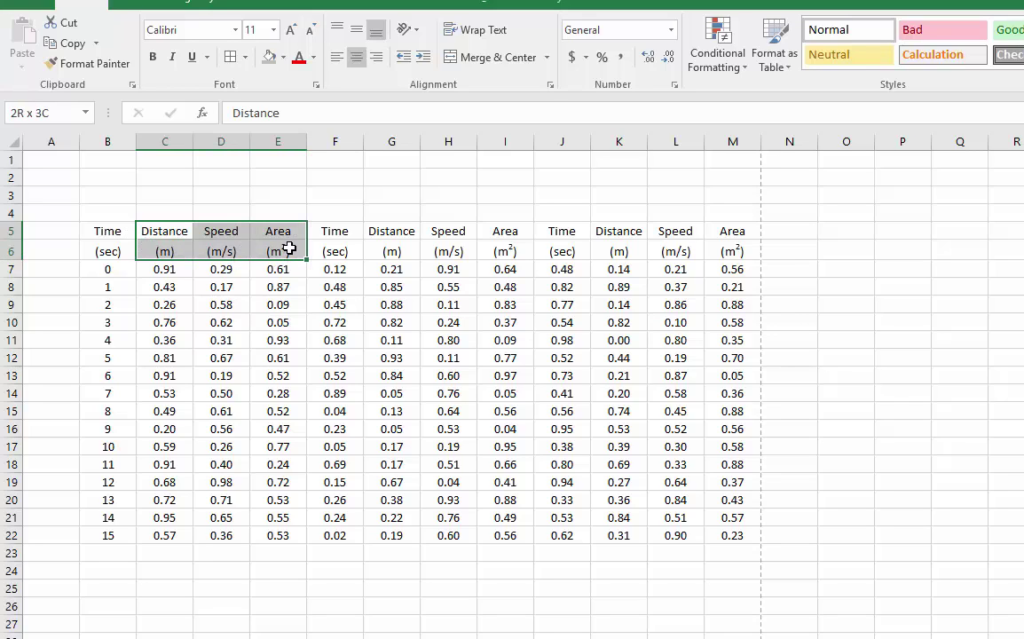
drag(288, 249, 289, 250)
drag(333, 232, 337, 250)
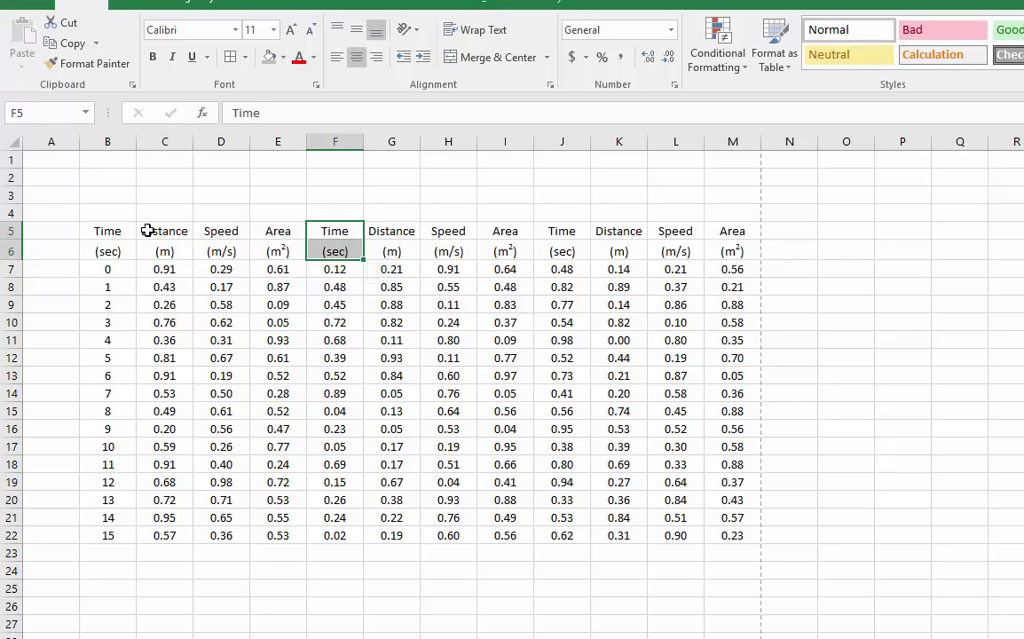
drag(120, 232, 554, 248)
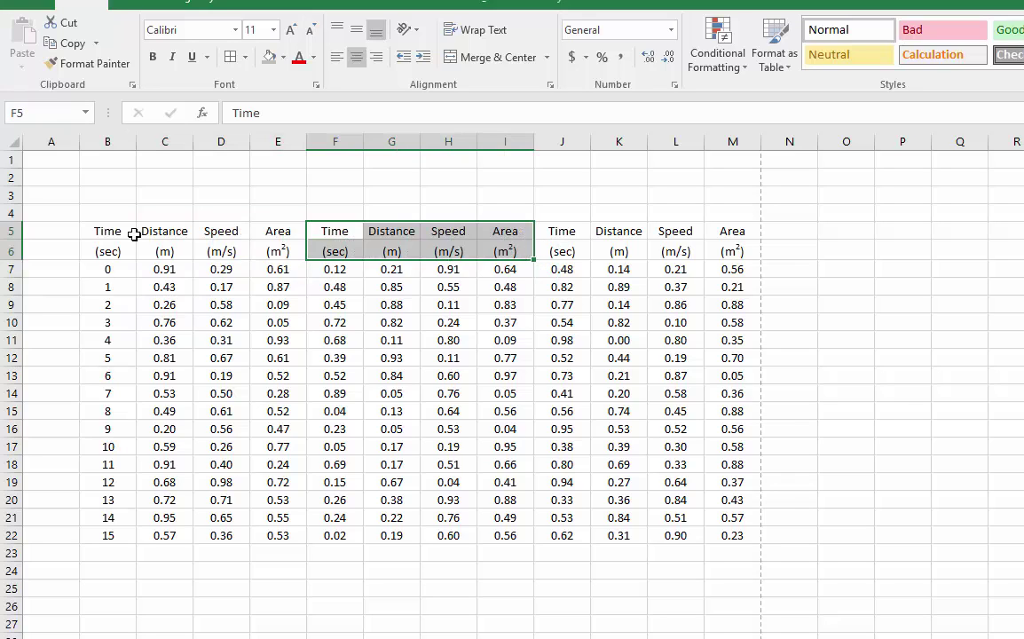
Enter the heading Data 1 in C4 above the first group of columns.
click(204, 207)
click(175, 211)
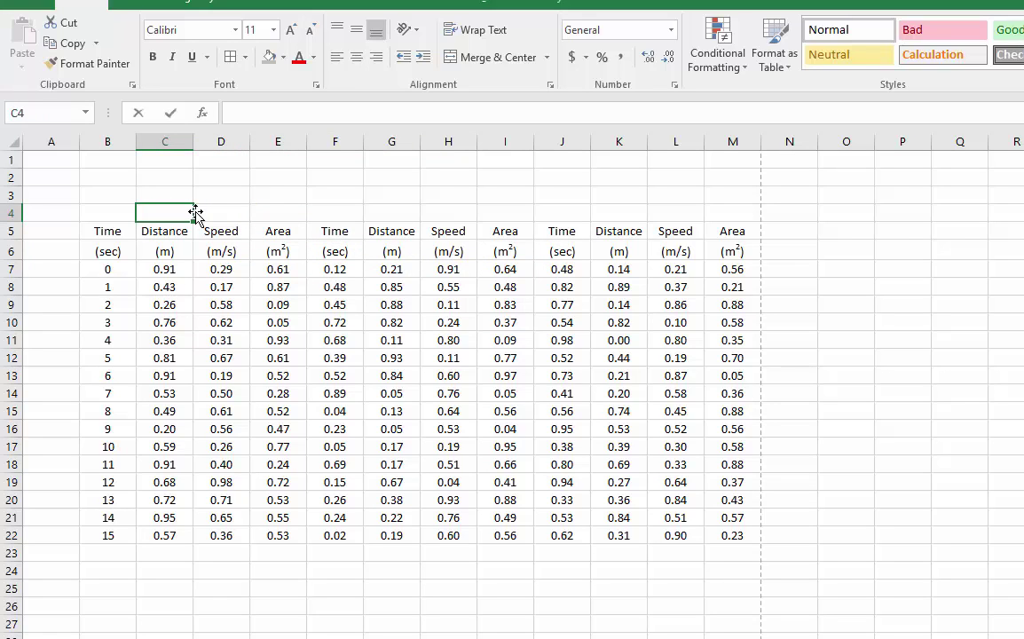
text(Data 1)
key(Return)
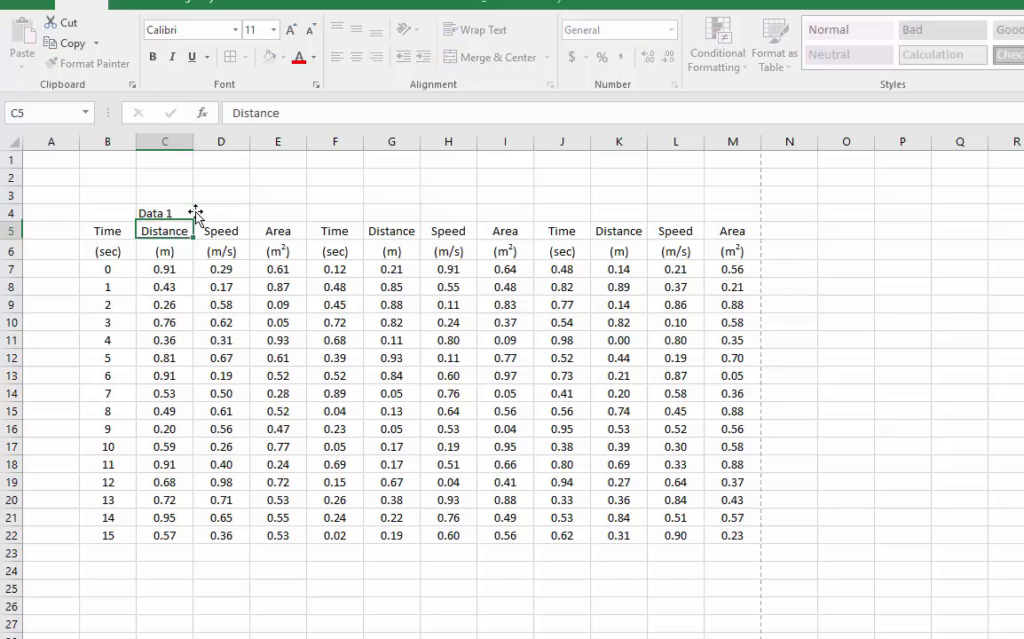
Enter the heading Data 2 in G4 above the second group of columns.
key(Up)
key(Right)
key(Right)
key(Right)
key(Right)
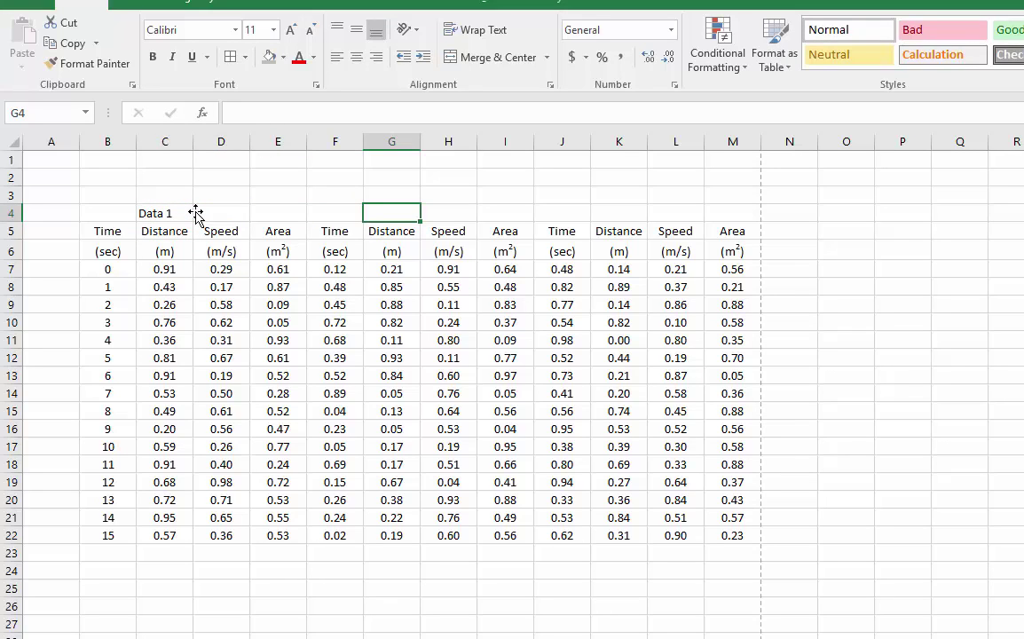
text(T)
text(Data 2)
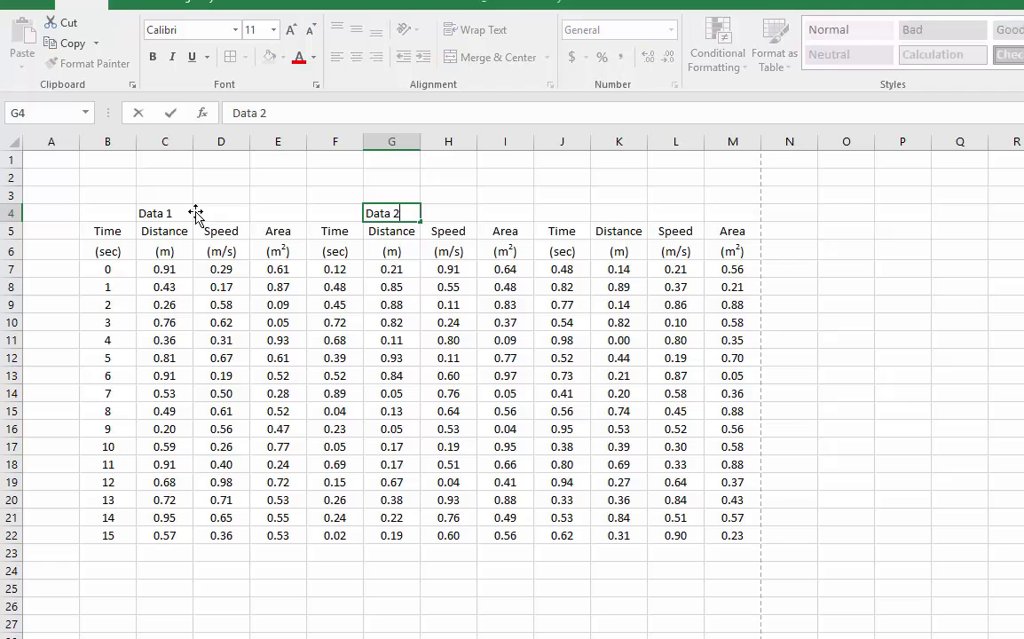
Enter the heading Data 3 in K4 above the third group of columns.
key(Right)
key(Right)
key(Right)
key(Right)
text(Dat)
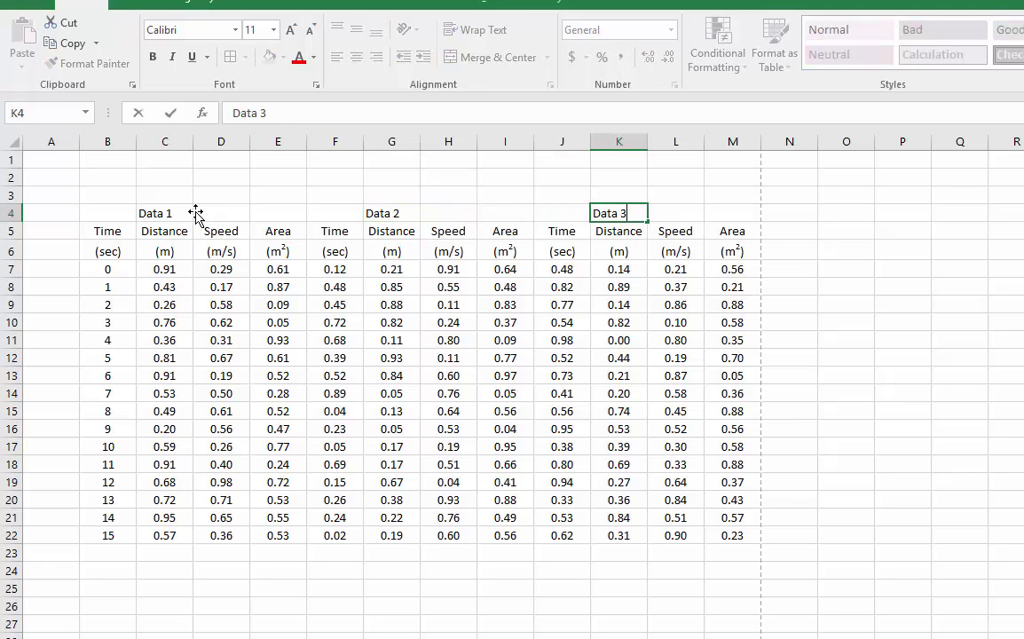
key(Return)
Merge and centre the Data 1 heading across B4:E4 and make it bold.
drag(117, 213, 253, 212)
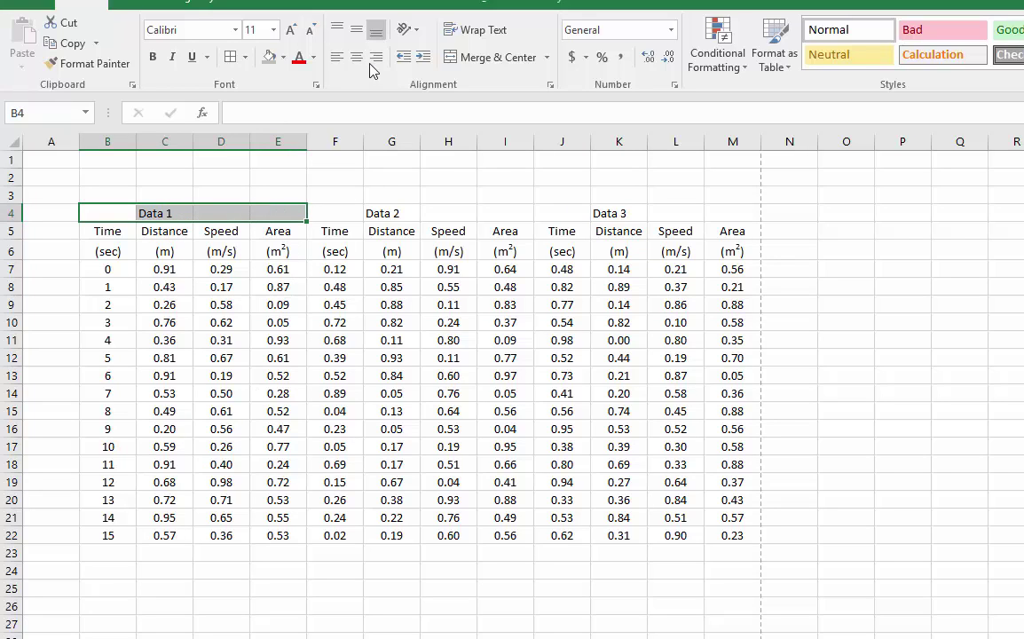
click(488, 57)
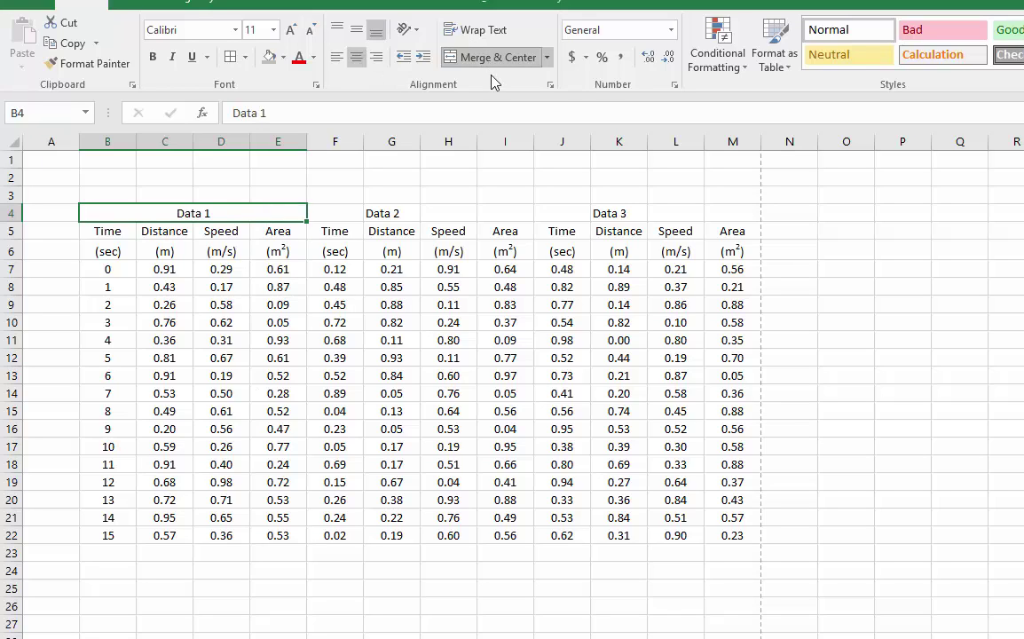
key(ctrl+b)
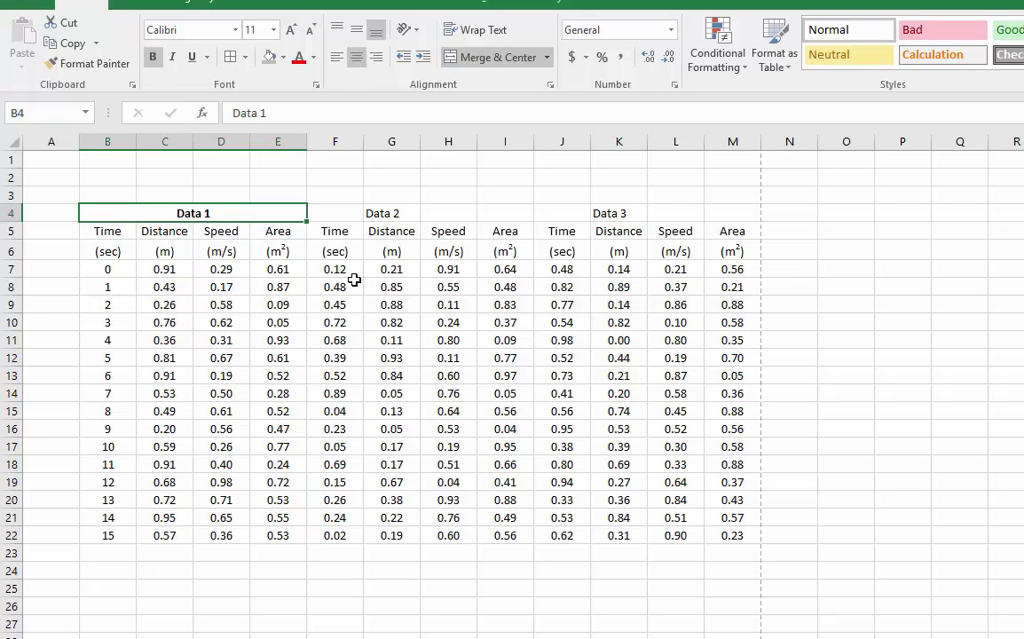
Merge and centre the Data 2 heading across F4:I4.
drag(329, 209, 500, 215)
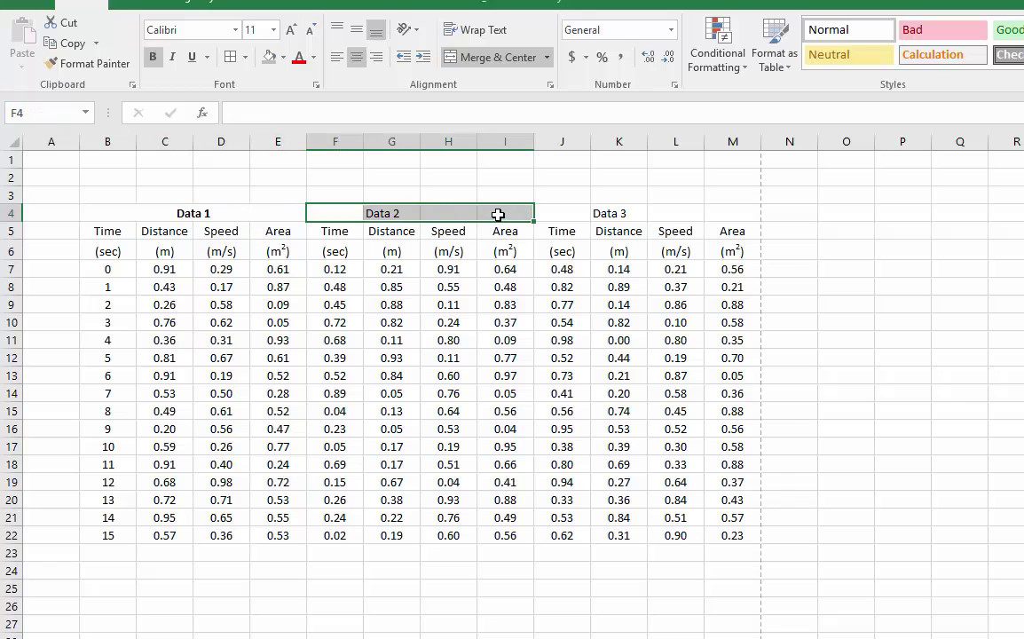
click(470, 58)
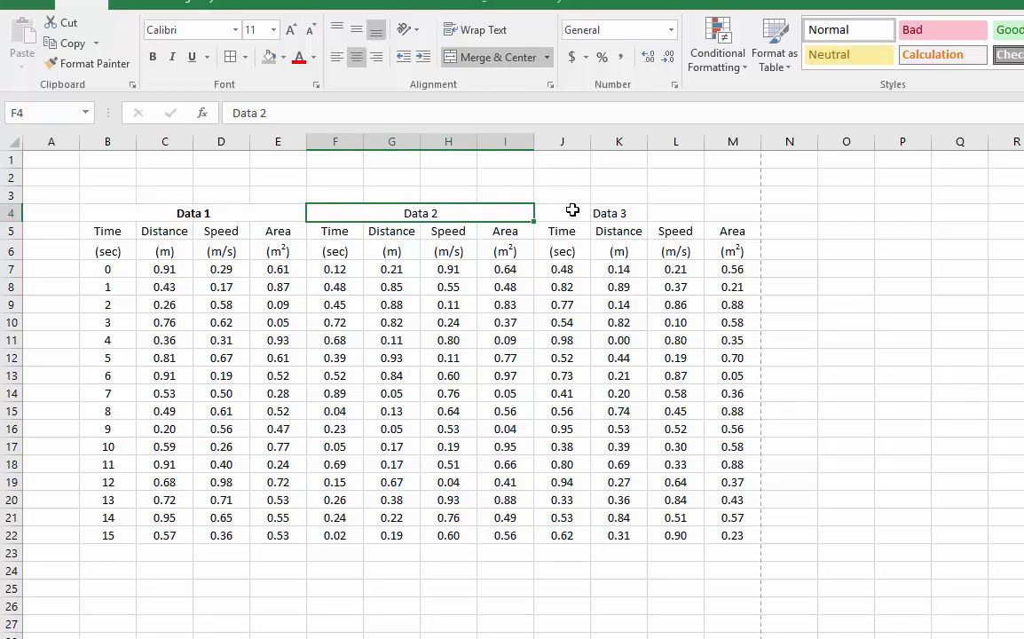
Copy the Data 1 heading's bold merged formatting to the Data 2 heading and to J4:M4.
drag(572, 210, 678, 210)
click(186, 210)
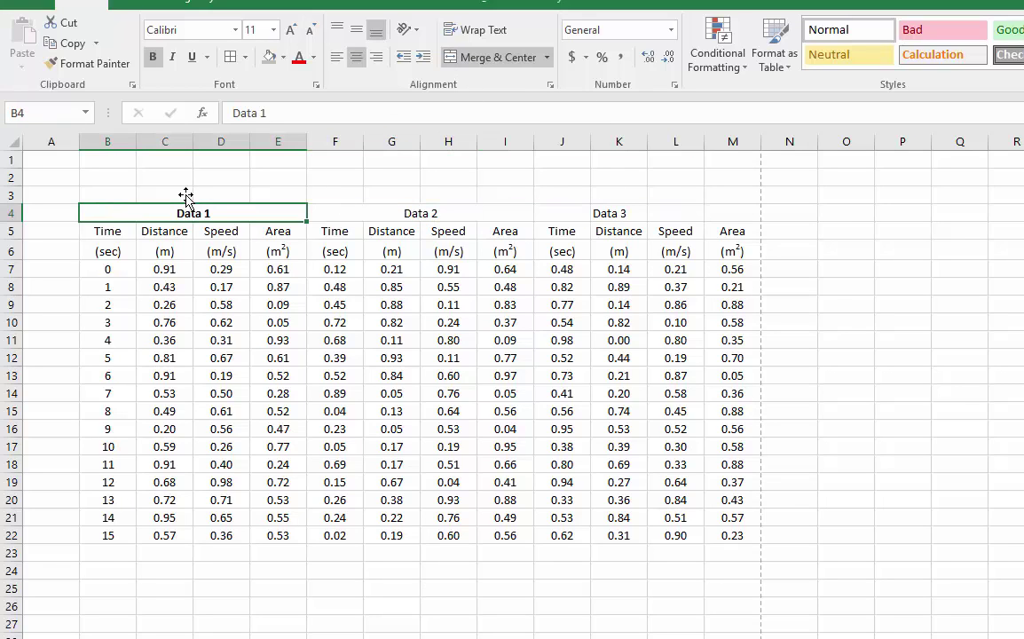
click(98, 65)
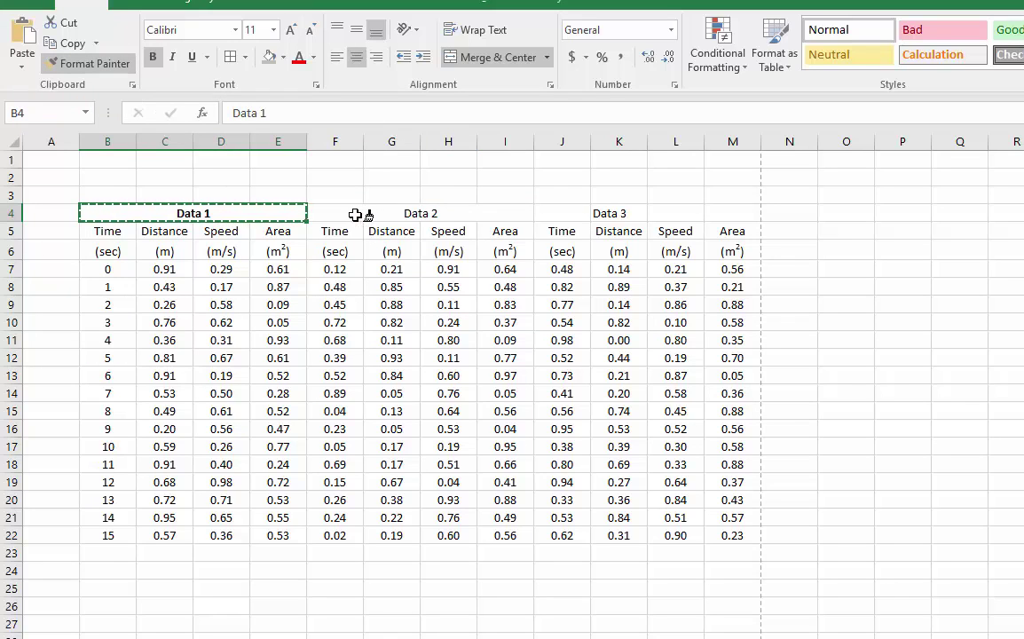
drag(355, 215, 503, 210)
drag(568, 213, 719, 215)
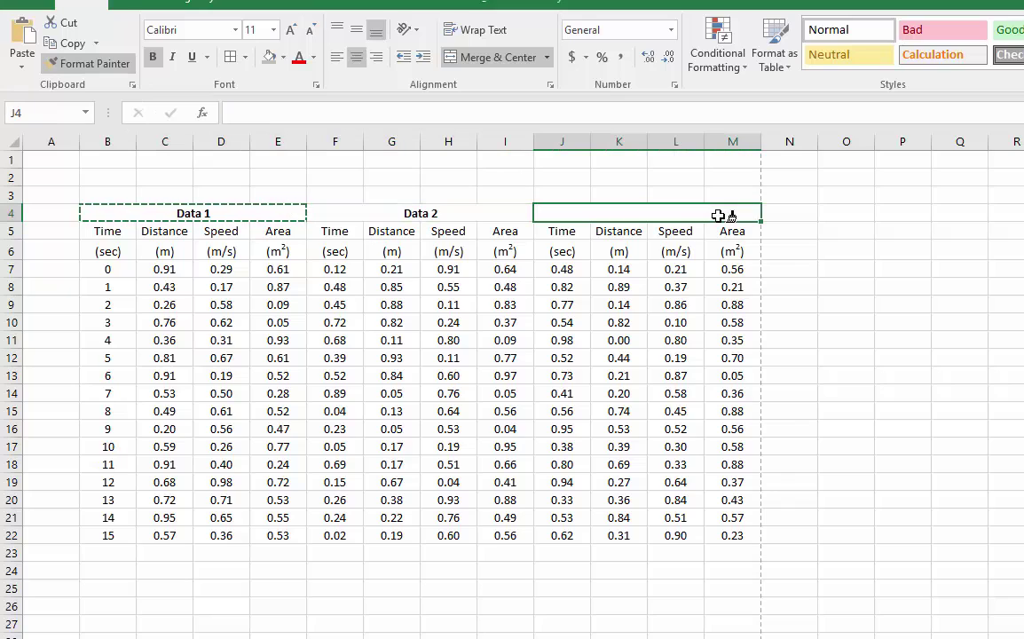
key(Escape)
Enter the heading Data 3 in the merged cell J4:M4.
double_click(658, 210)
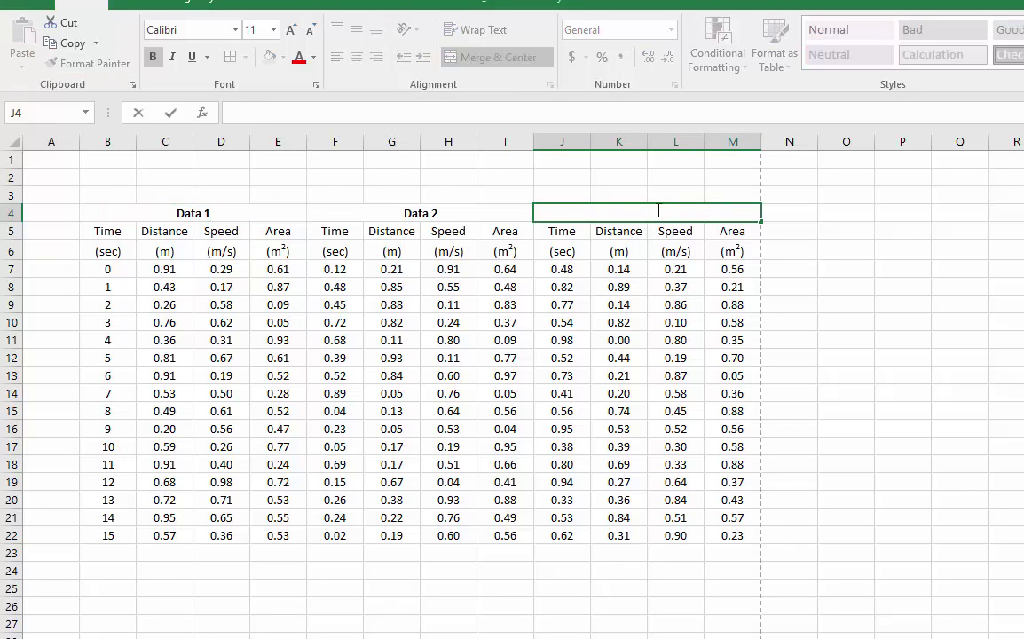
text(Data 3)
key(Return)
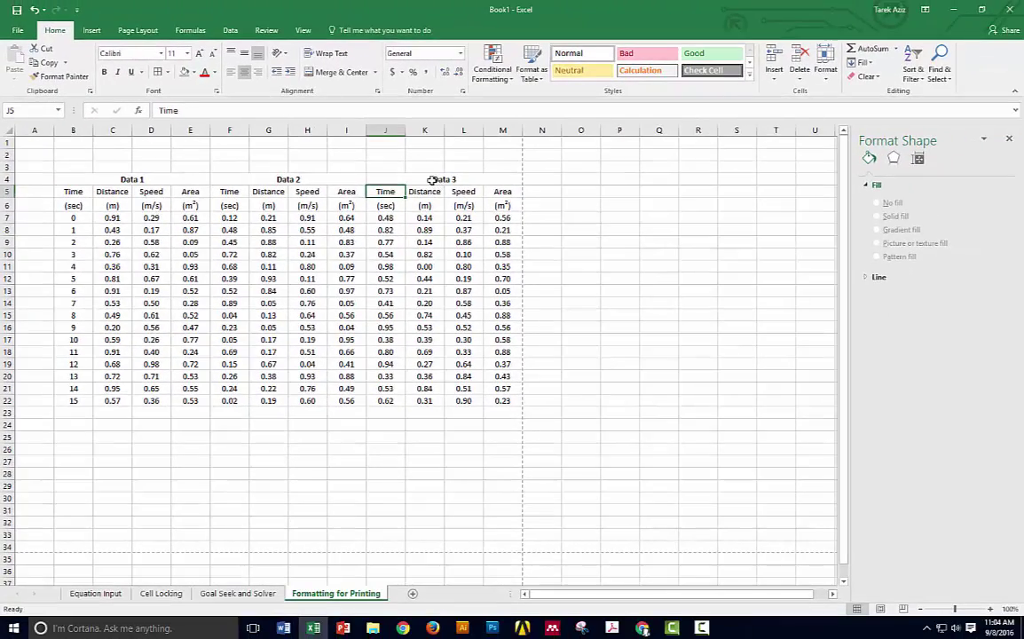
Apply a thick outside border around the Data 3 block, J4:M22.
drag(432, 180, 440, 401)
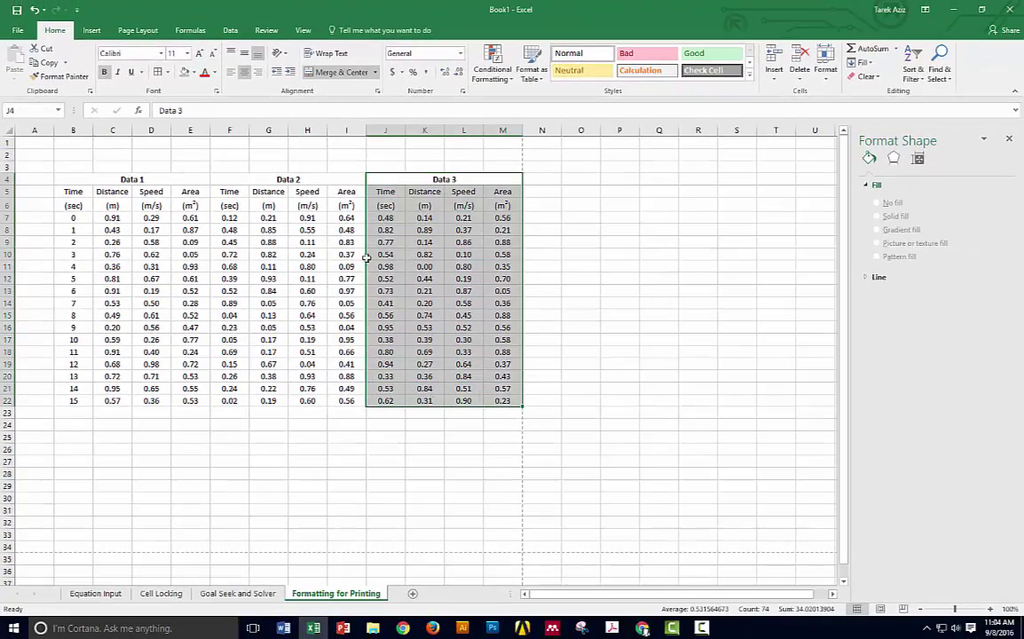
click(167, 72)
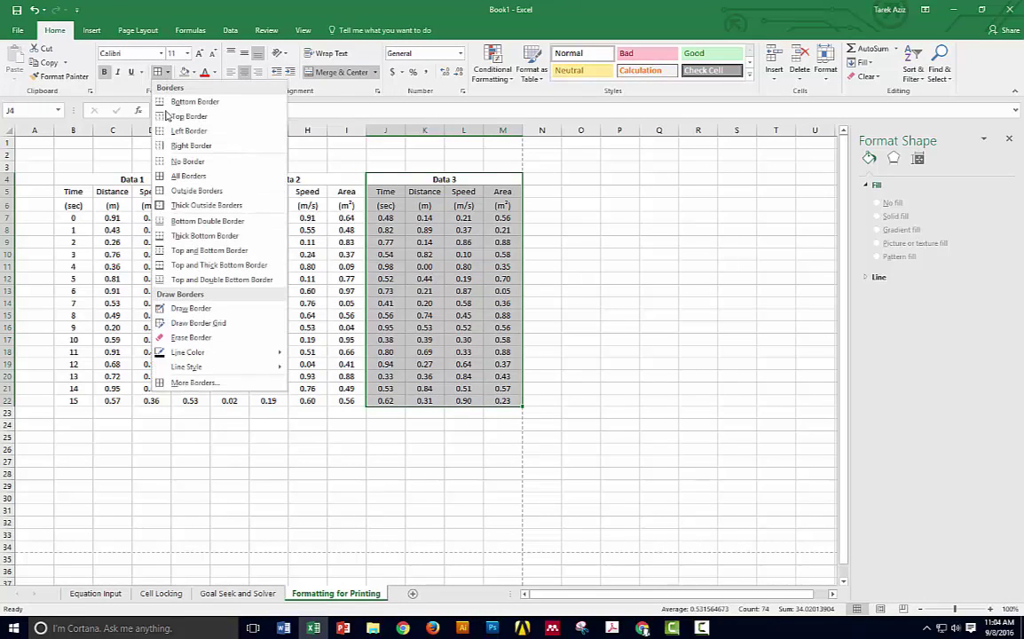
click(182, 191)
click(400, 256)
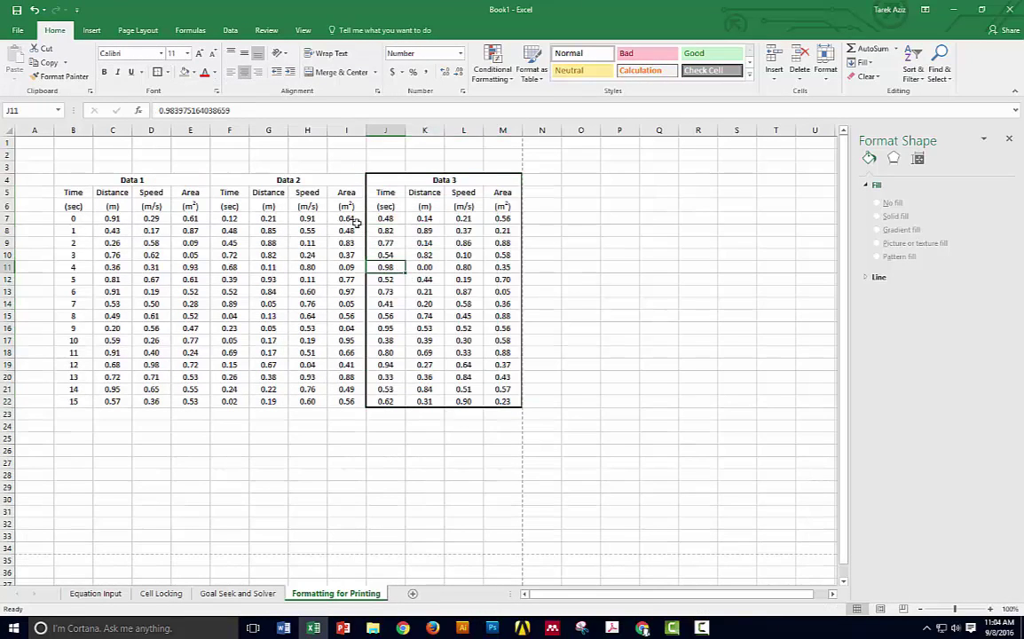
Apply the same thick outside border to the Data 2 block F4:I22 and the Data 1 block B4:E22.
drag(341, 176, 259, 397)
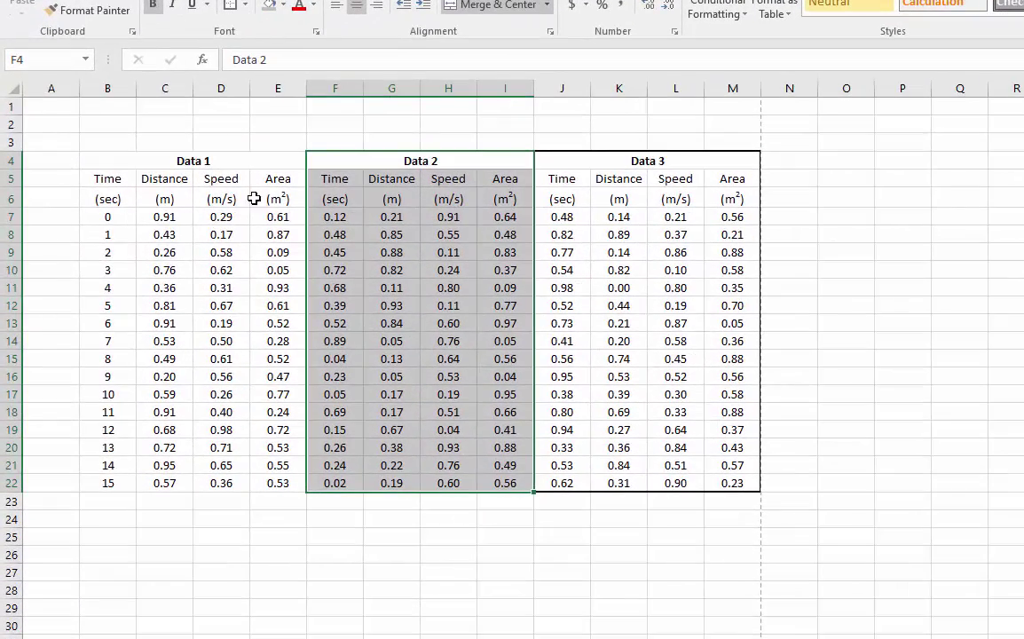
drag(241, 156, 208, 480)
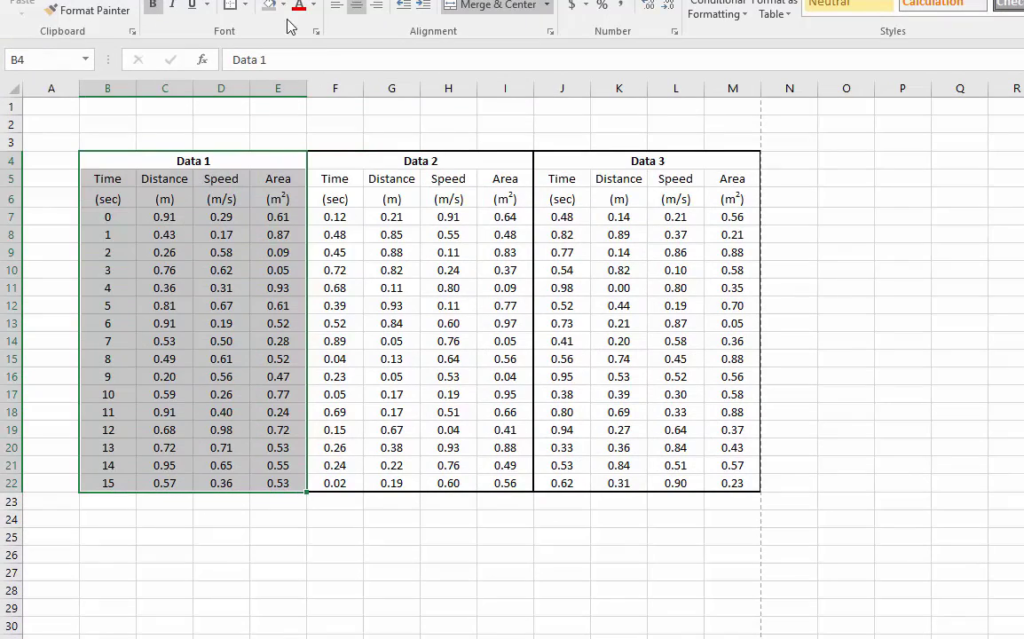
click(231, 7)
drag(329, 604, 328, 591)
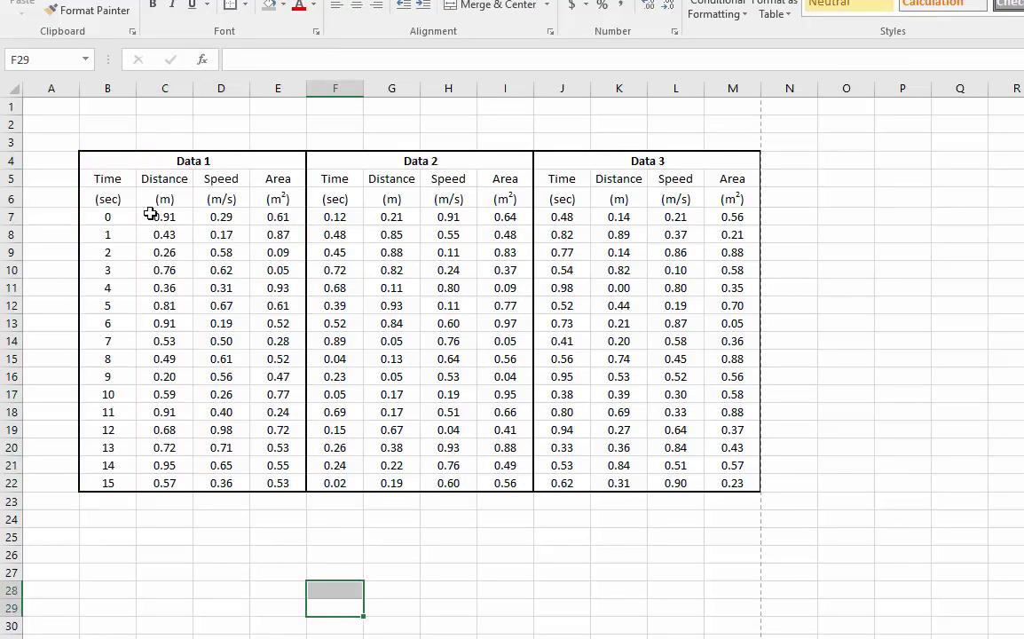
Apply a thick outside border around the group heading row B4:M4.
click(102, 180)
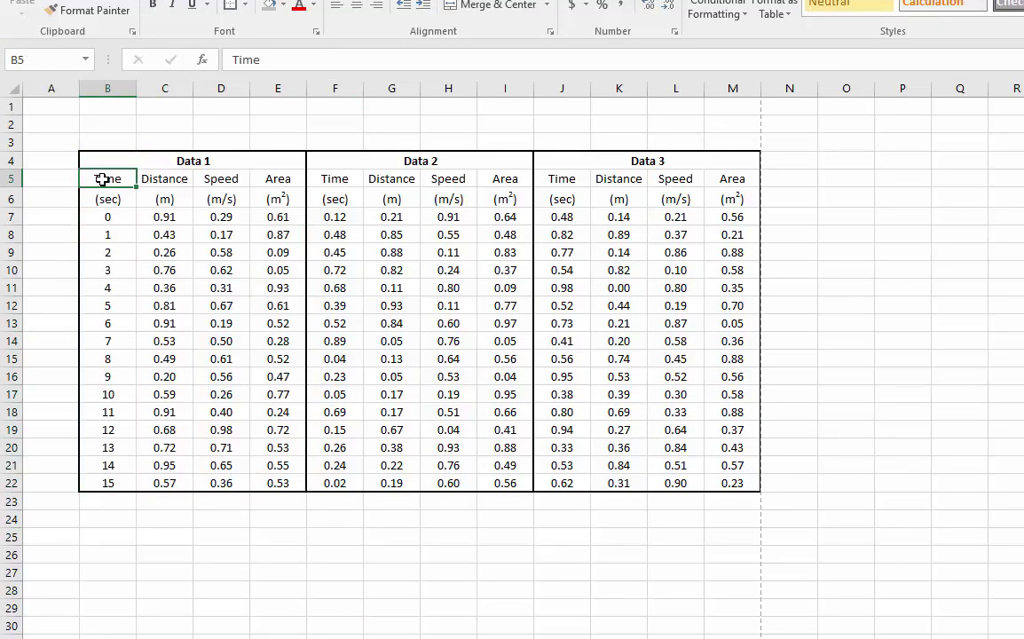
drag(91, 160, 630, 159)
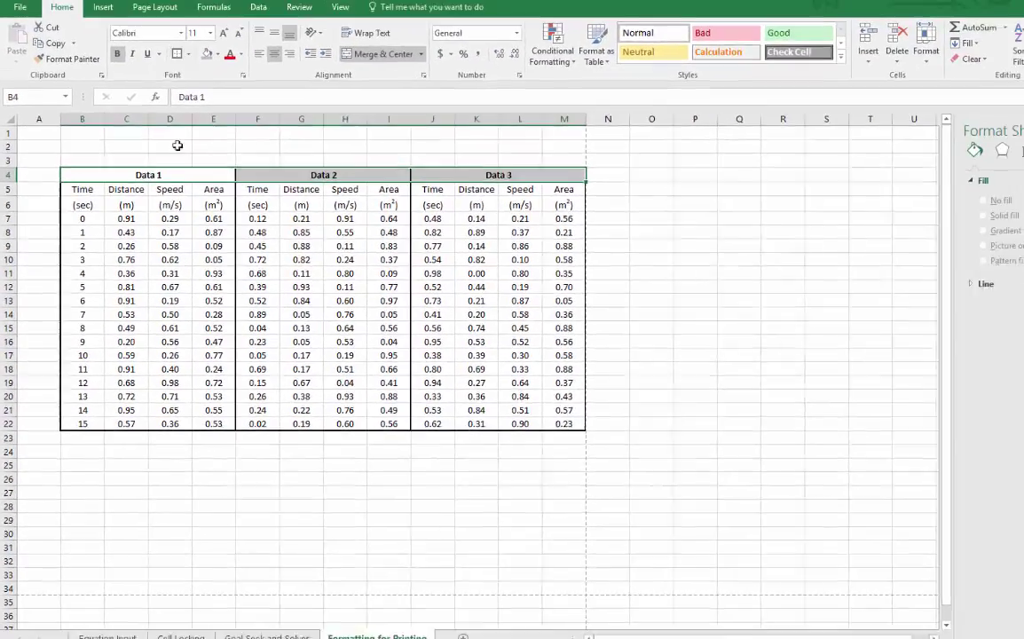
click(218, 217)
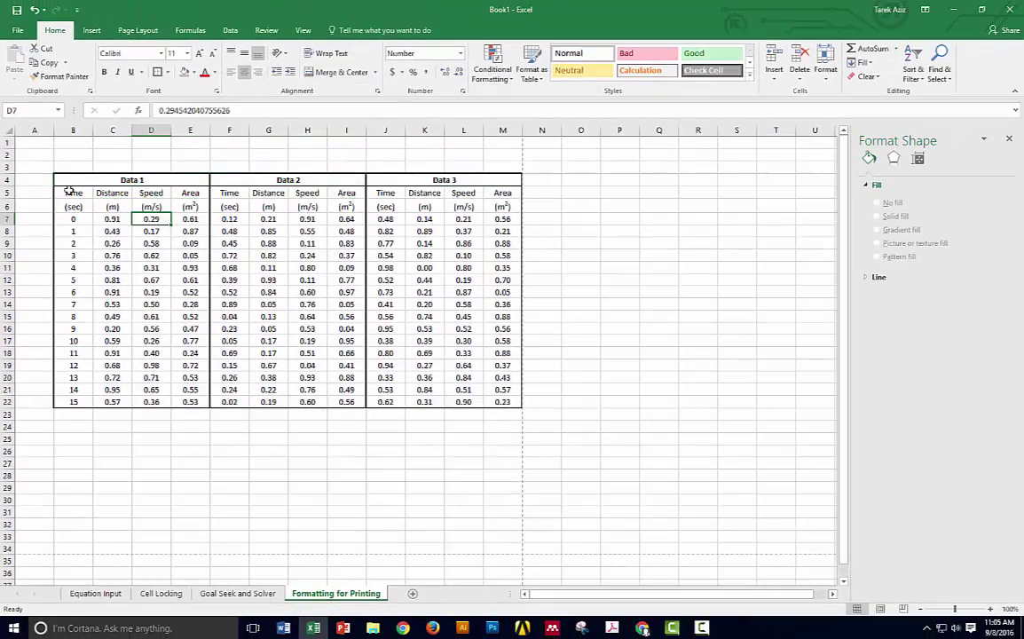
Add divider borders between the Data 1 column headings and units in B5:E6 through the cell format settings.
drag(69, 191, 189, 206)
right_click(189, 206)
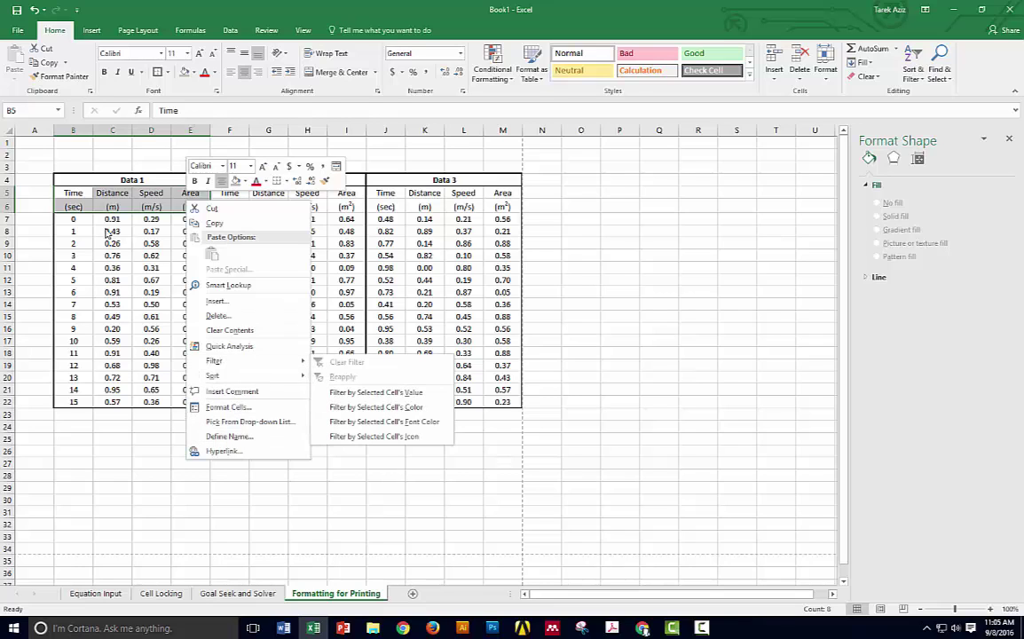
click(73, 192)
drag(74, 193, 188, 201)
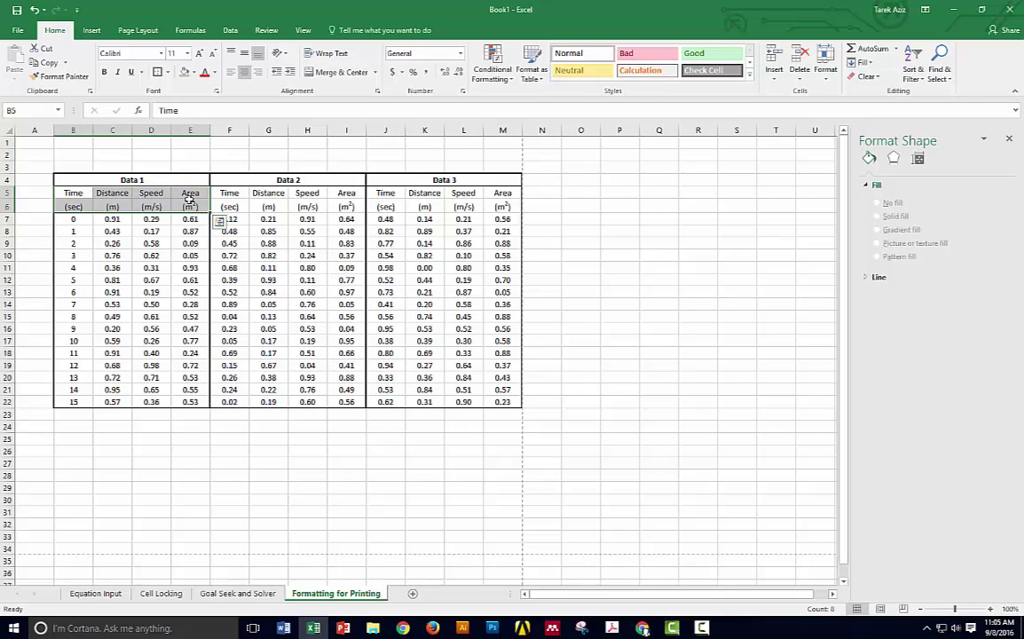
right_click(189, 201)
click(248, 405)
drag(247, 257, 717, 217)
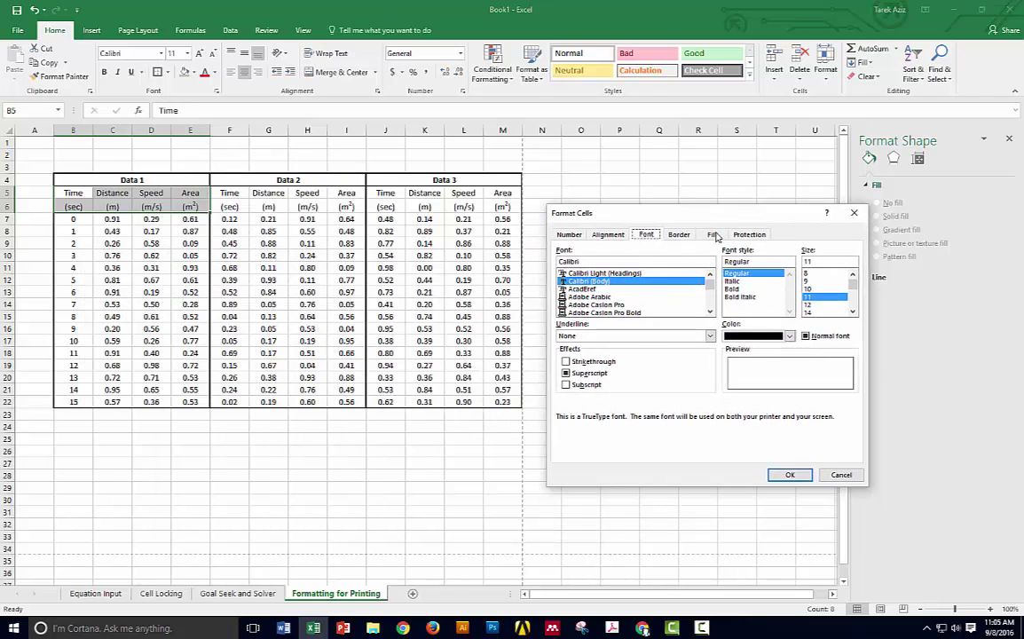
click(678, 235)
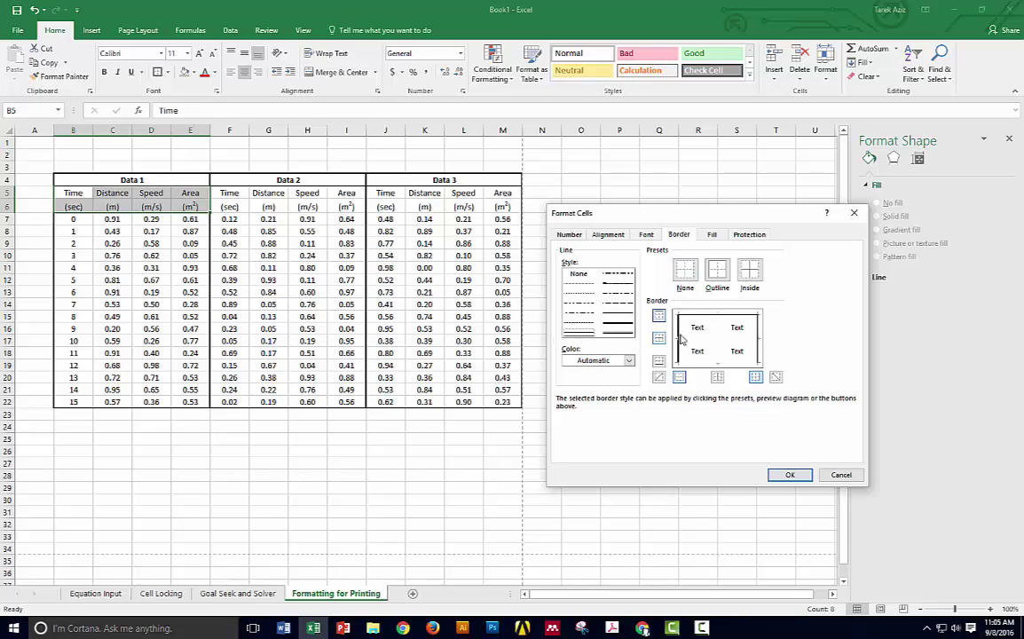
click(718, 339)
click(788, 475)
click(424, 500)
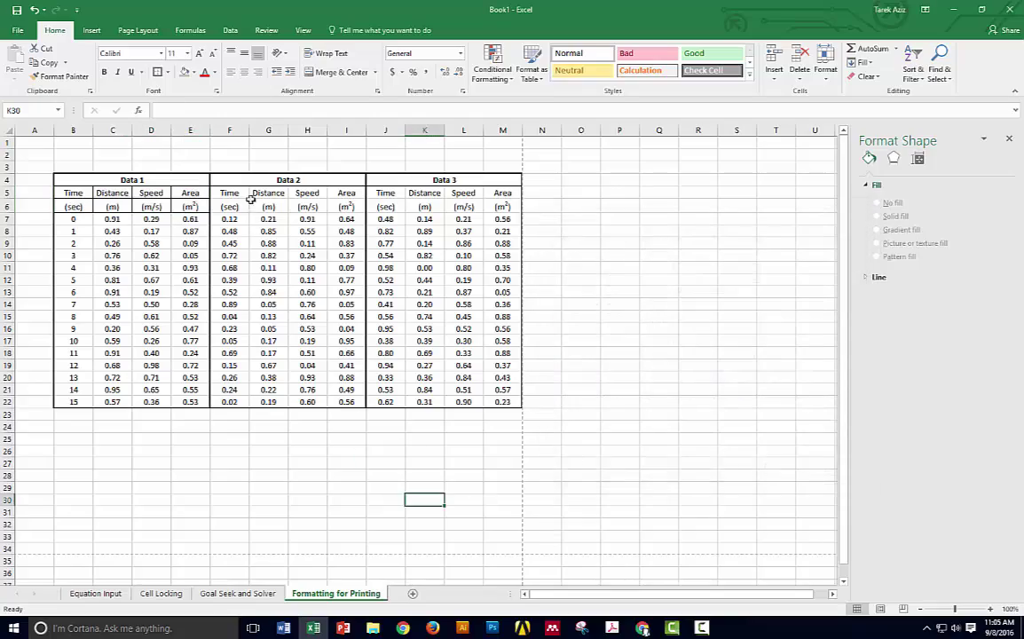
Copy the border formatting of B5:E6 to the Data 2 headings F5:I6 and the Data 3 headings J5:M6.
drag(229, 192, 344, 197)
drag(74, 192, 162, 199)
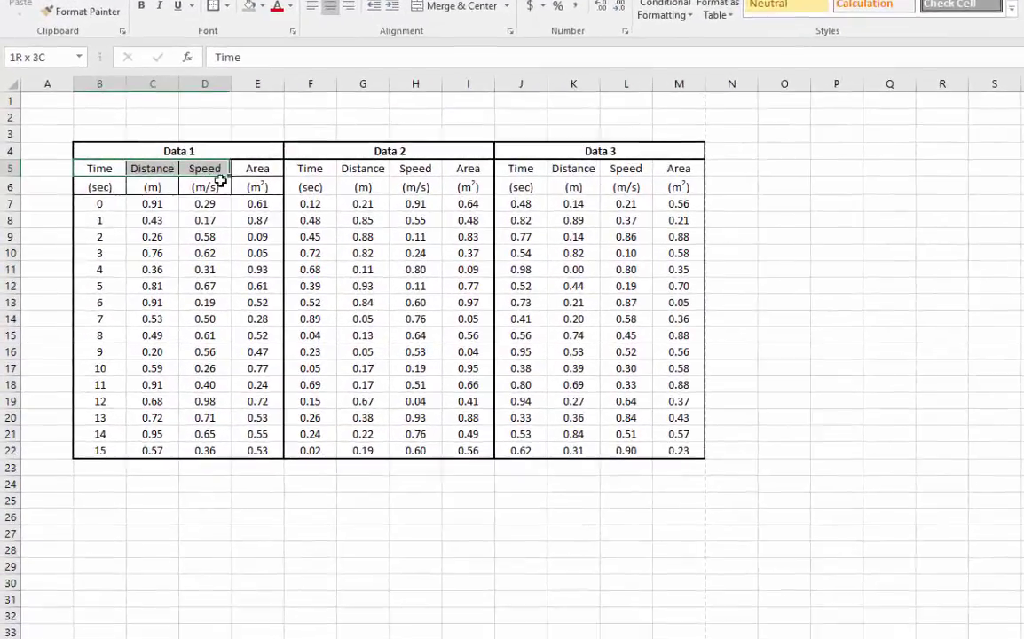
drag(220, 180, 257, 187)
click(85, 11)
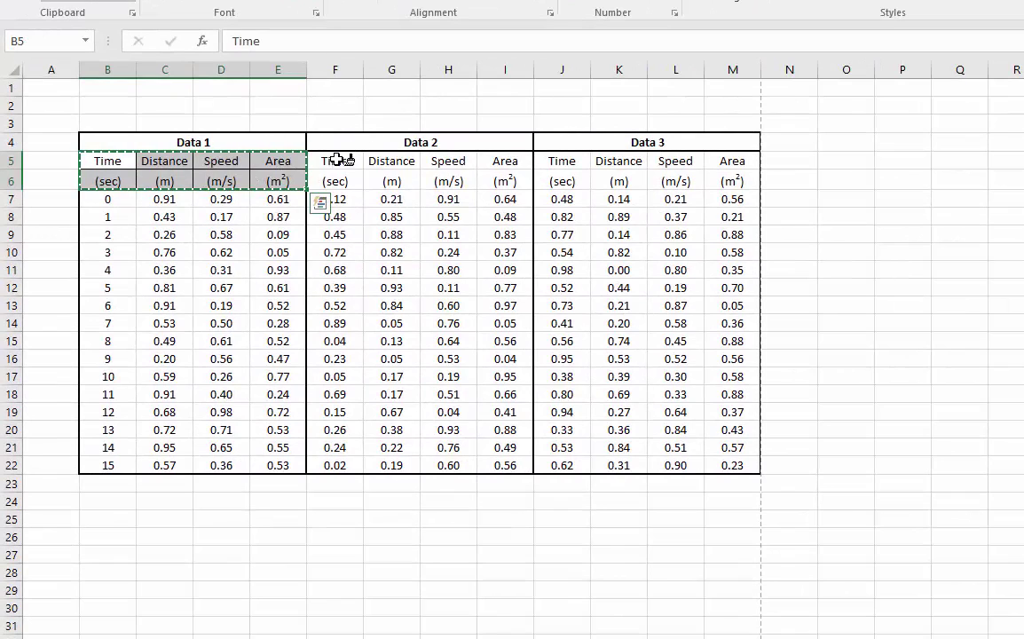
mouse_move(339, 160)
mouse_down()
mouse_move(486, 174)
mouse_move(514, 187)
mouse_up()
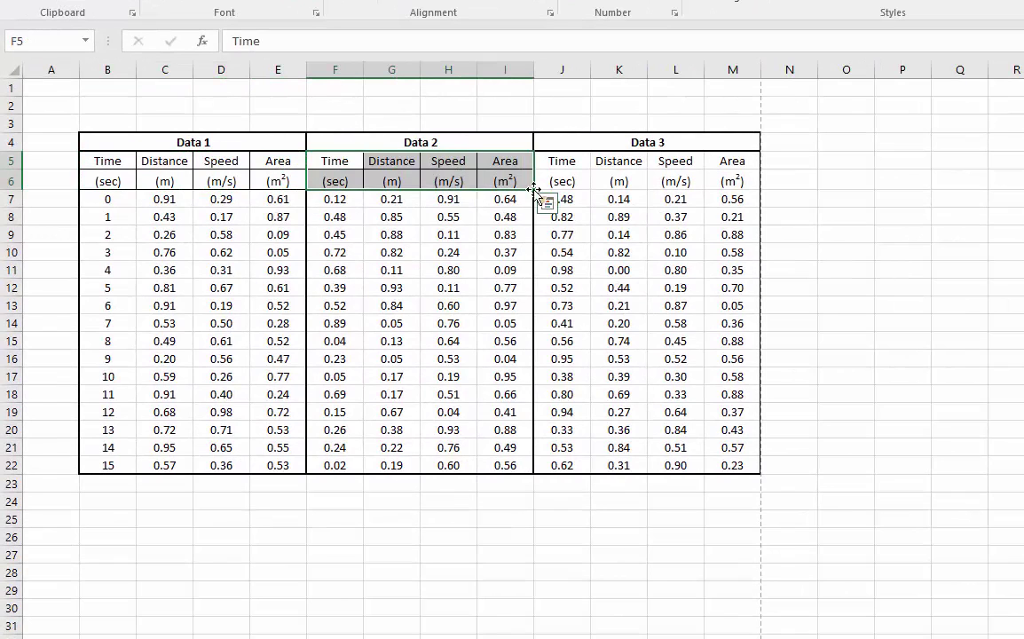
click(77, 3)
drag(577, 162, 741, 182)
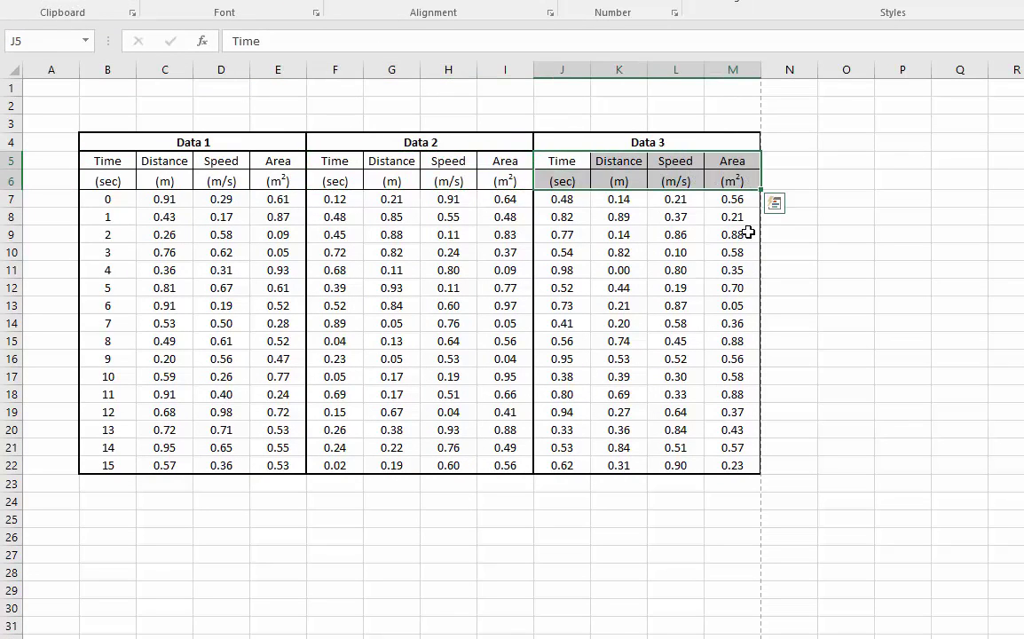
click(958, 380)
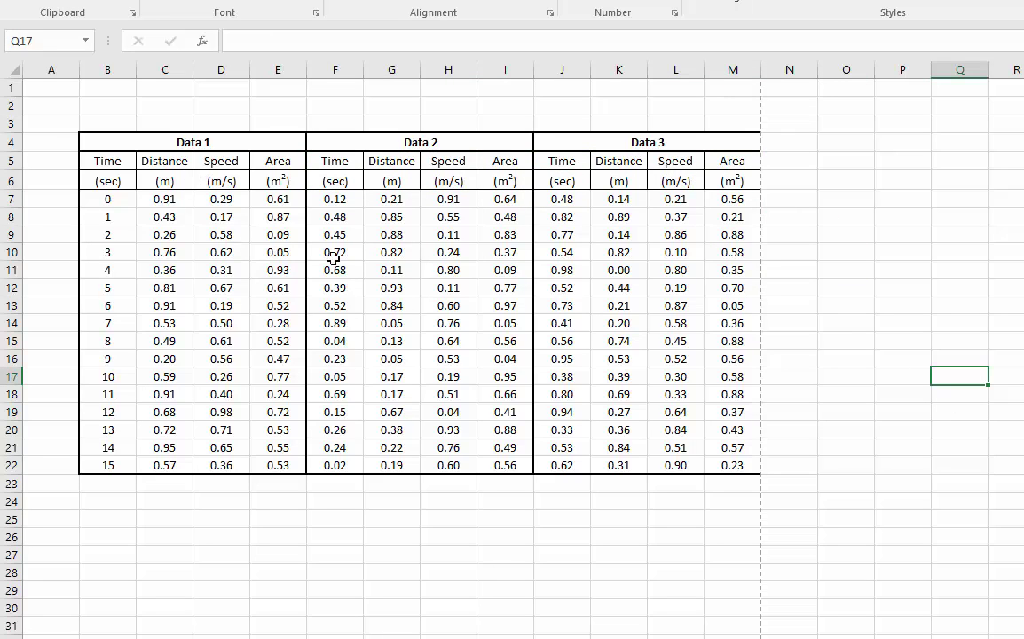
Fill every second data row across columns B to M with grey, from row 7 through row 21.
drag(740, 197, 107, 203)
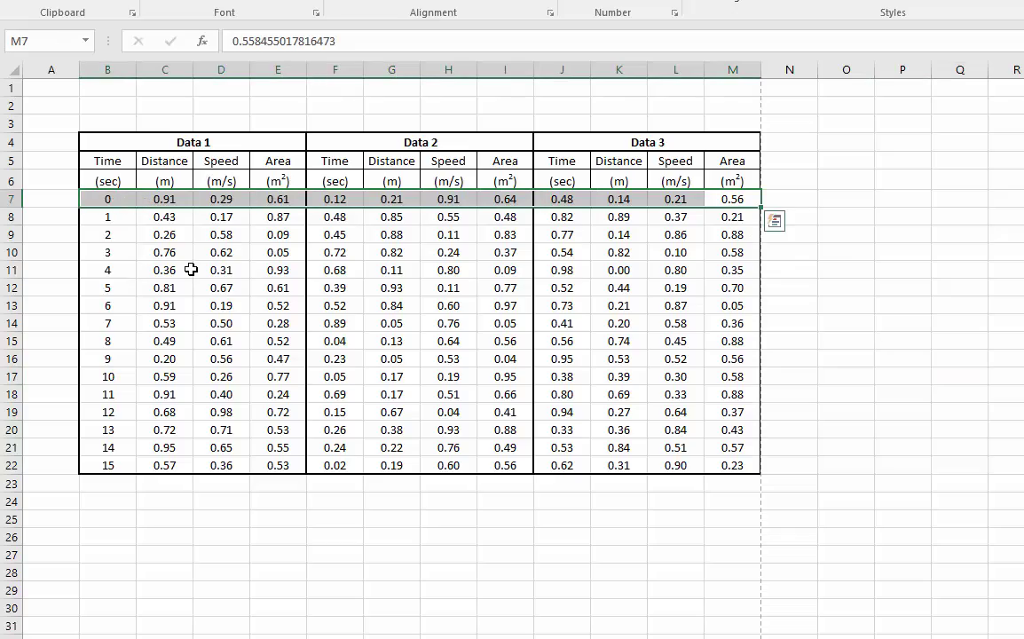
click(110, 198)
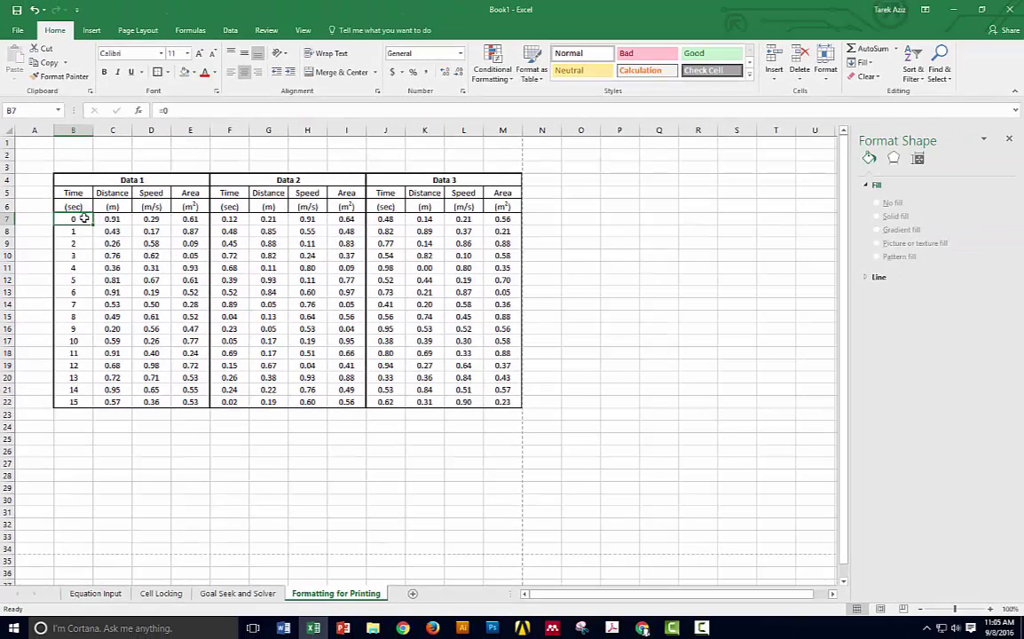
drag(83, 217, 496, 220)
key(ctrl+q)
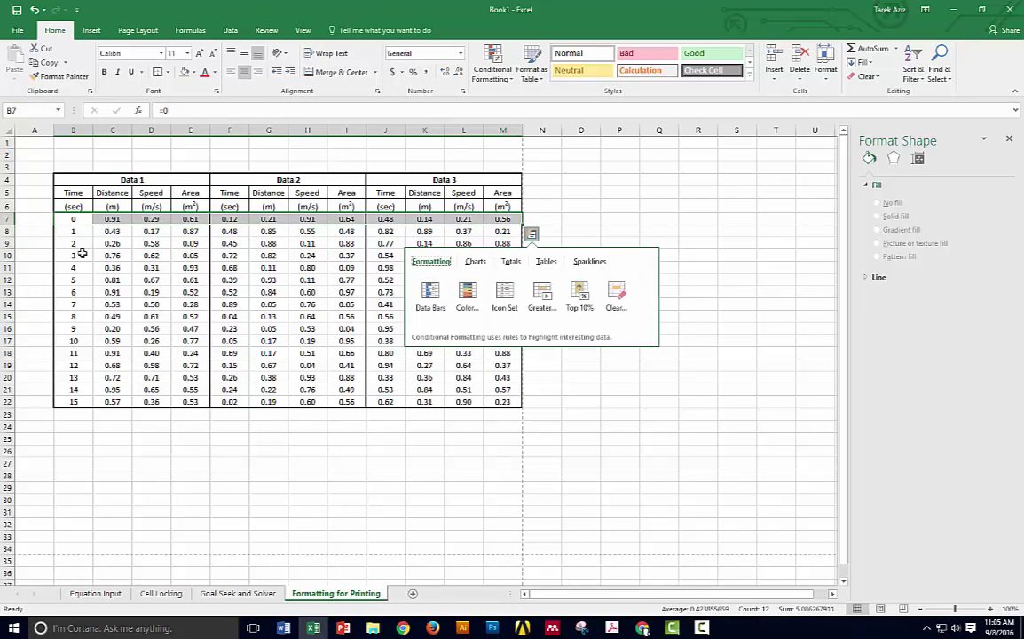
key(Escape)
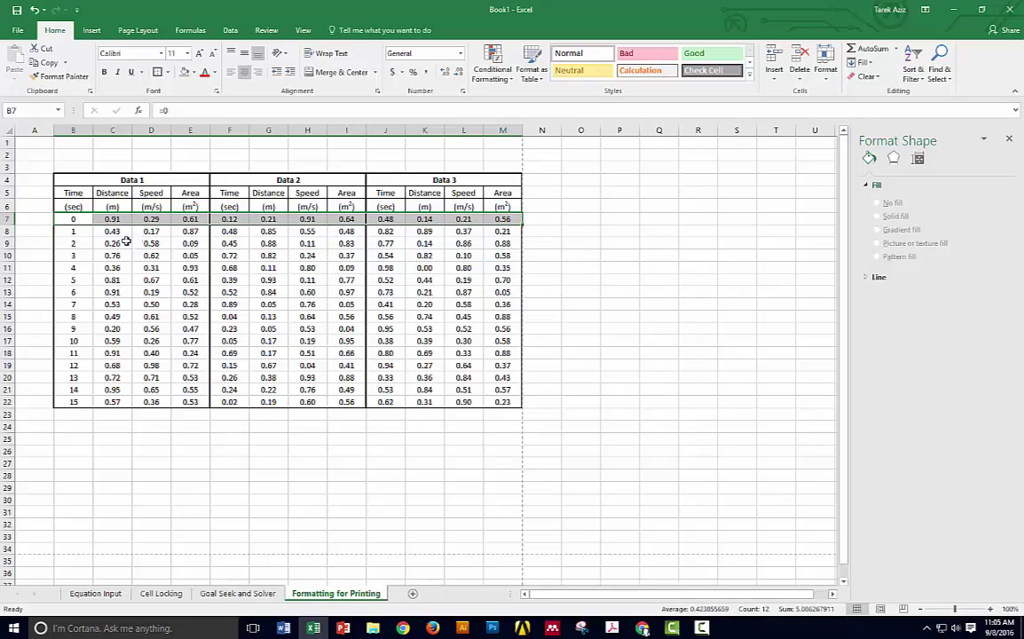
drag(73, 243, 502, 243)
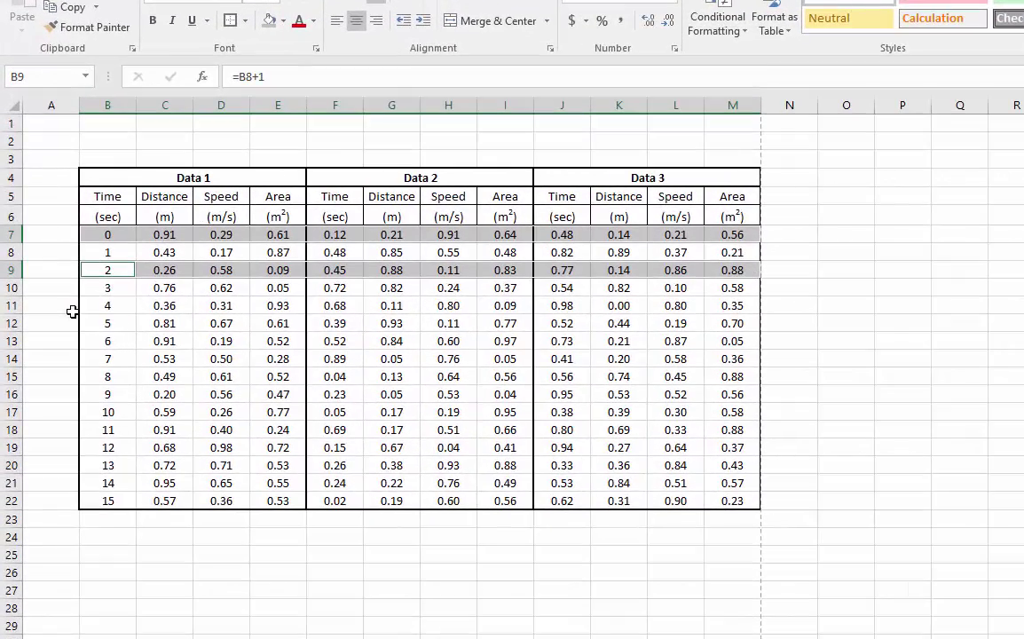
drag(106, 305, 728, 305)
drag(94, 340, 741, 340)
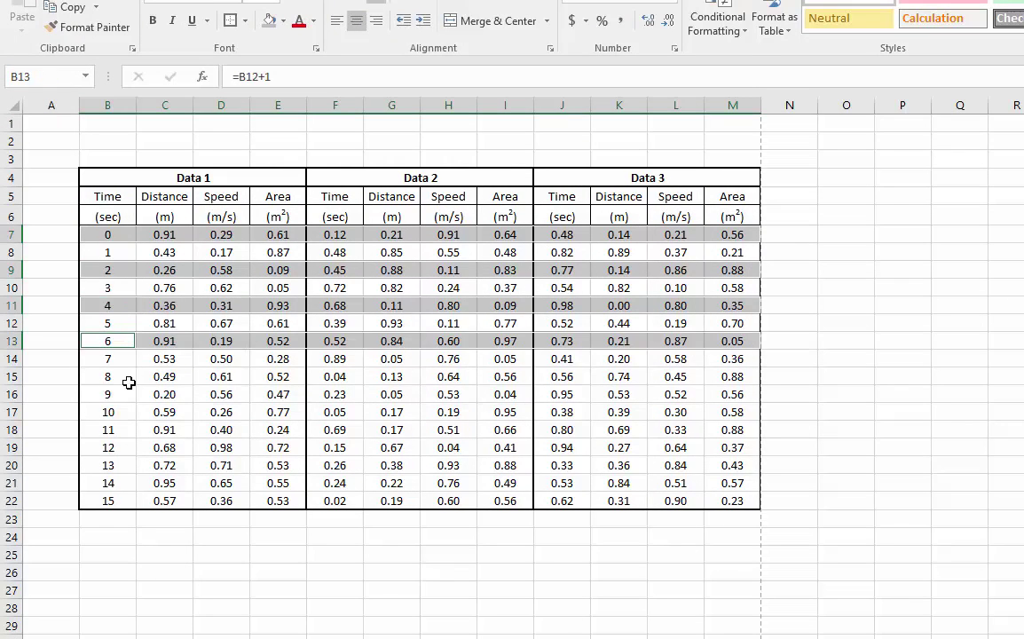
drag(111, 376, 714, 382)
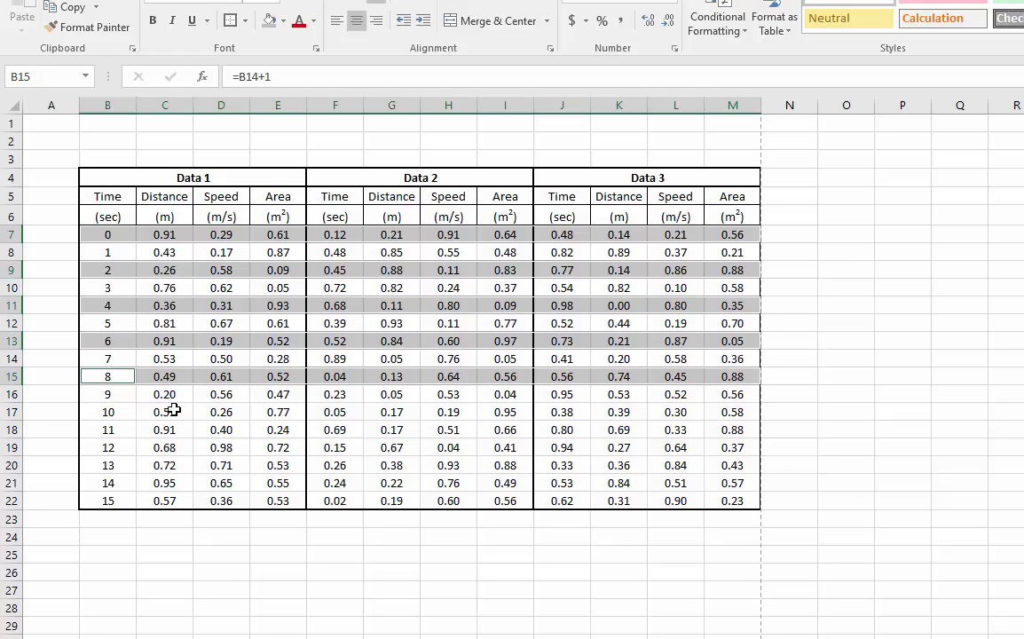
drag(89, 413, 720, 409)
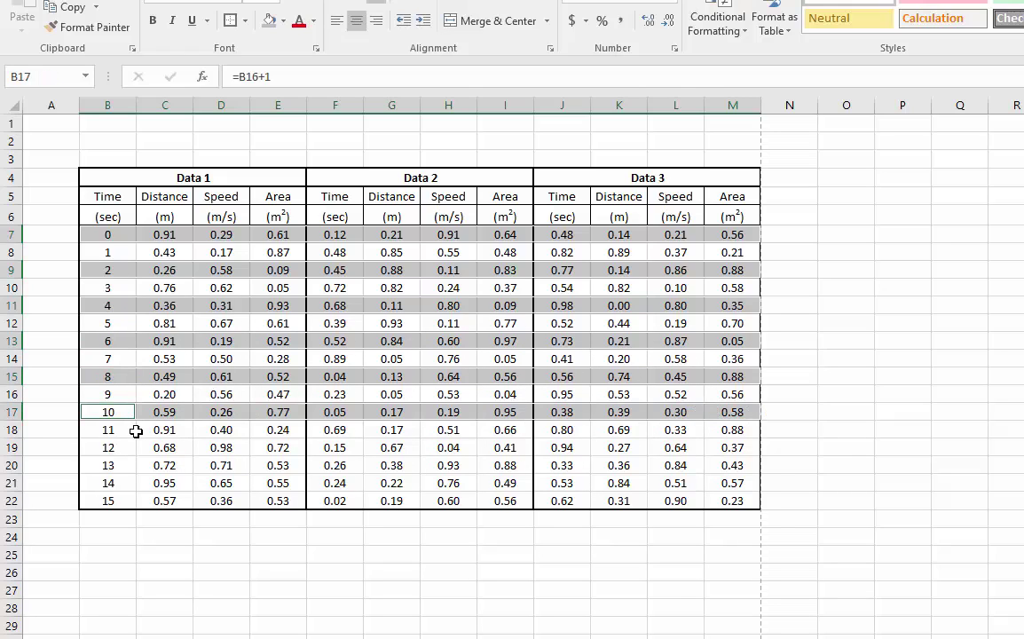
drag(130, 446, 715, 447)
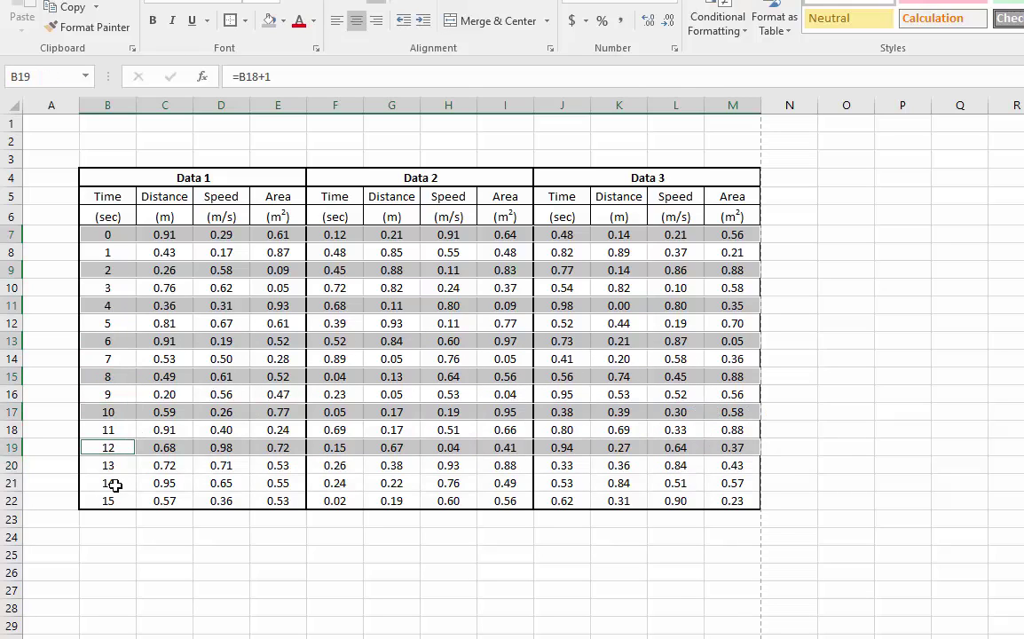
drag(115, 482, 697, 488)
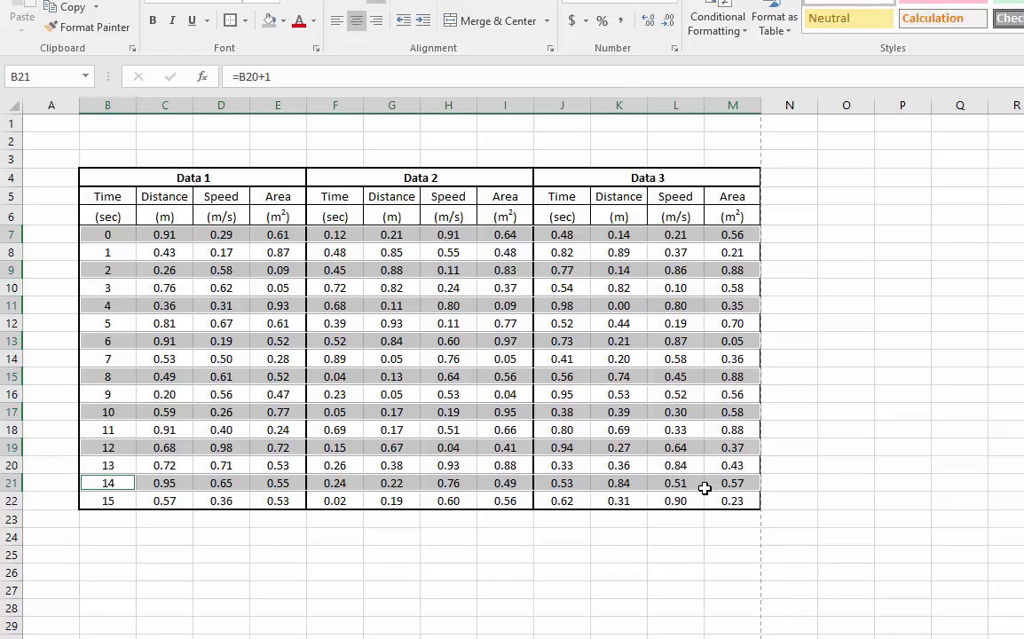
click(267, 20)
click(269, 576)
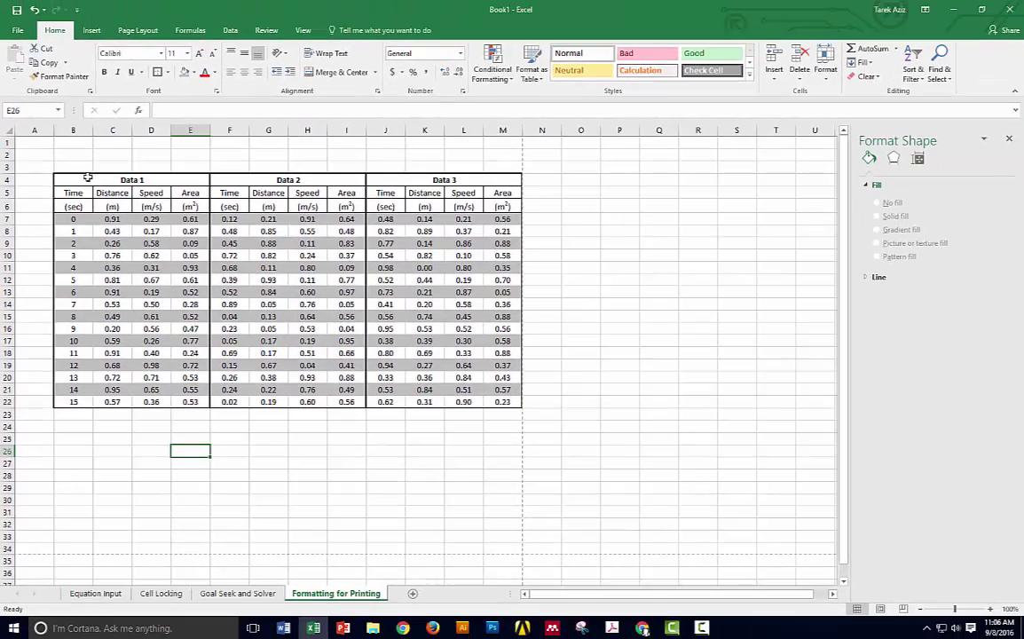
Try Arial on the whole table B4:M22 and replace it with the Times New Roman font.
drag(87, 178, 502, 401)
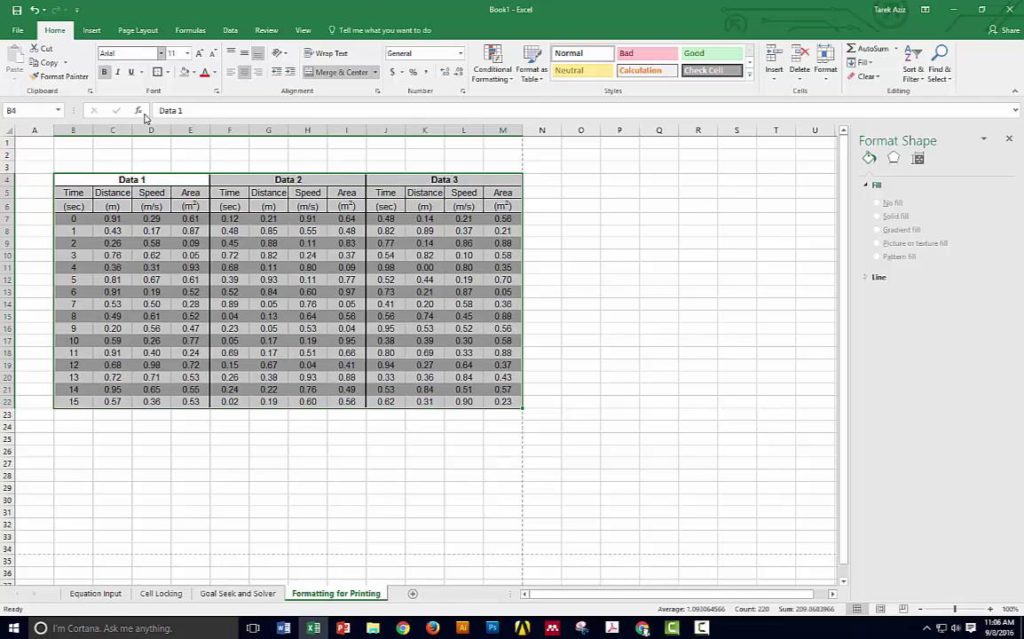
click(311, 448)
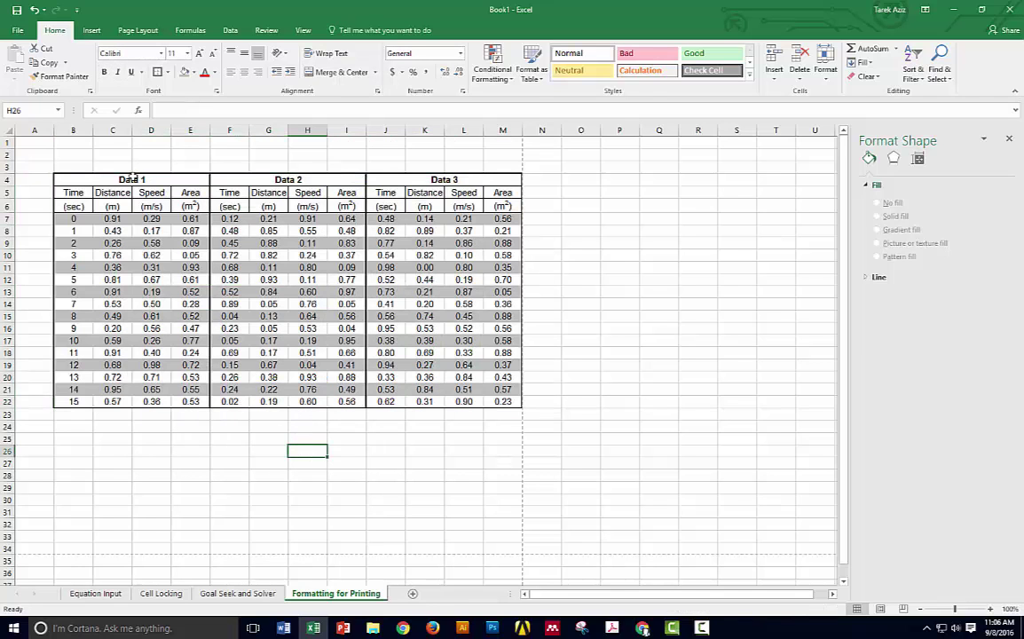
drag(131, 177, 521, 401)
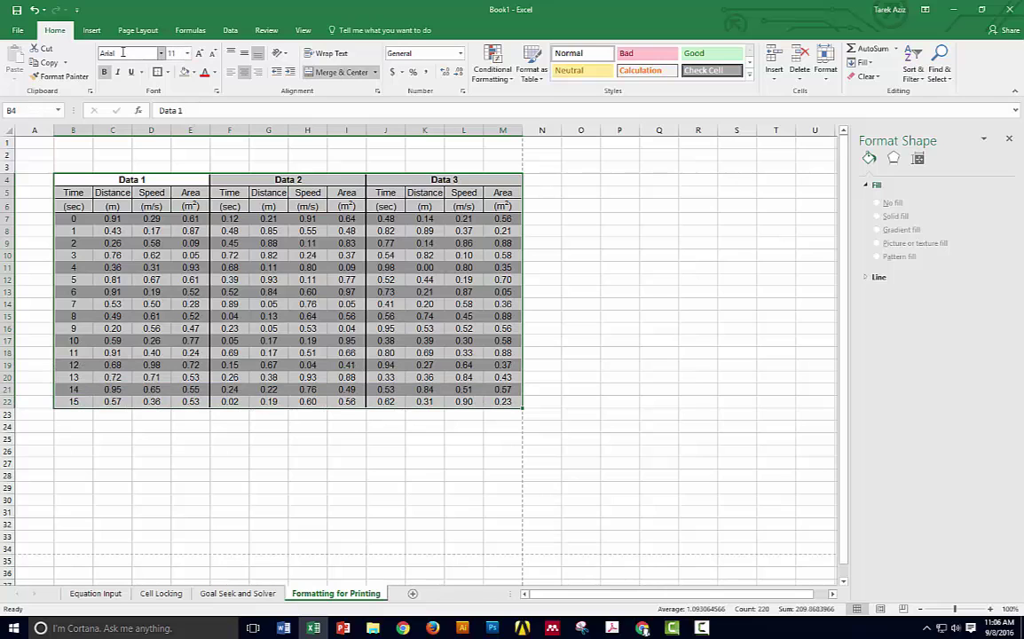
text(Times New Roma)
key(Return)
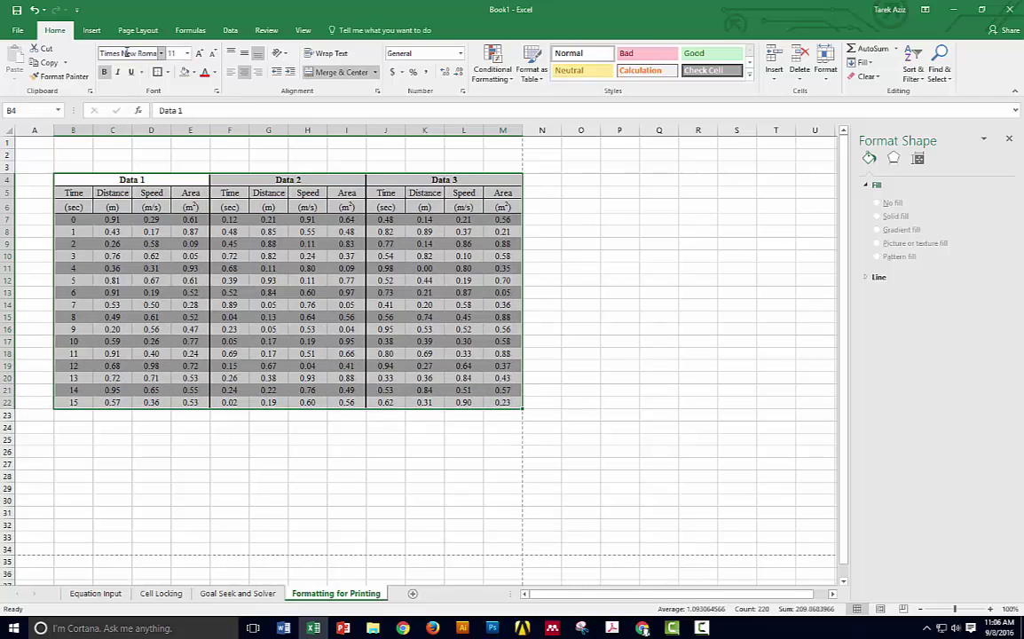
click(355, 428)
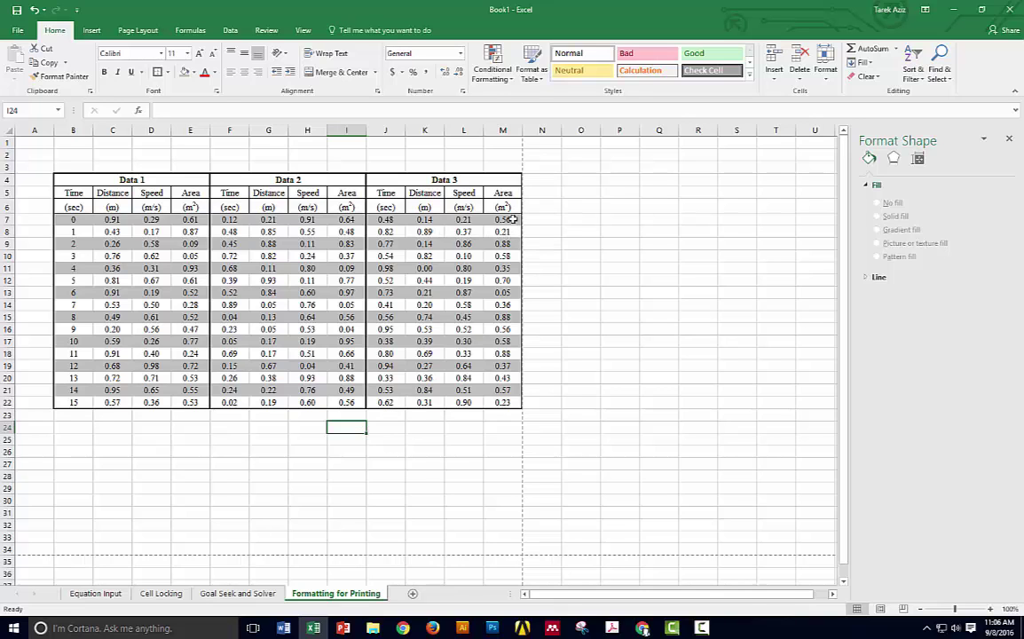
Add thin inside borders to the Data 3 values in J7:M22 through the cell format settings.
drag(513, 219, 390, 402)
right_click(403, 342)
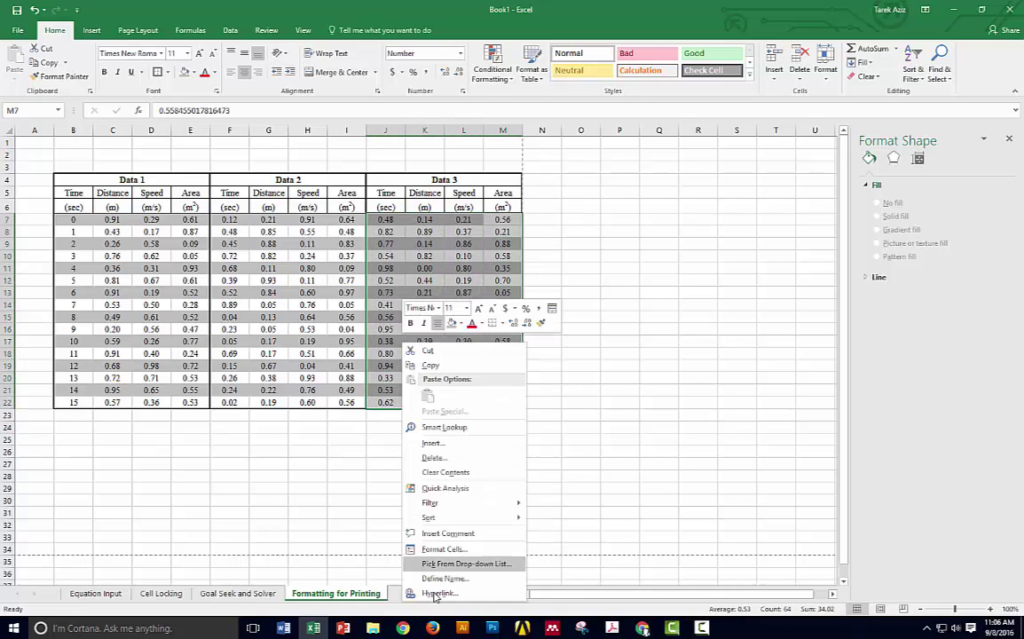
click(439, 549)
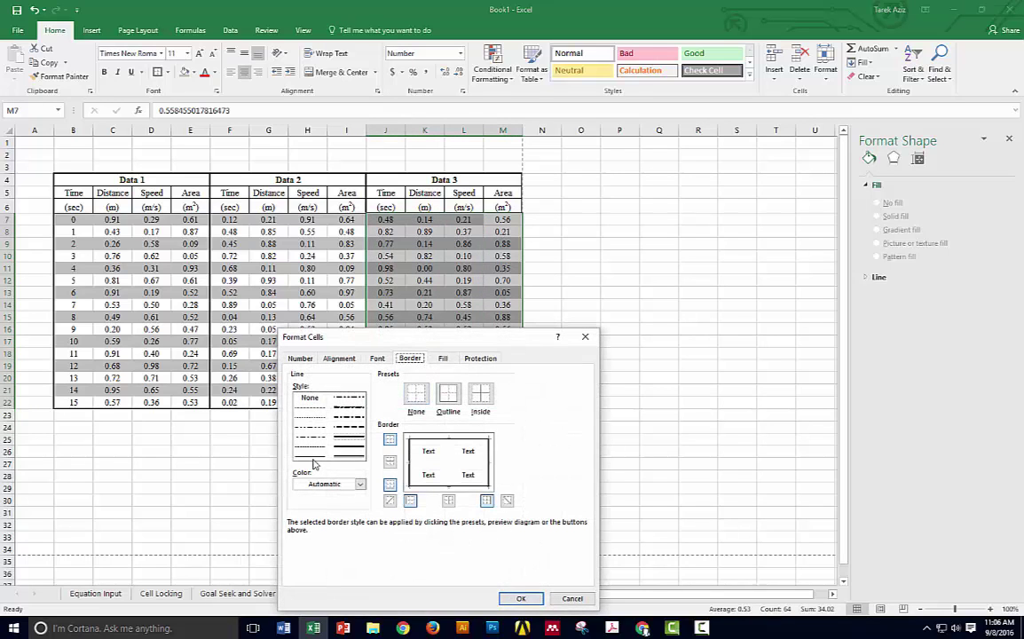
click(299, 458)
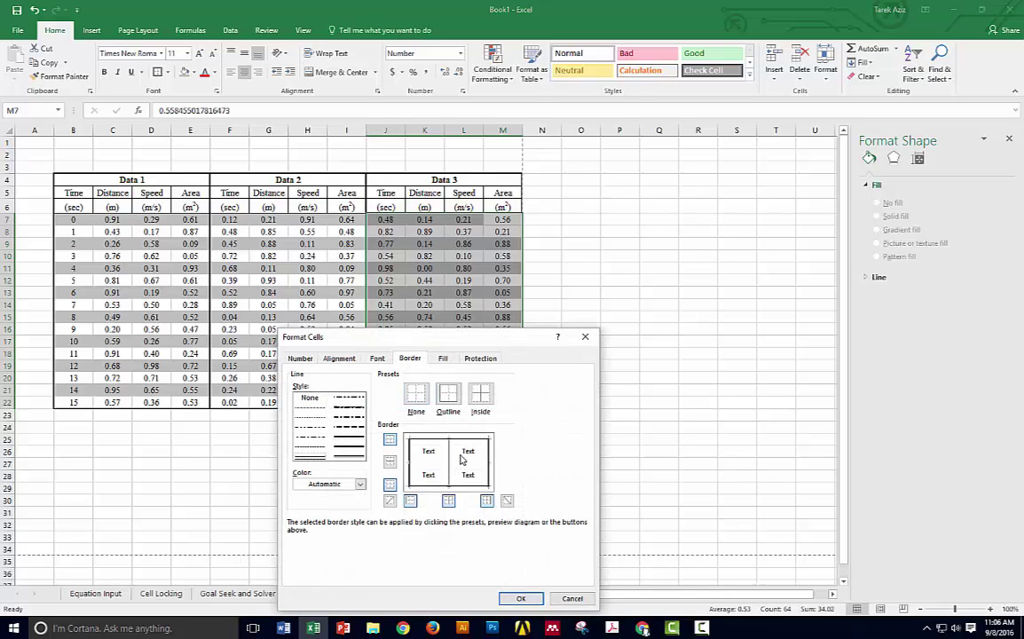
click(521, 597)
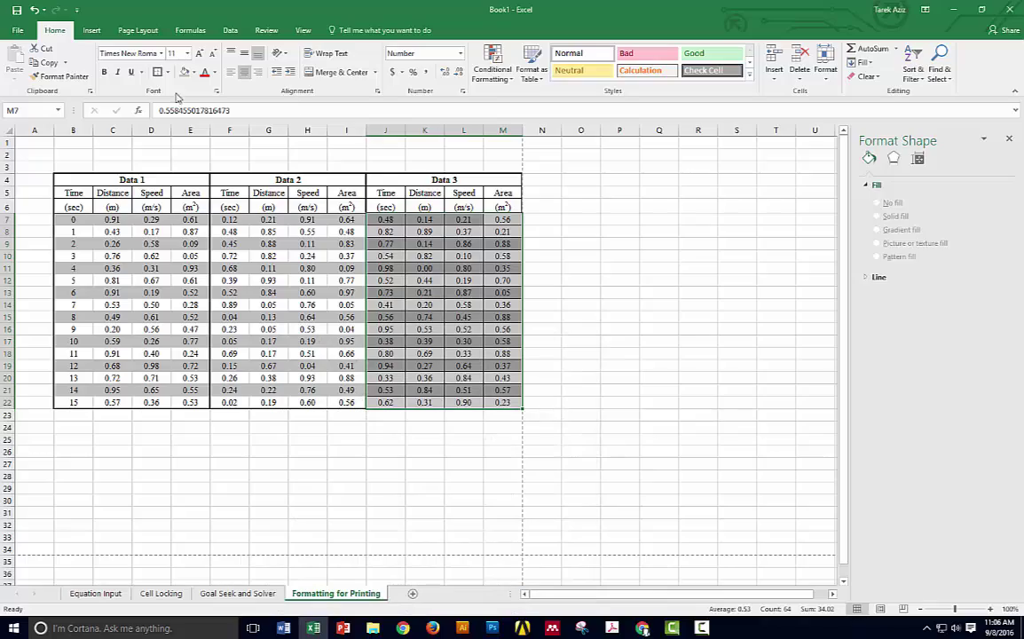
Copy the formatting of J7:M22 to the Data 2 values F7:I22 and the Data 1 values B7:E22.
click(59, 77)
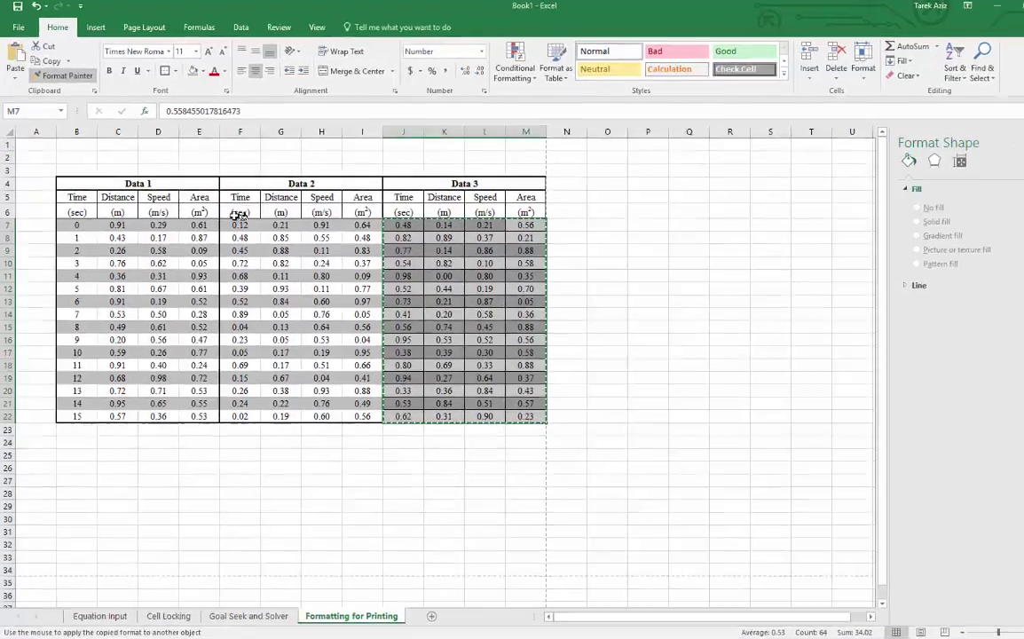
mouse_move(240, 224)
mouse_down()
mouse_move(328, 403)
mouse_move(355, 413)
mouse_up()
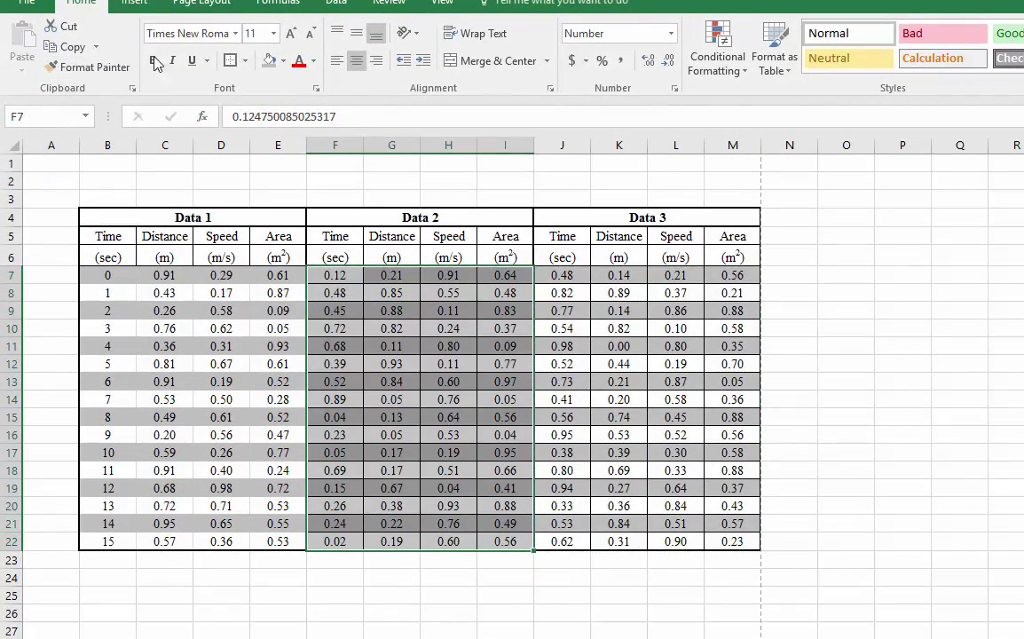
click(86, 67)
drag(102, 273, 270, 541)
click(270, 612)
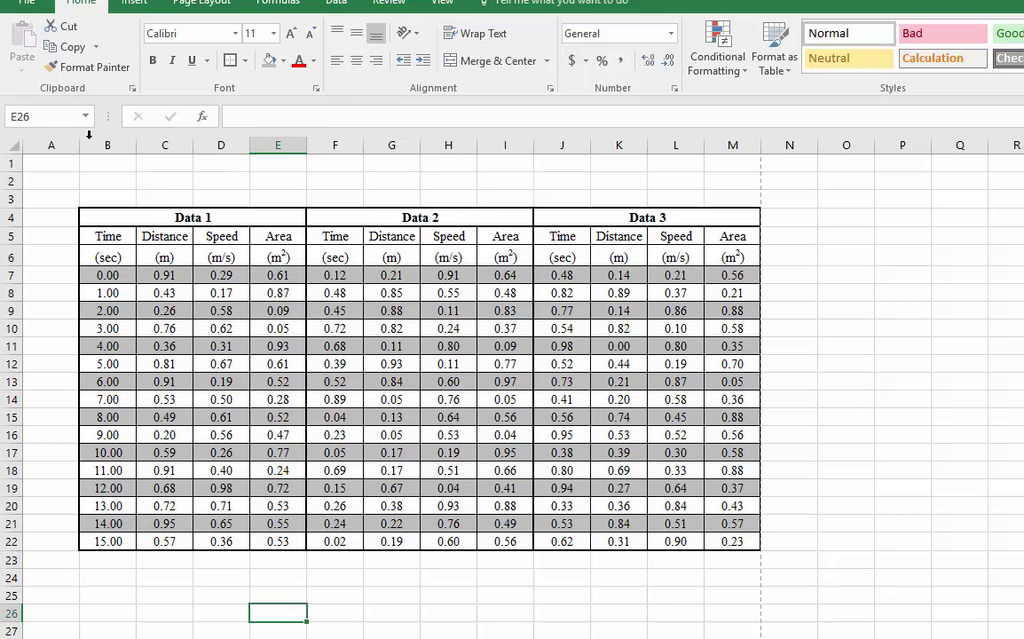
Open the print preview to check the formatted table on the landscape page.
click(36, 8)
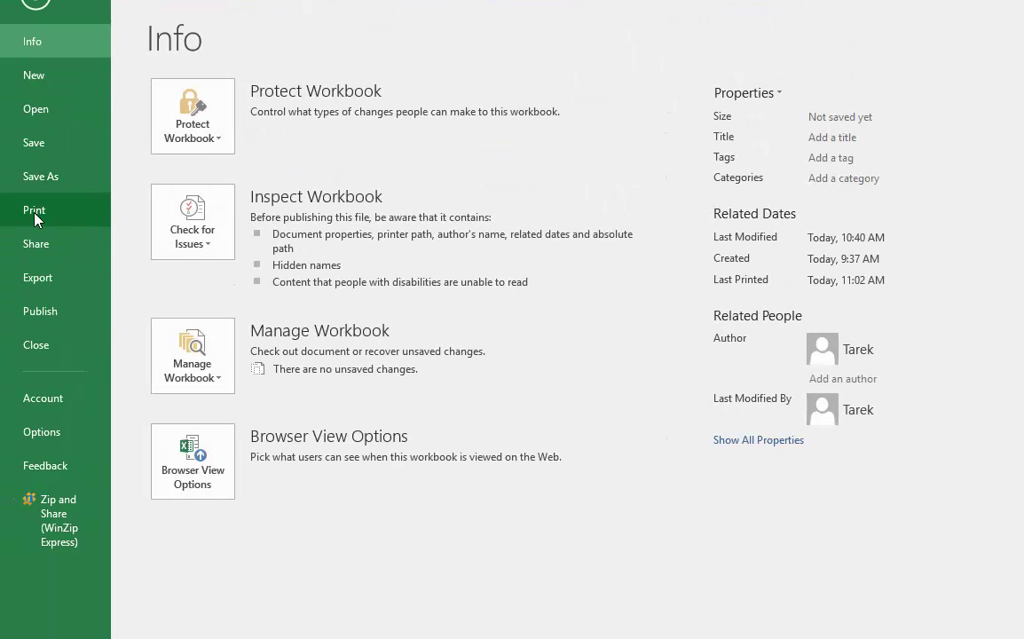
click(35, 213)
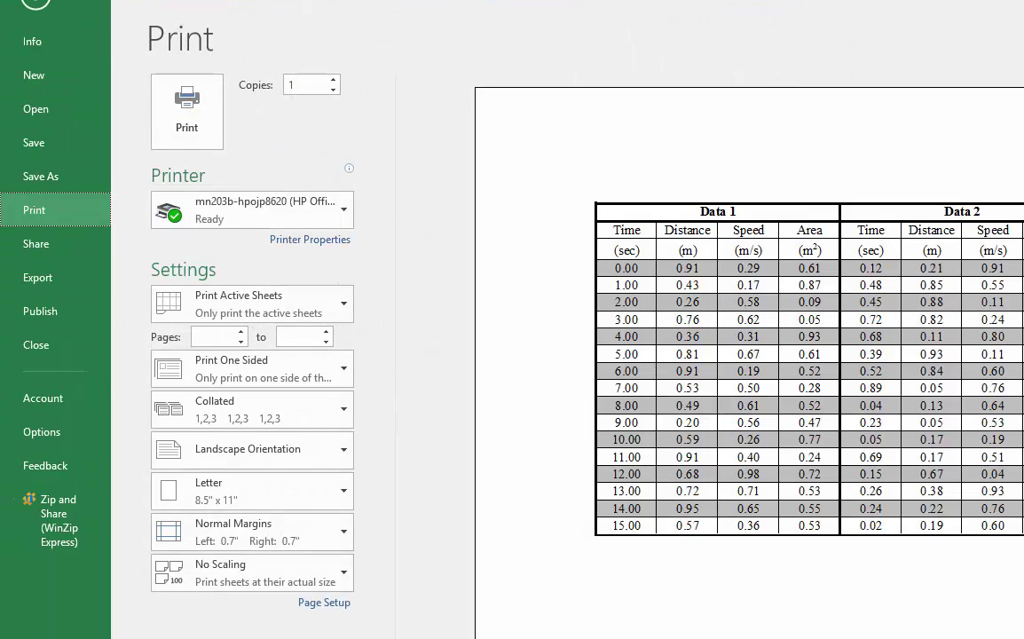